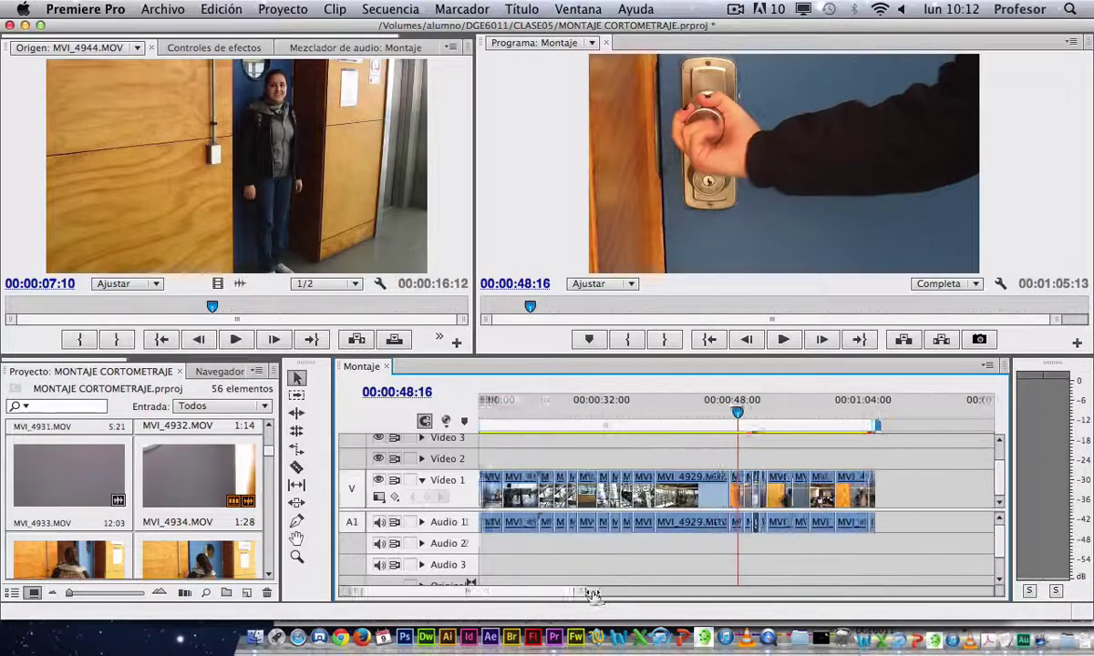
Step: Scrub through the Montaje sequence between about 00:00:39 and 00:00:57 to review the corridor, door and classroom shots
left_click_drag(741, 416, 679, 421)
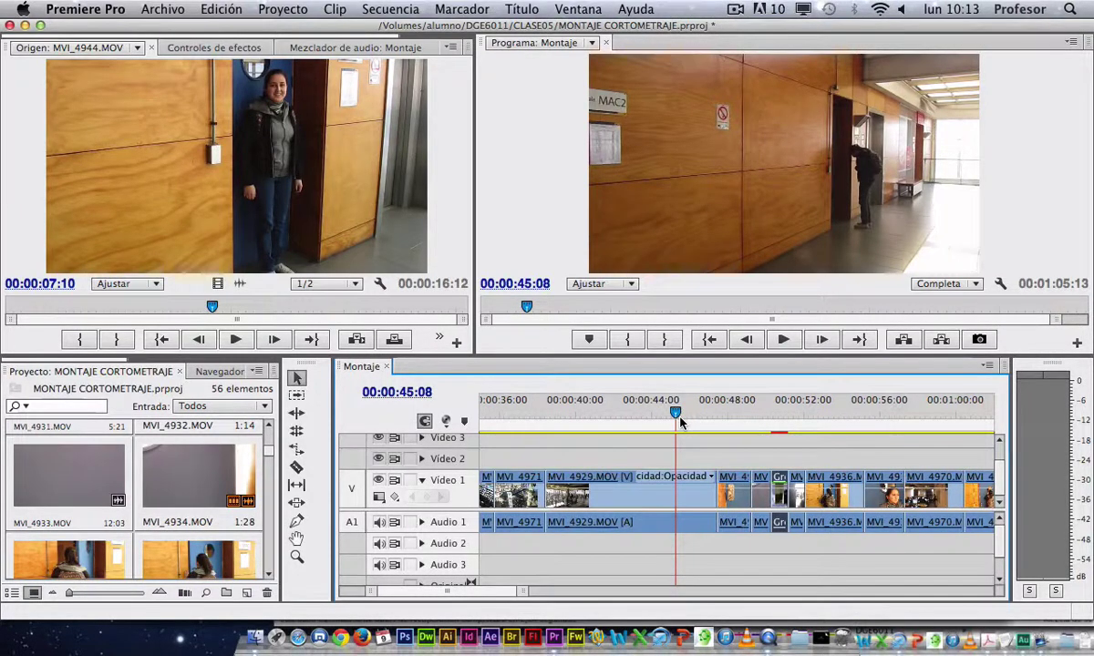
left_click_drag(679, 419, 612, 411)
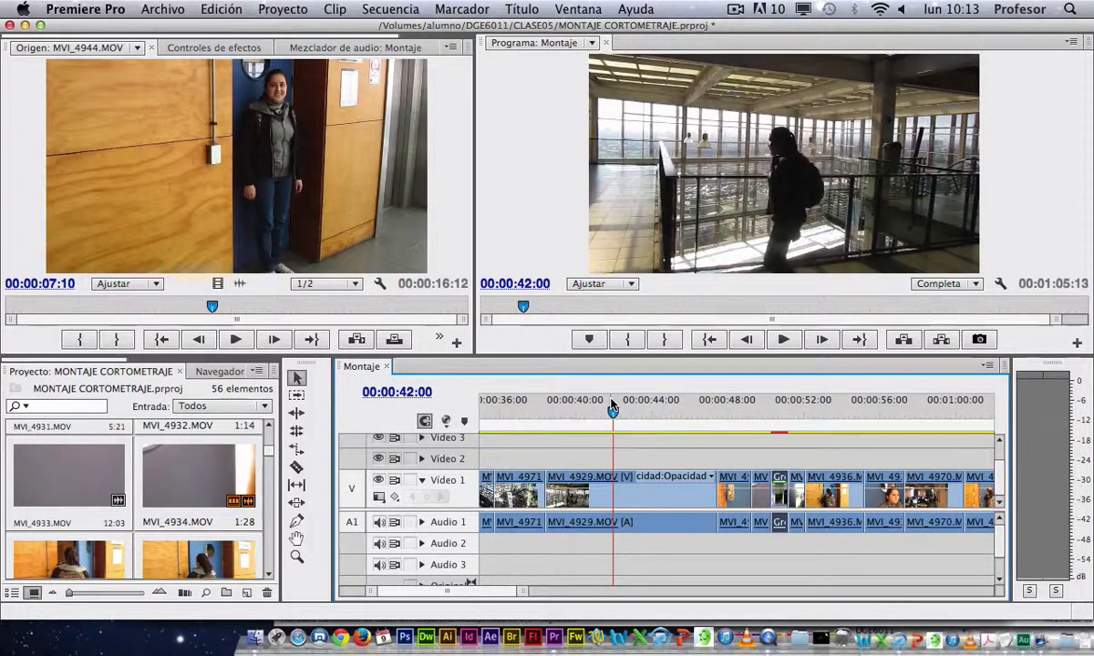
left_click(563, 415)
left_click_drag(563, 415, 659, 413)
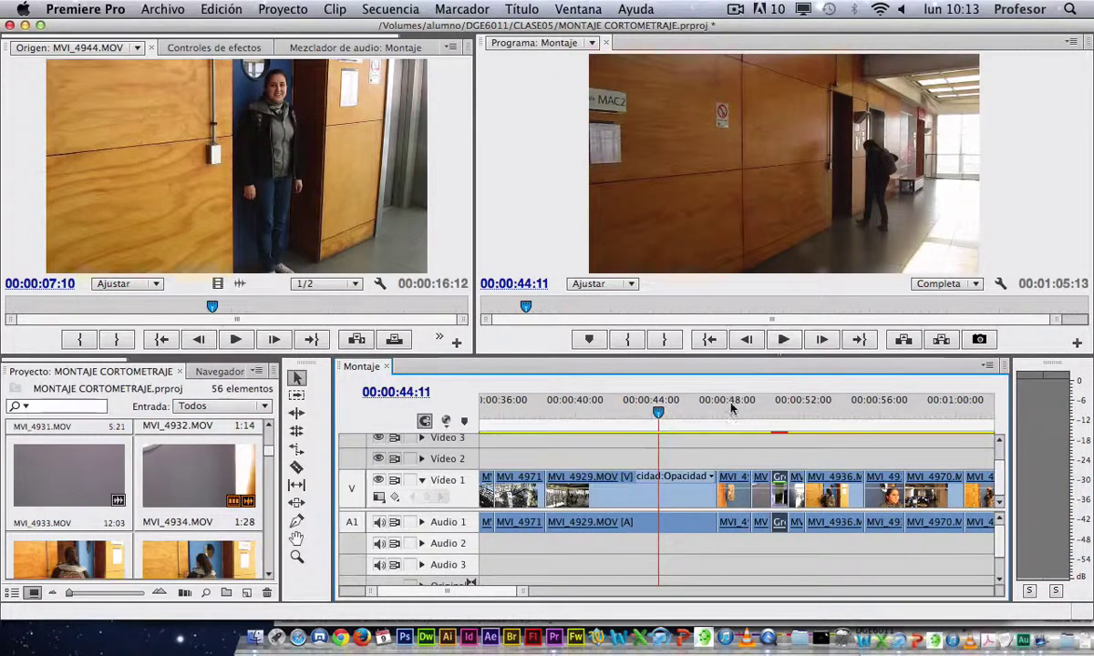
left_click_drag(724, 412, 911, 411)
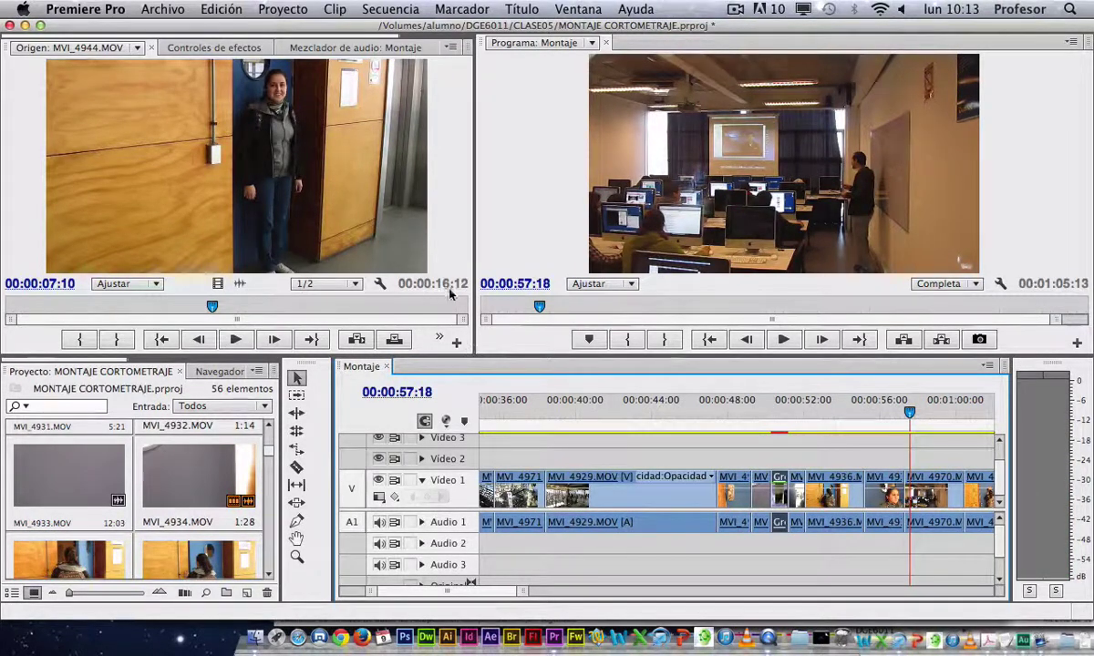
Step: Resize the monitor panels so the Source and Program monitors each take about half the window width
left_click_drag(473, 278, 307, 269)
left_click_drag(482, 364, 537, 348)
mouse_move(908, 402)
left_mouse_down()
mouse_move(883, 407)
mouse_move(907, 415)
left_mouse_up()
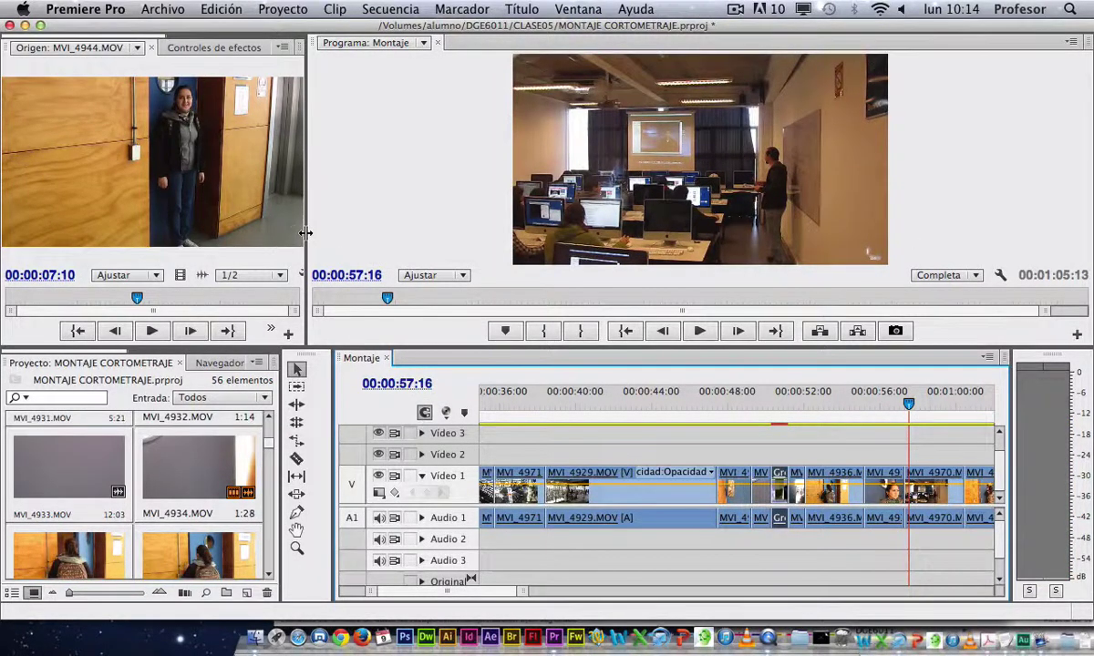
left_click_drag(305, 233, 538, 233)
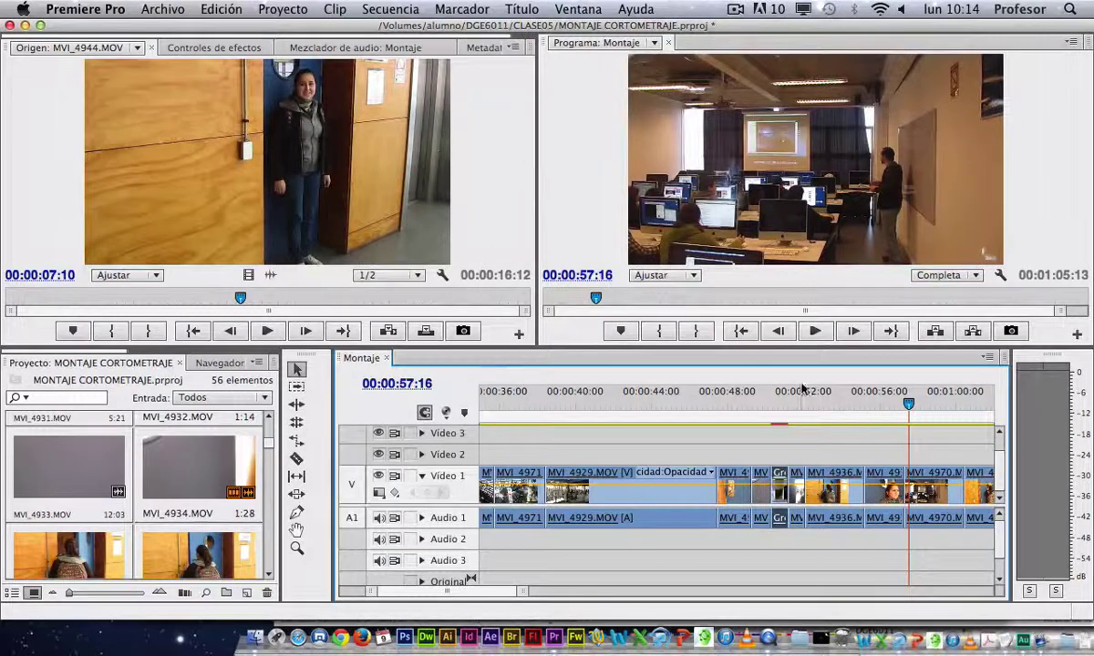
Step: Examine the Gremlins clip near 00:00:51:03 and compare it with the door handle shot at 00:00:49:06
mouse_move(795, 404)
left_mouse_down()
mouse_move(771, 407)
mouse_move(789, 409)
left_mouse_up()
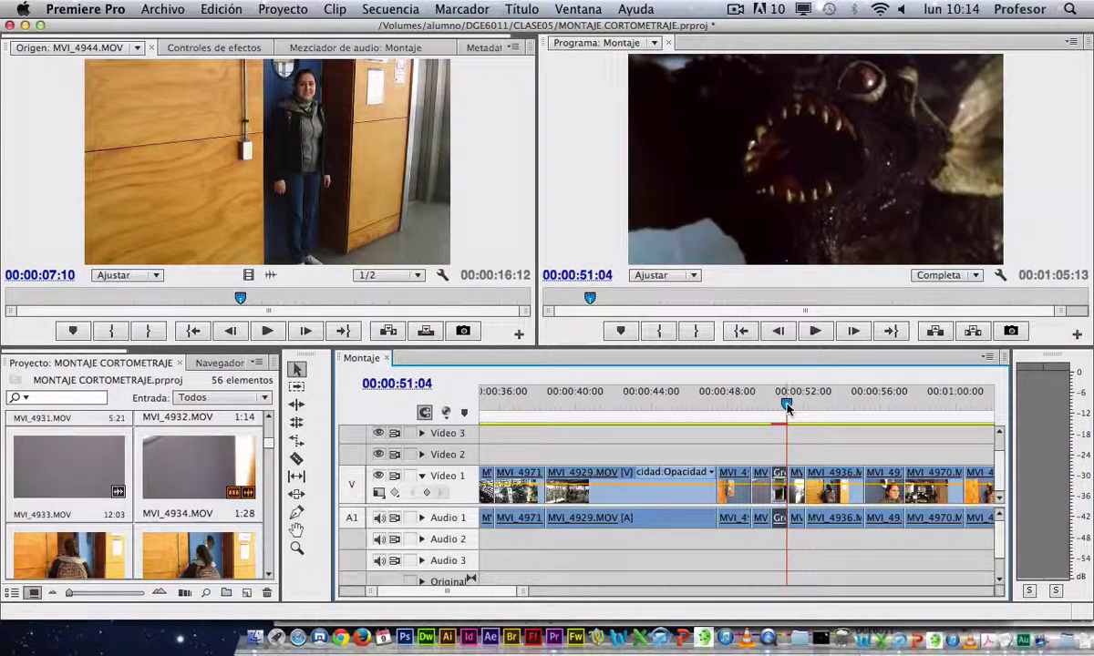
key("Left")
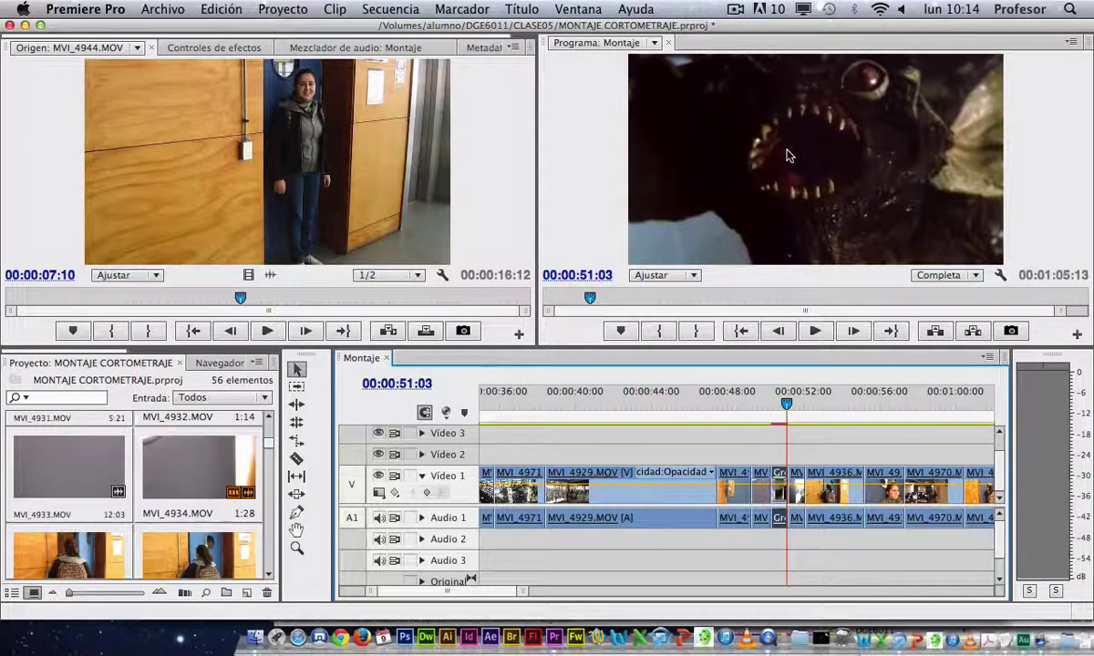
left_click_drag(784, 402, 751, 407)
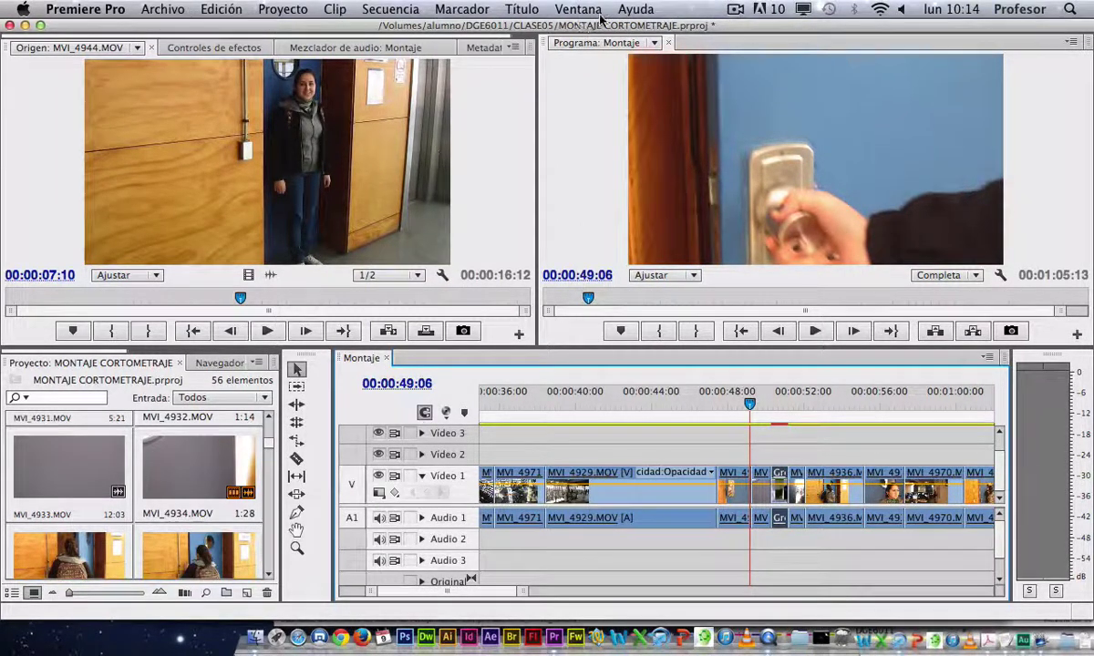
Step: Switch to the Edición (CS5.5) workspace and show the project items as a list
left_click(570, 11)
mouse_move(594, 36)
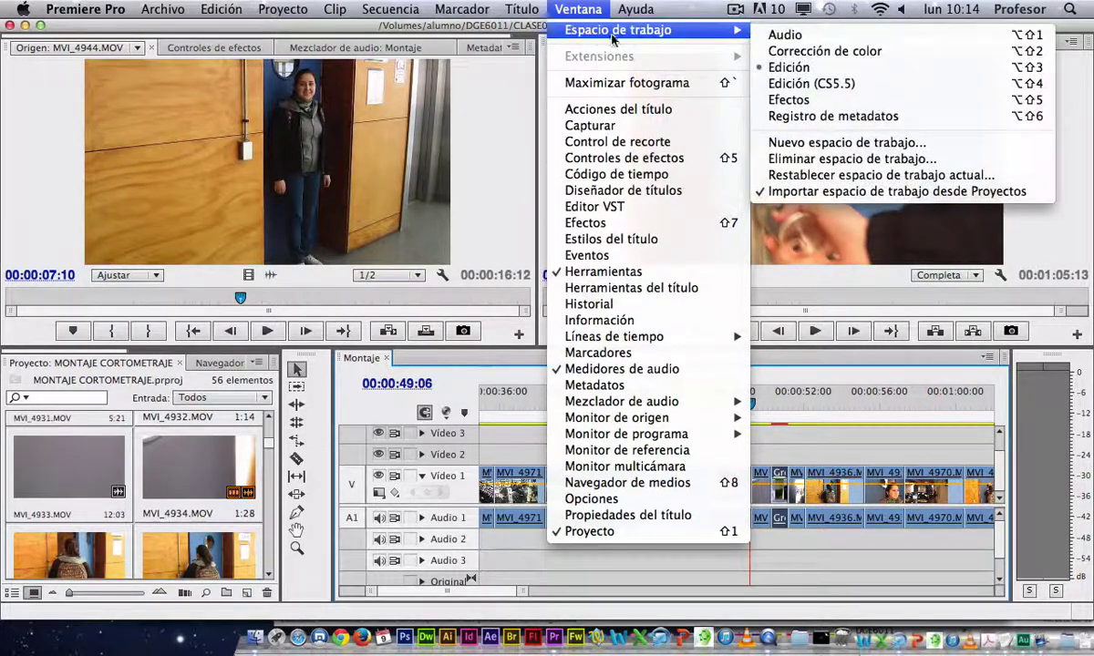
left_click(823, 85)
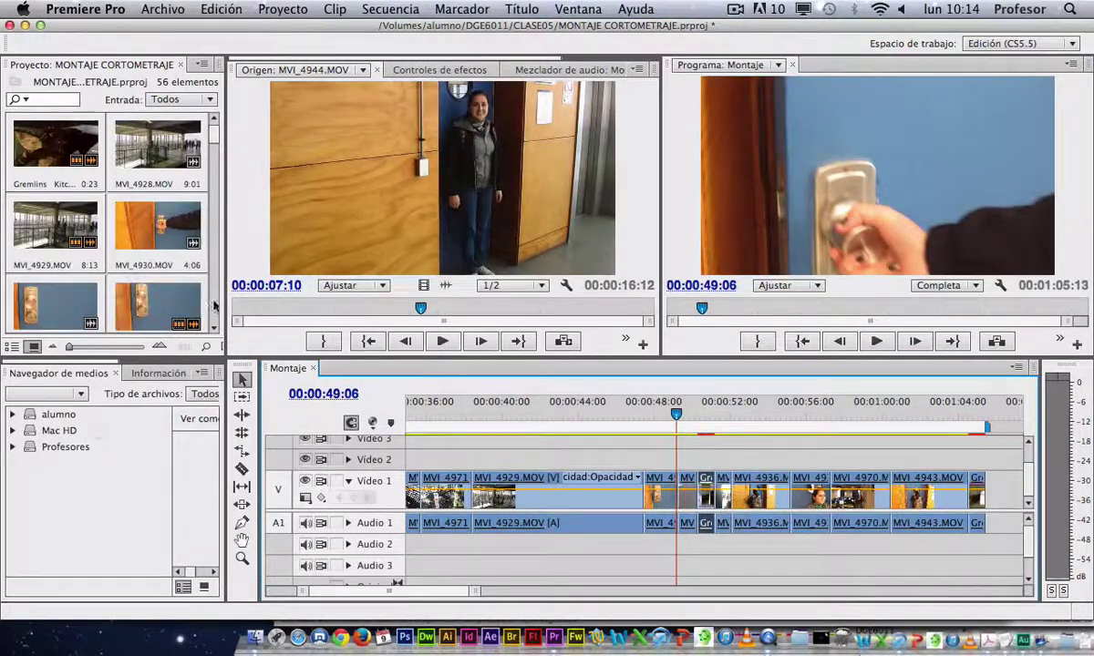
left_click(12, 348)
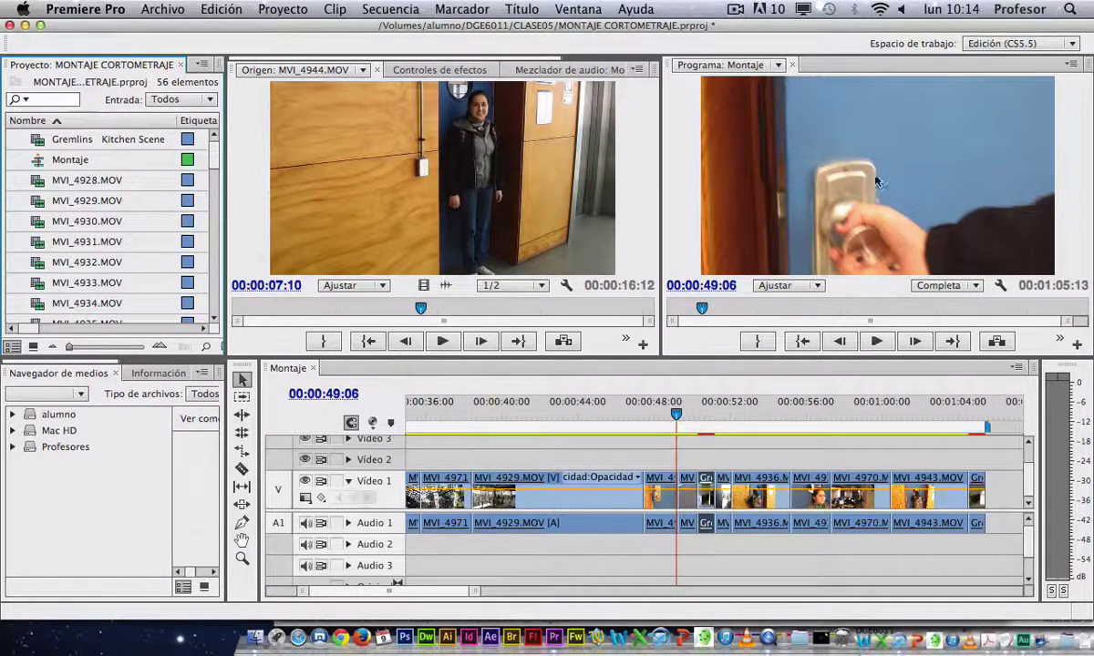
Step: Switch back to the Edición workspace
left_click(578, 9)
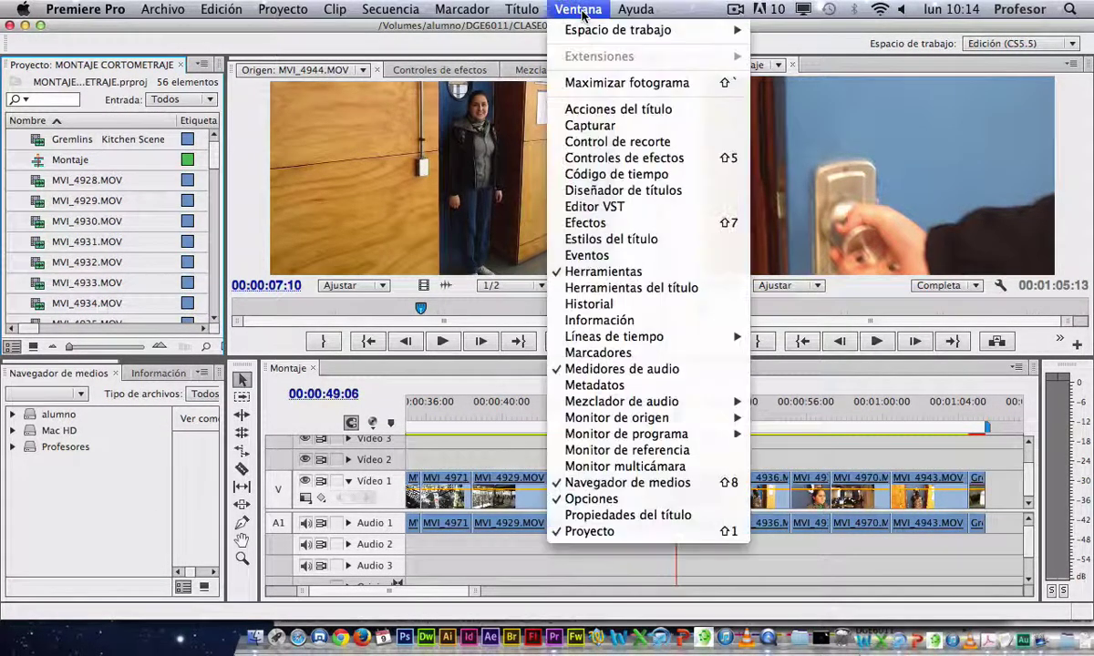
mouse_move(729, 30)
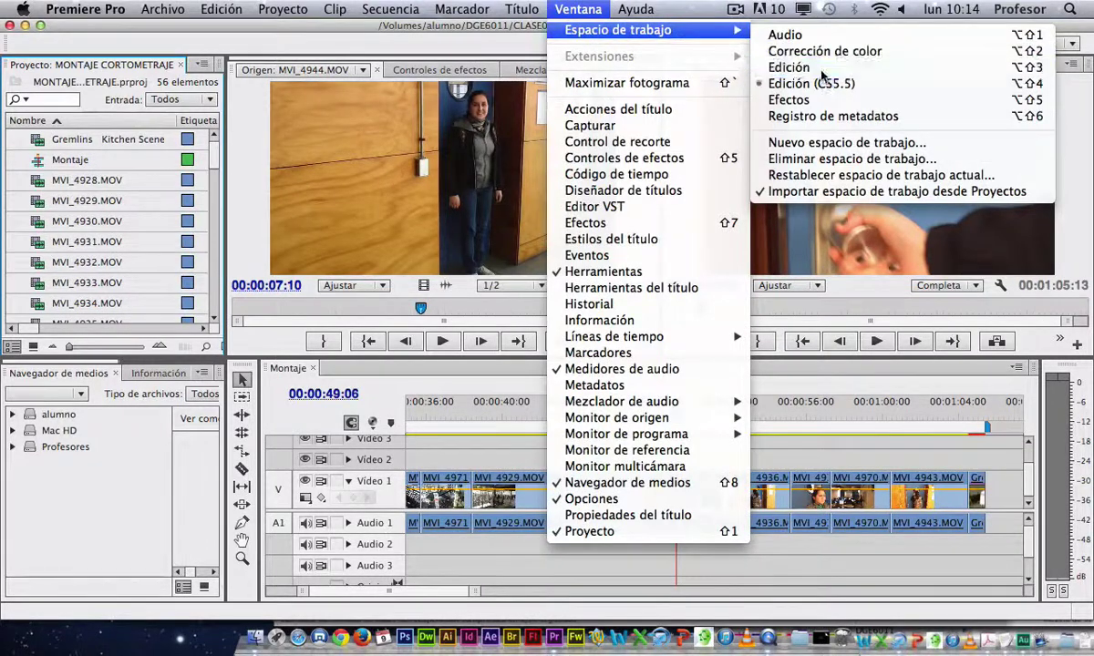
left_click(831, 96)
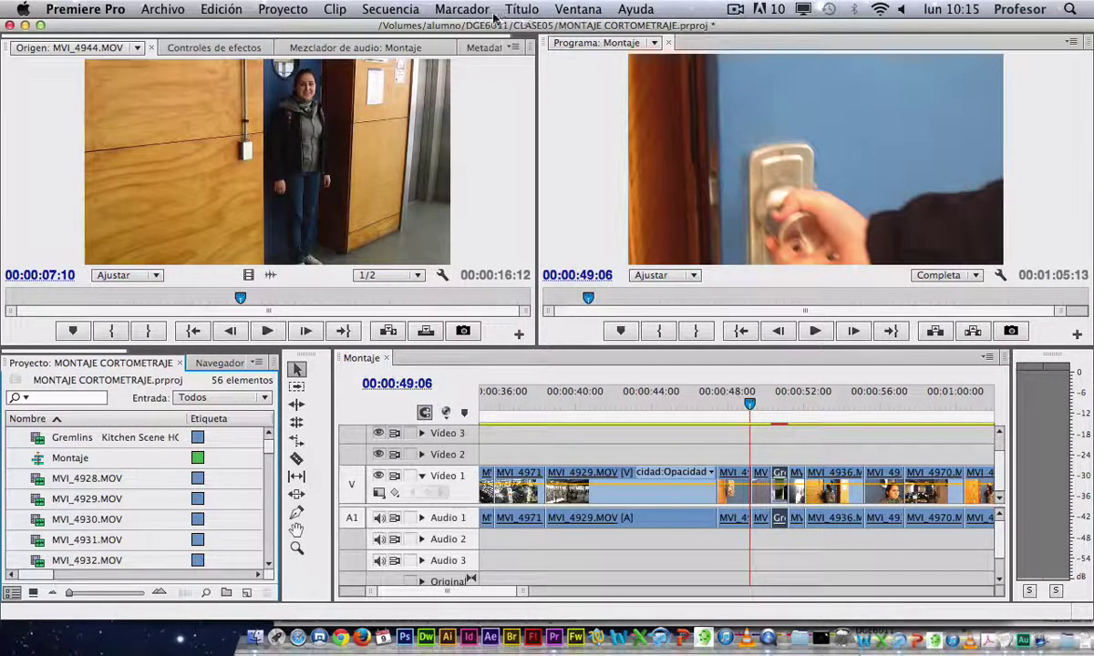
Step: Switch to the Corrección de color workspace
left_click(576, 11)
mouse_move(675, 30)
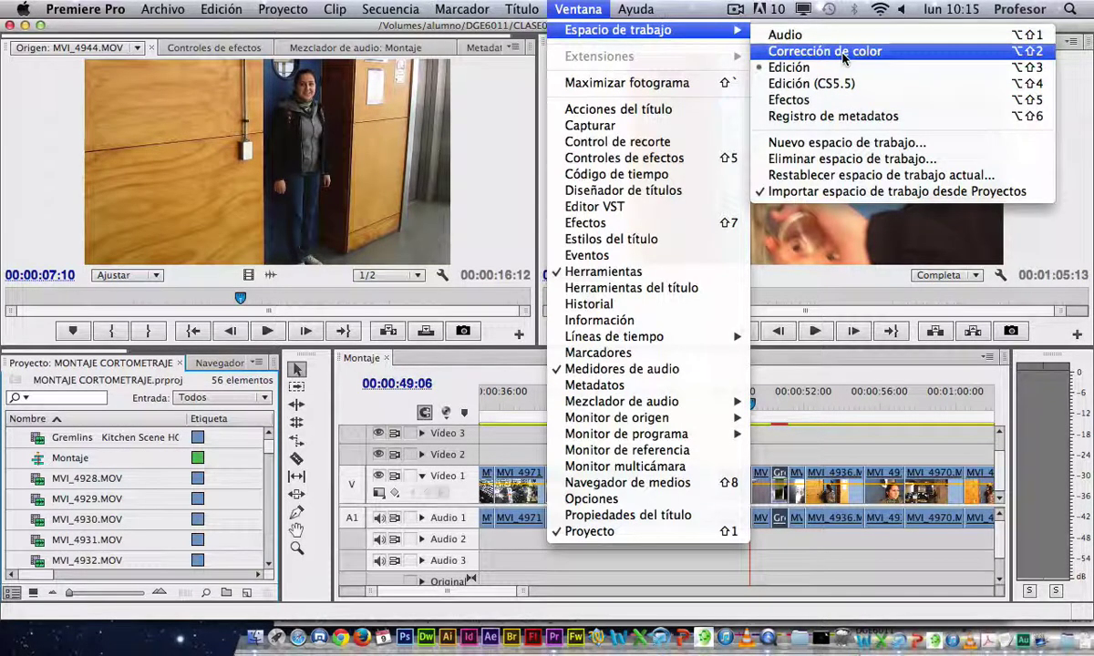
left_click(843, 57)
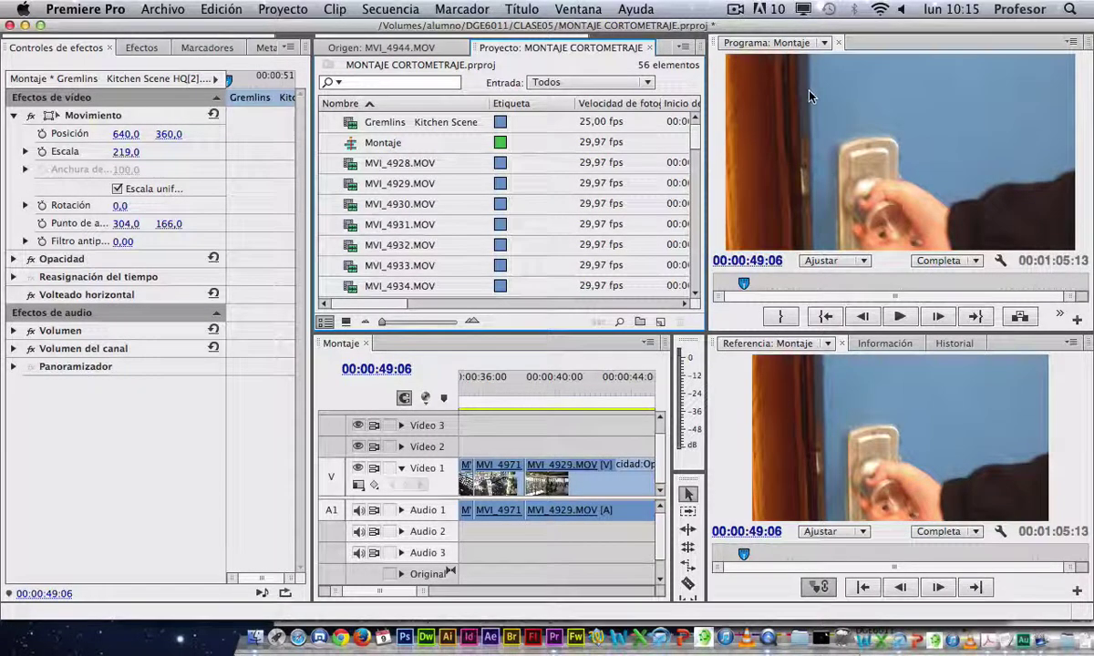
Step: Scrub the sequence with the Program and Reference monitors linked, going from 00:00:39:18 to the Gremlins clip at 00:00:50:16
left_click(486, 387)
left_click_drag(486, 387, 547, 390)
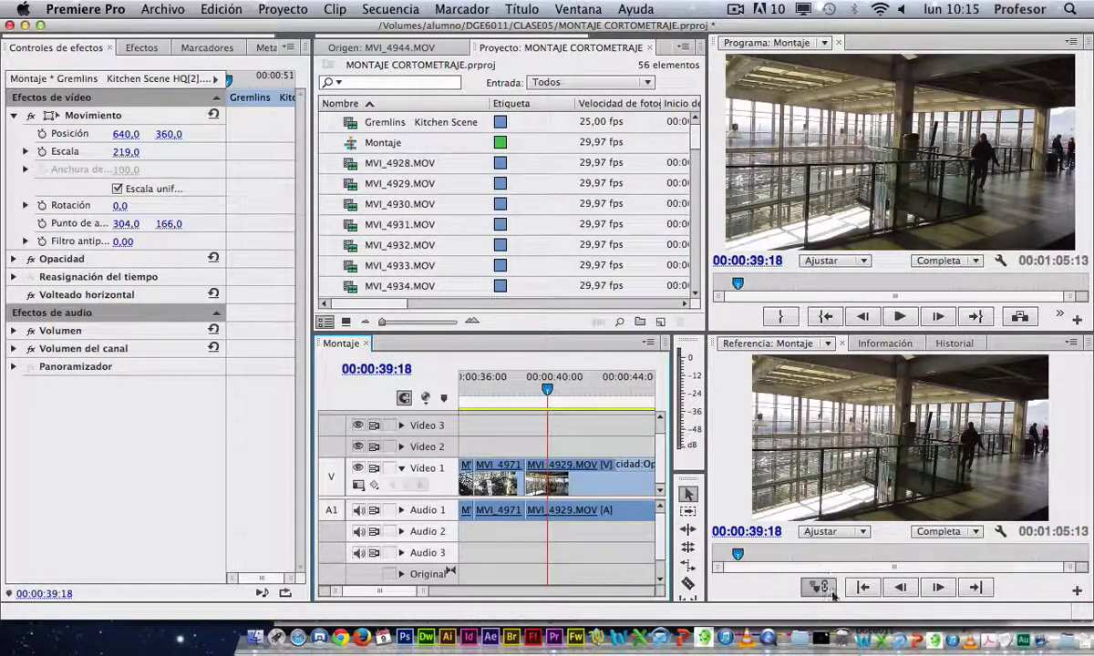
mouse_move(737, 554)
left_mouse_down()
mouse_move(716, 555)
mouse_move(744, 559)
left_mouse_up()
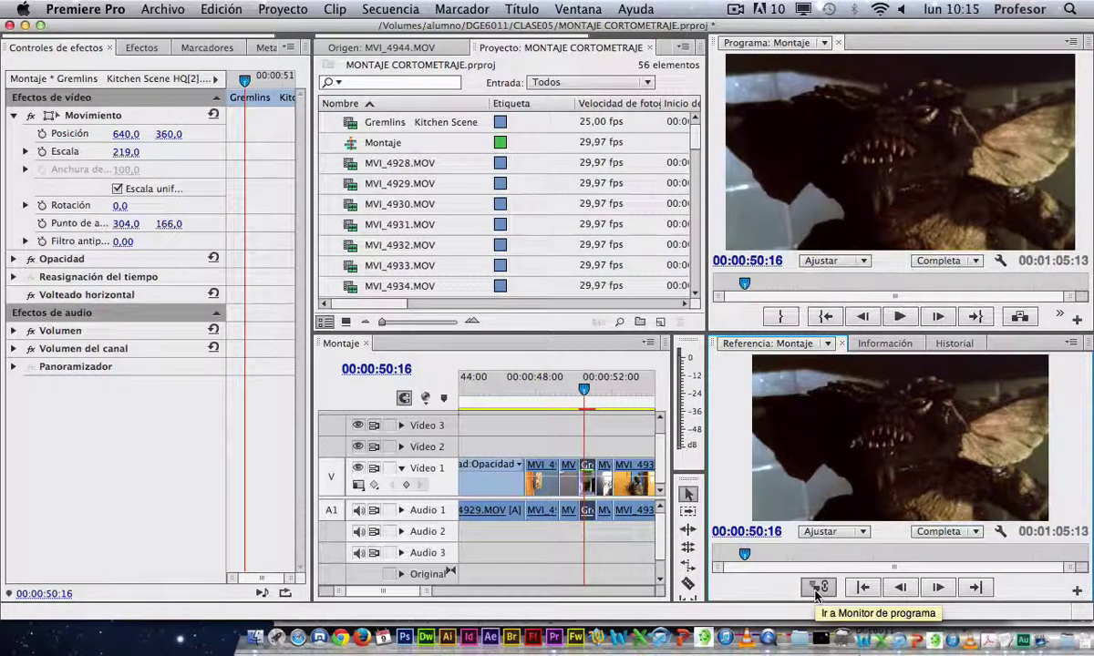
Step: Unlink the Reference monitor at 00:00:50:15 and move only the Program monitor to the classroom shot at 00:00:58:25
key("Left")
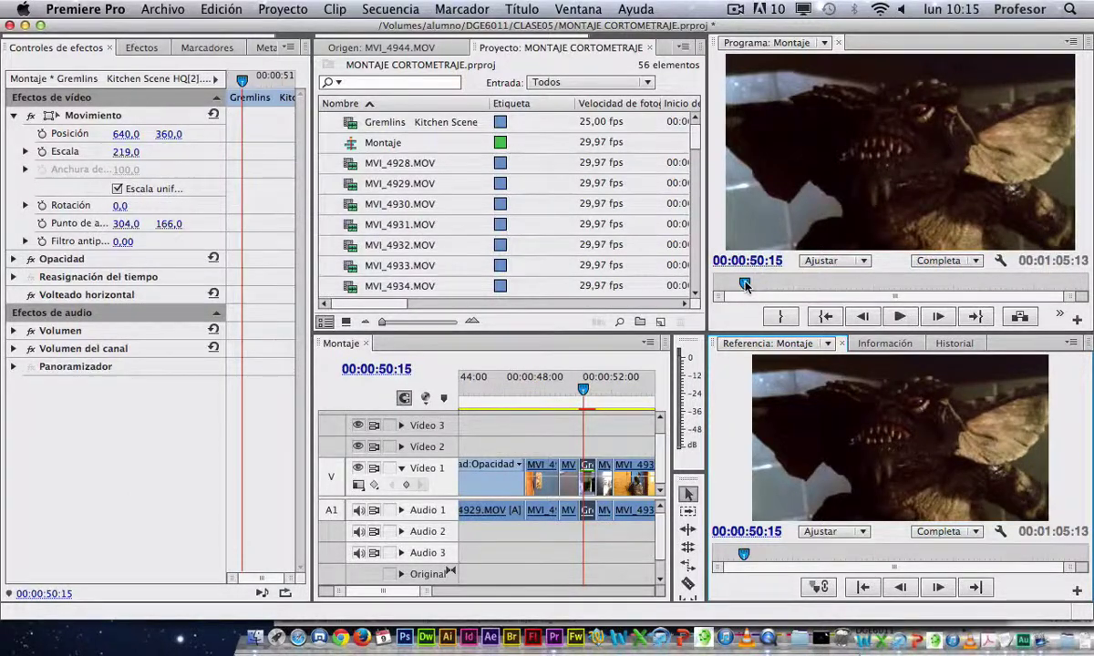
mouse_move(759, 288)
left_mouse_down()
mouse_move(722, 284)
mouse_move(751, 284)
left_mouse_up()
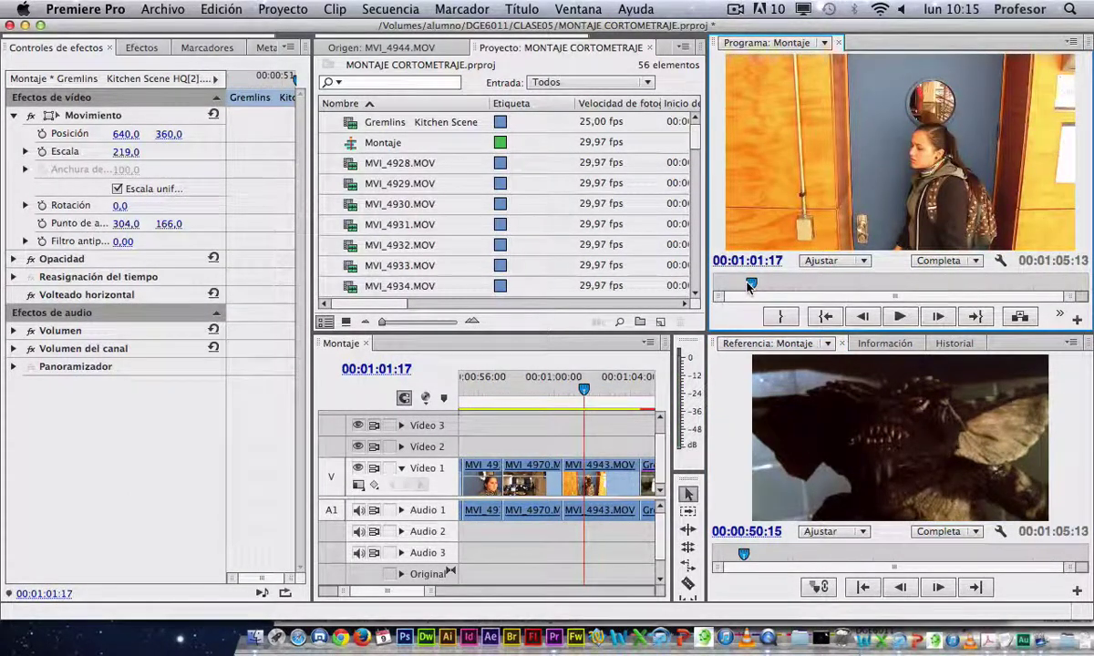
left_click_drag(749, 286, 750, 285)
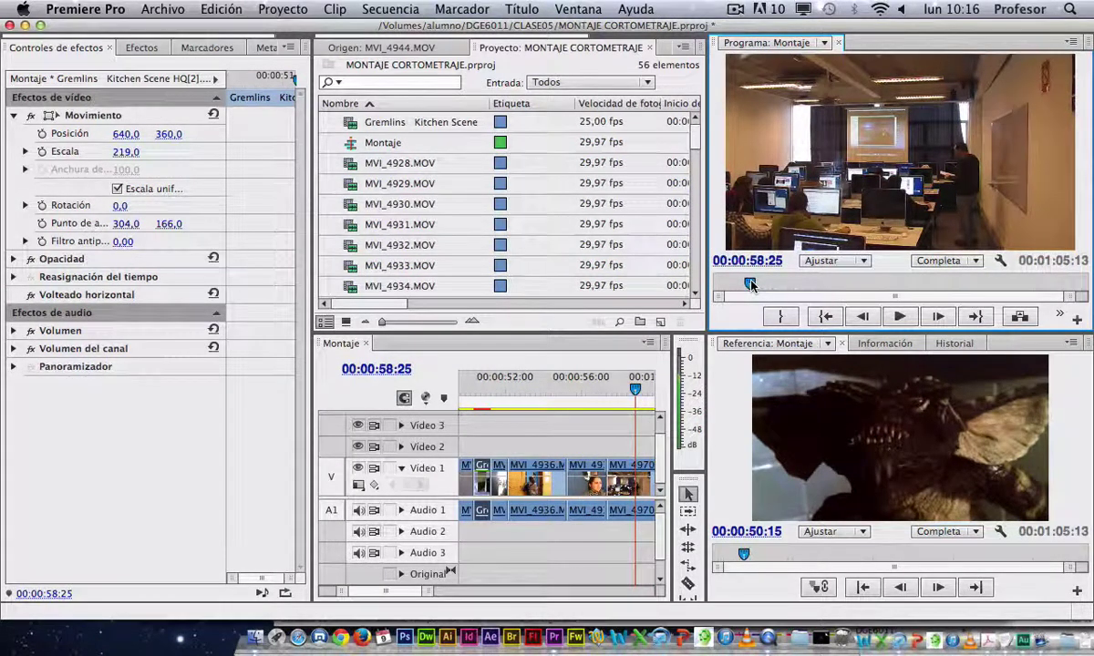
Step: Narrow the timeline and project panels to widen the Program and Reference monitors
mouse_move(705, 369)
left_mouse_down()
mouse_move(656, 368)
mouse_move(700, 367)
left_mouse_up()
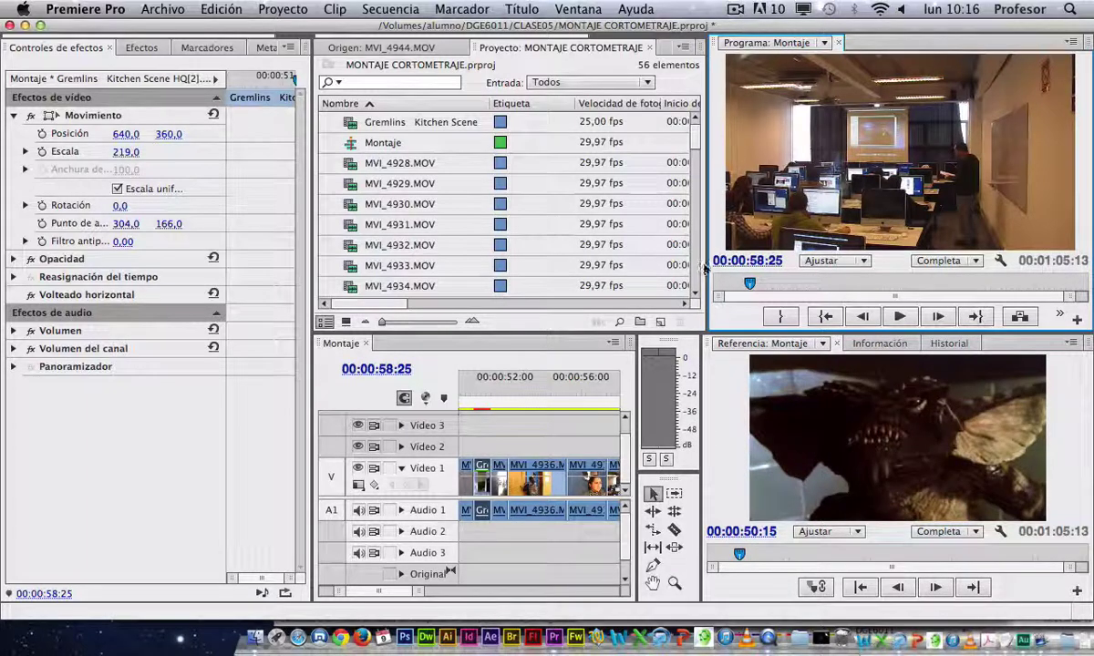
left_click_drag(706, 263, 680, 261)
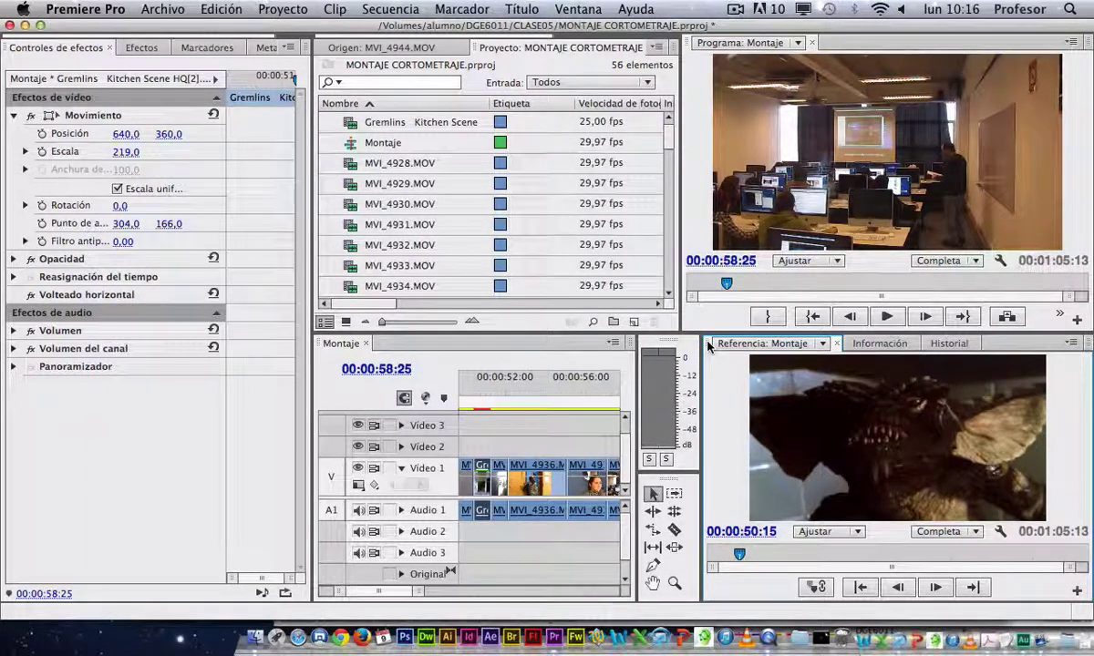
left_click(578, 9)
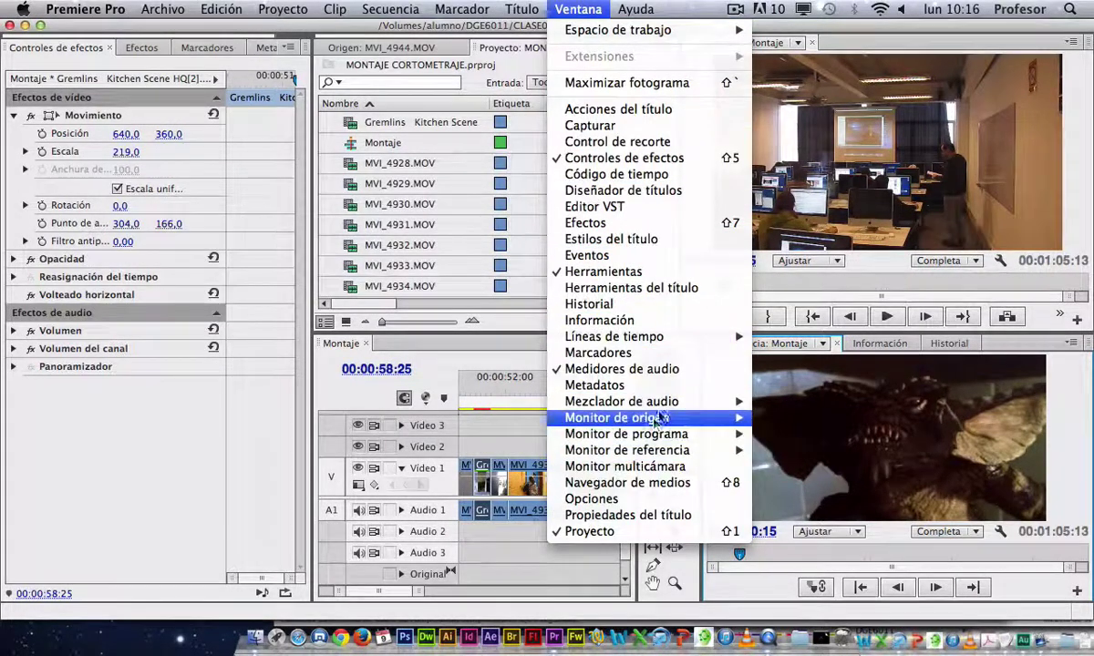
mouse_move(679, 451)
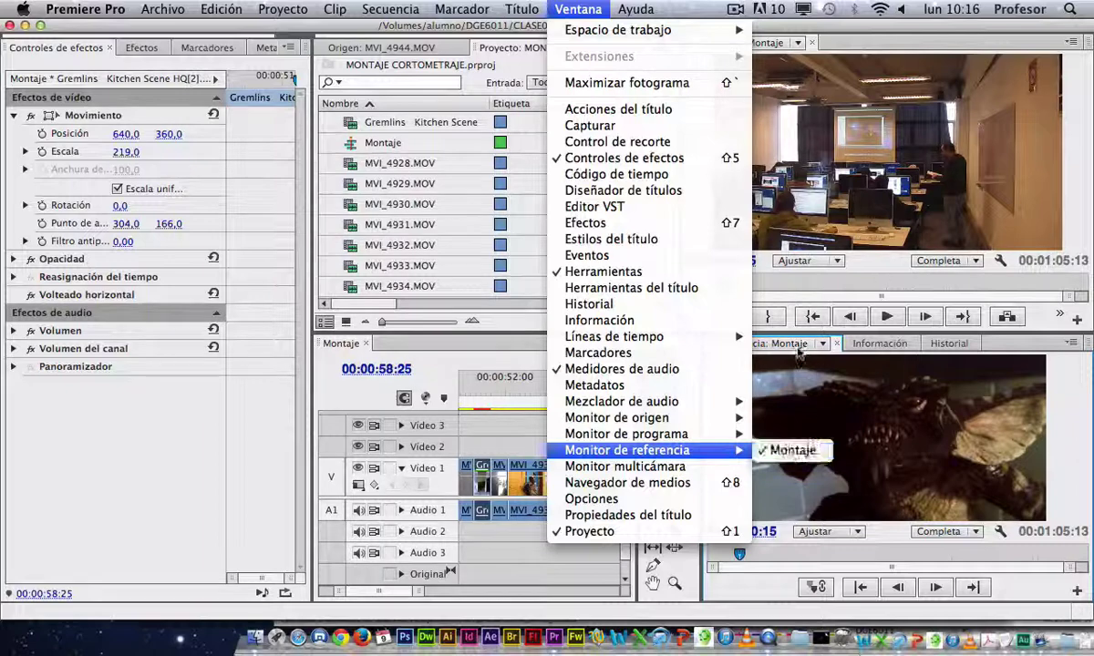
left_click(1062, 346)
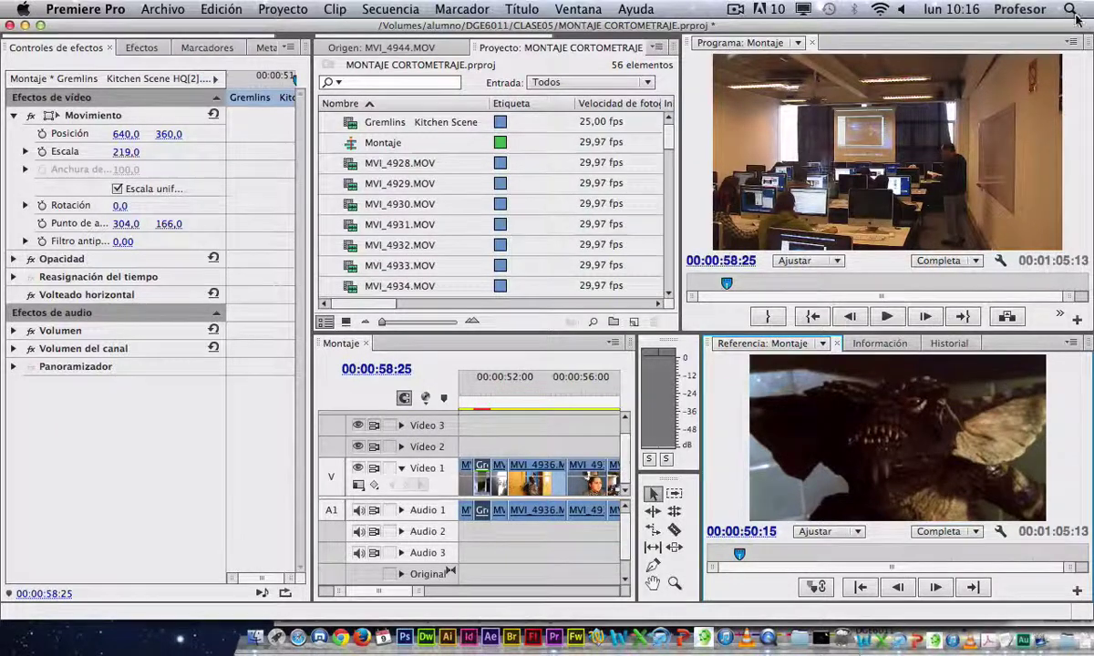
left_click(1071, 42)
left_click(1074, 301)
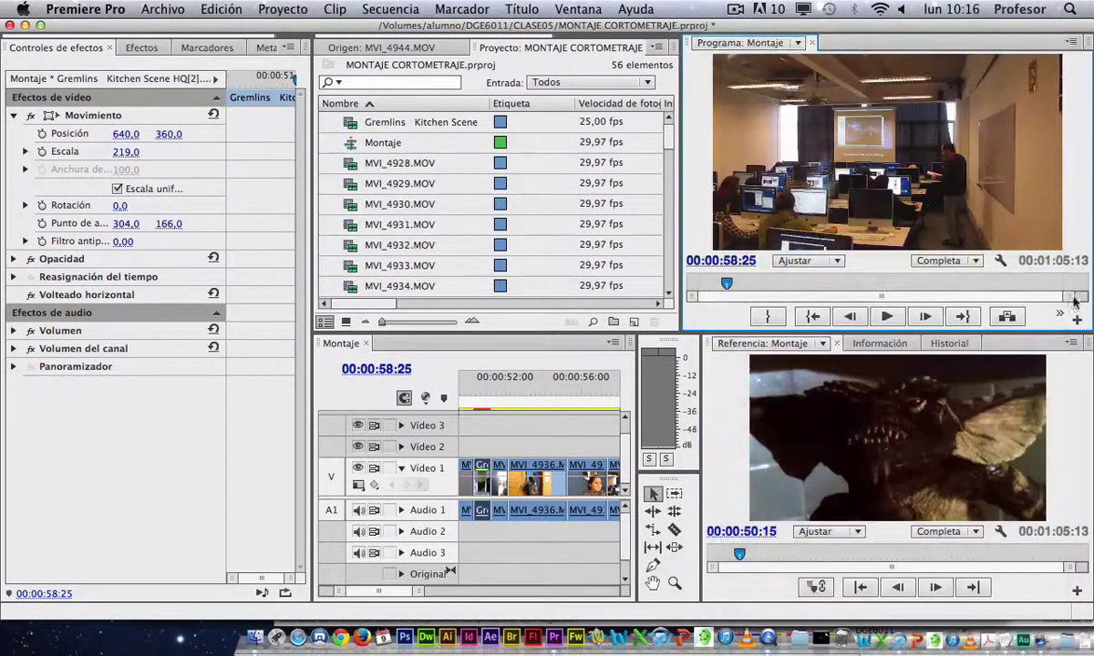
Step: Set the Reference monitor to display the YC waveform (Forma de onda YC)
left_click(1072, 345)
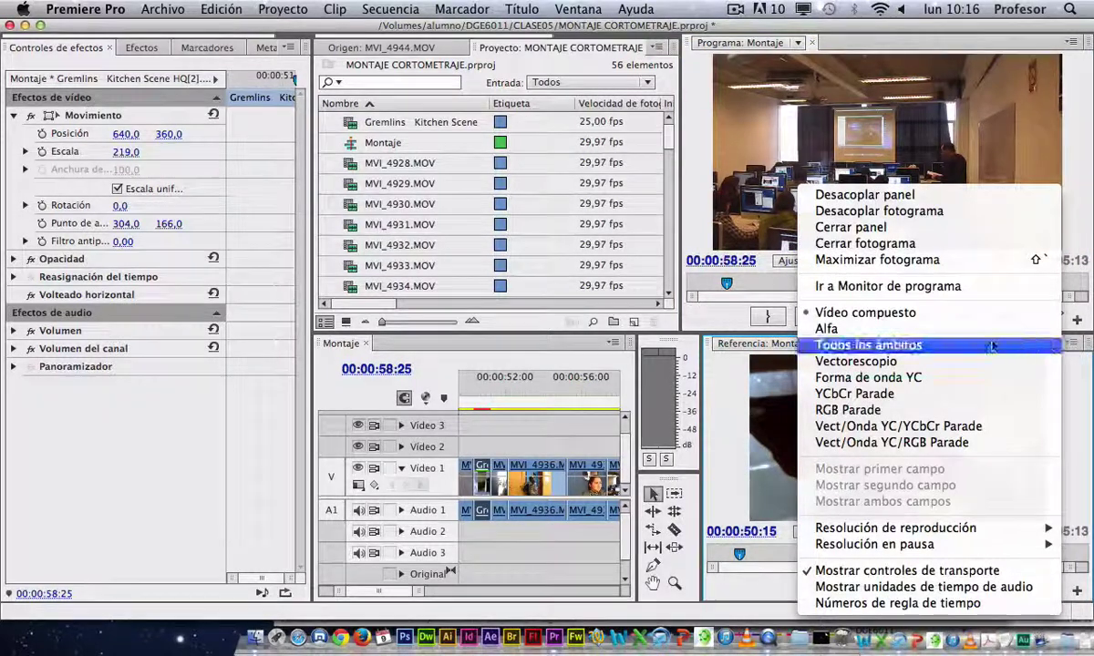
left_click(942, 380)
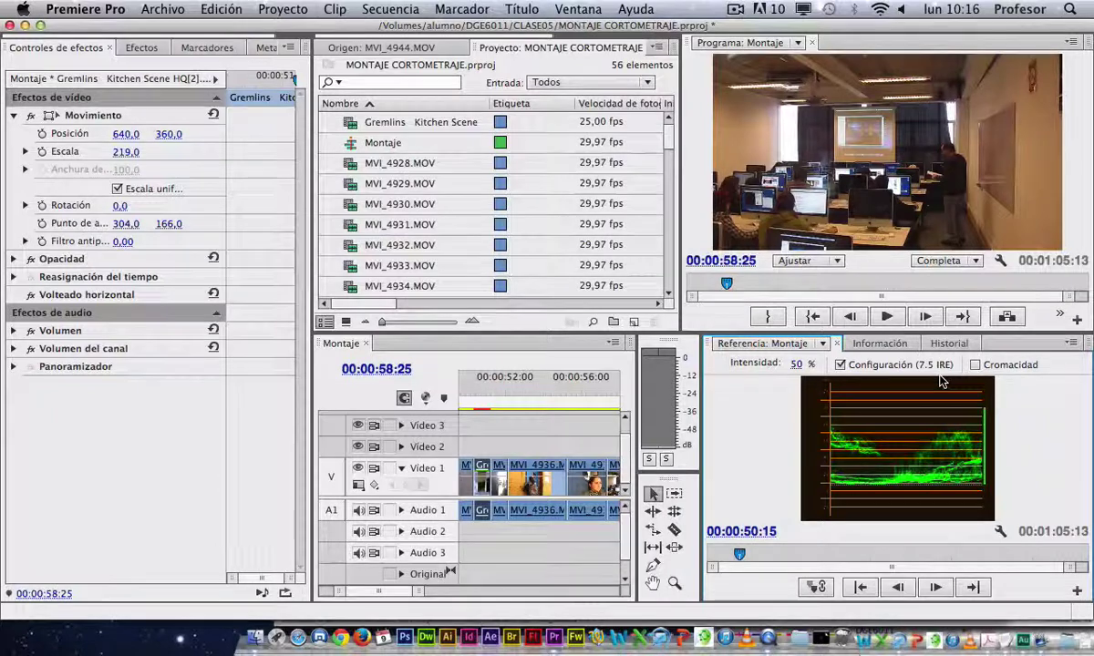
left_click(1071, 342)
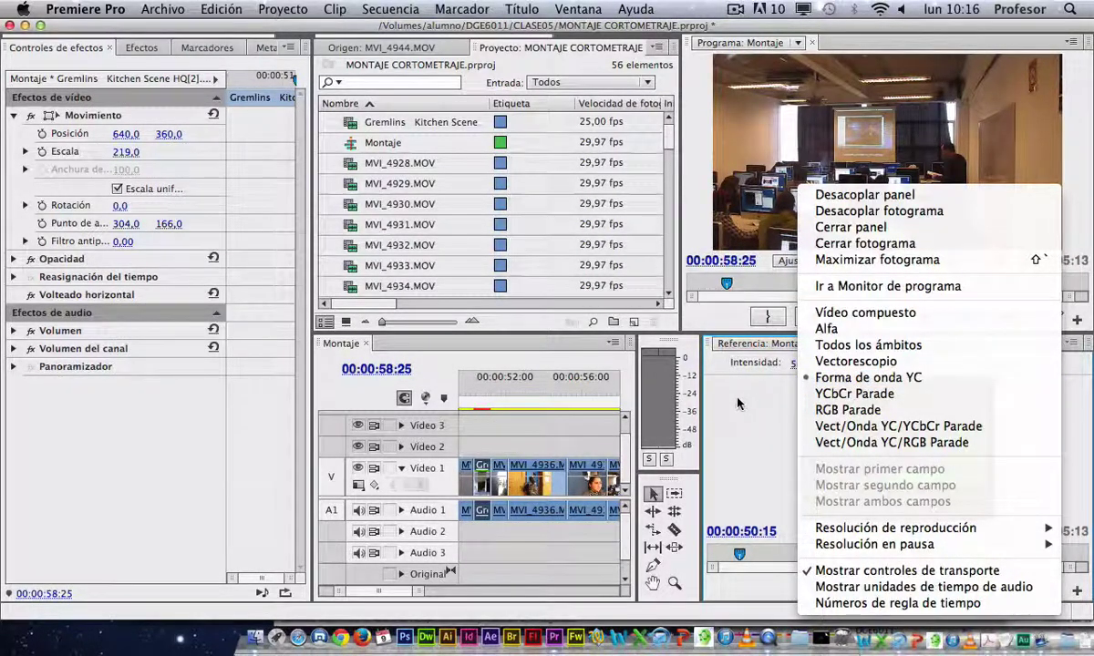
left_click(932, 380)
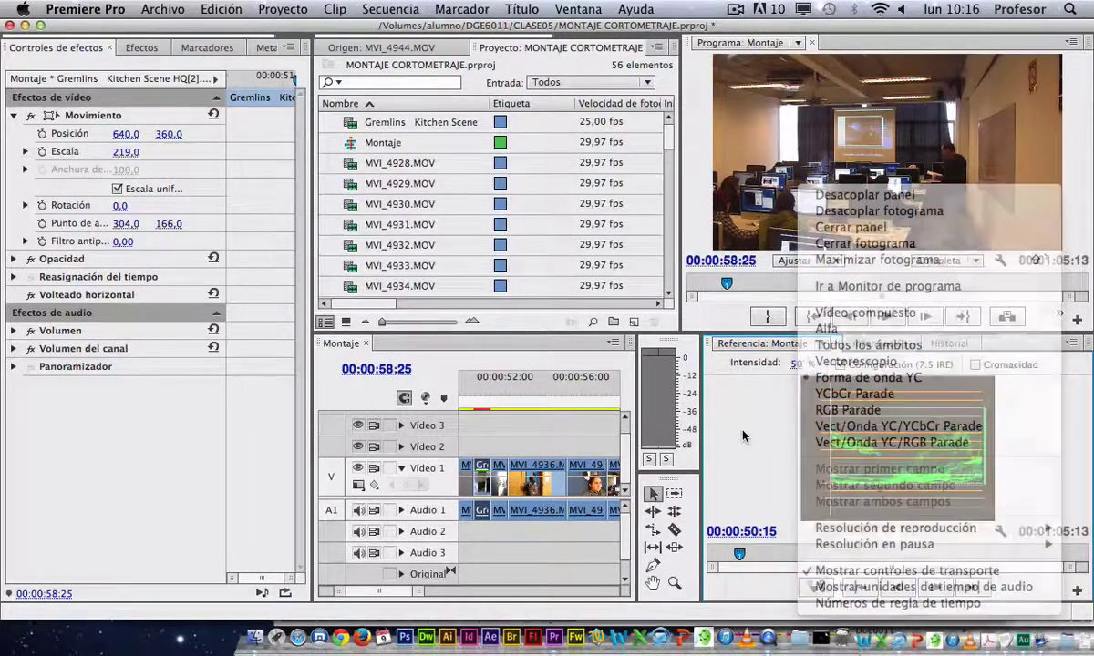
Step: Enlarge the Reference monitor in width and height to magnify the waveform, and move the Program monitor's playhead to 00:01:33:09
left_click_drag(703, 375, 454, 375)
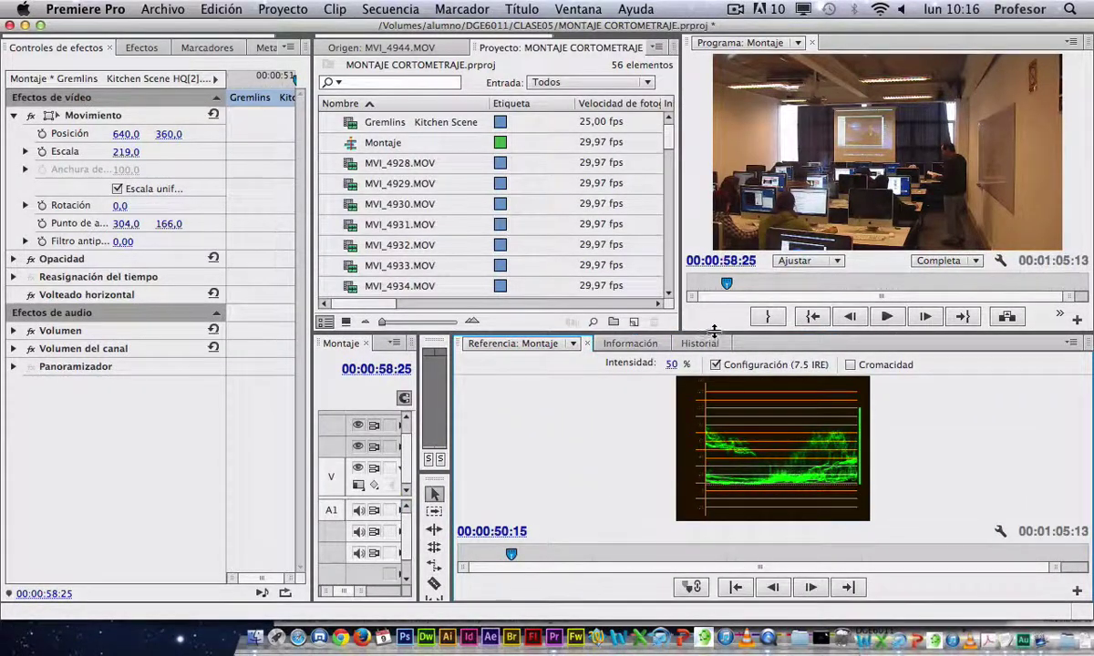
left_click_drag(715, 330, 756, 134)
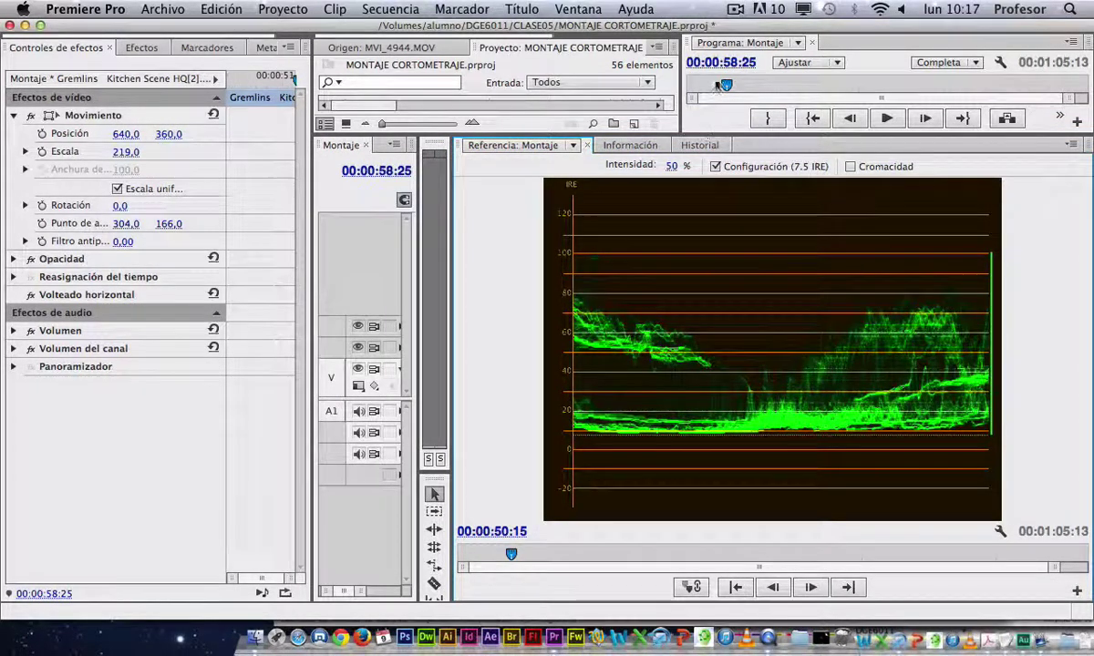
left_click_drag(729, 87, 752, 86)
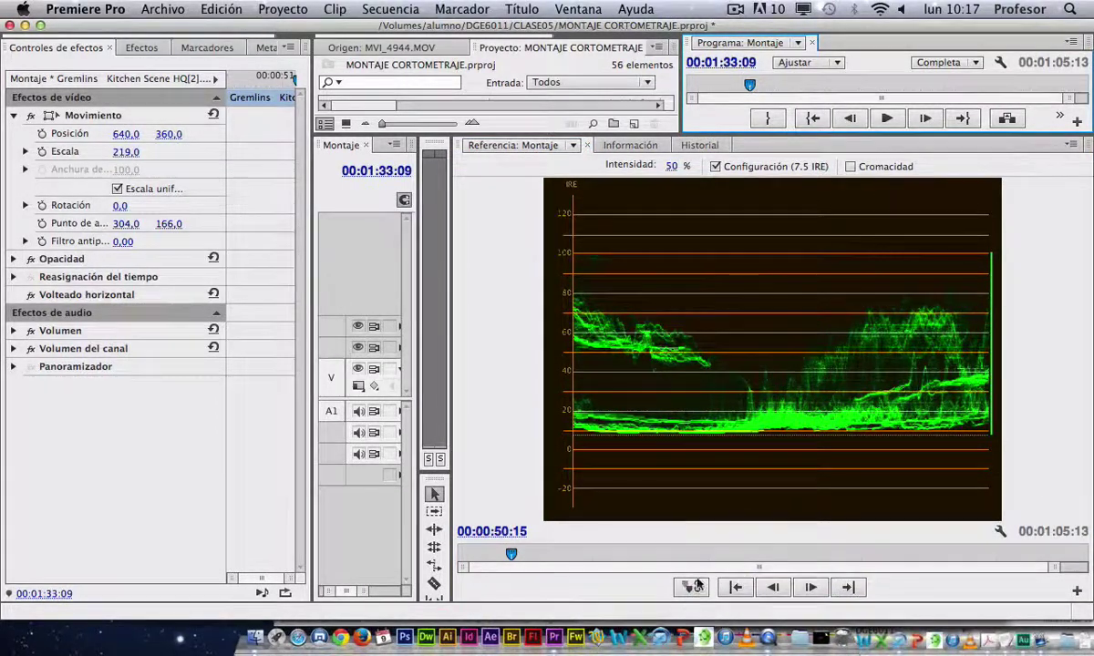
Step: Move the linked monitors to the classroom shot at 00:00:58:24, then heighten the Program monitor and widen the timeline
left_click_drag(750, 85, 727, 89)
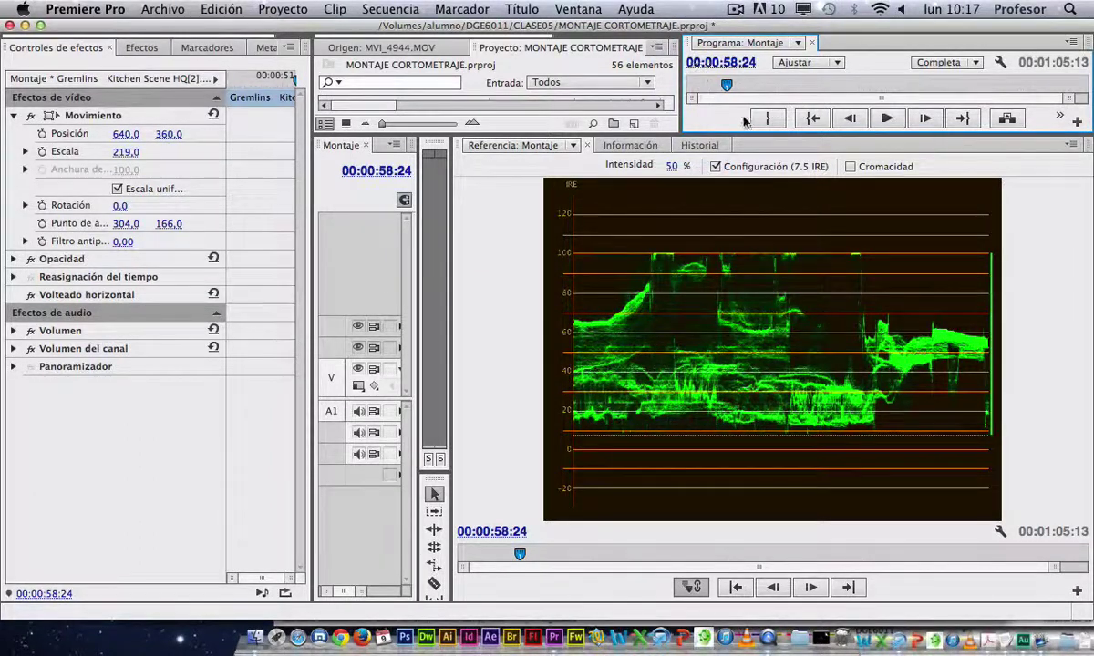
left_click_drag(743, 134, 743, 384)
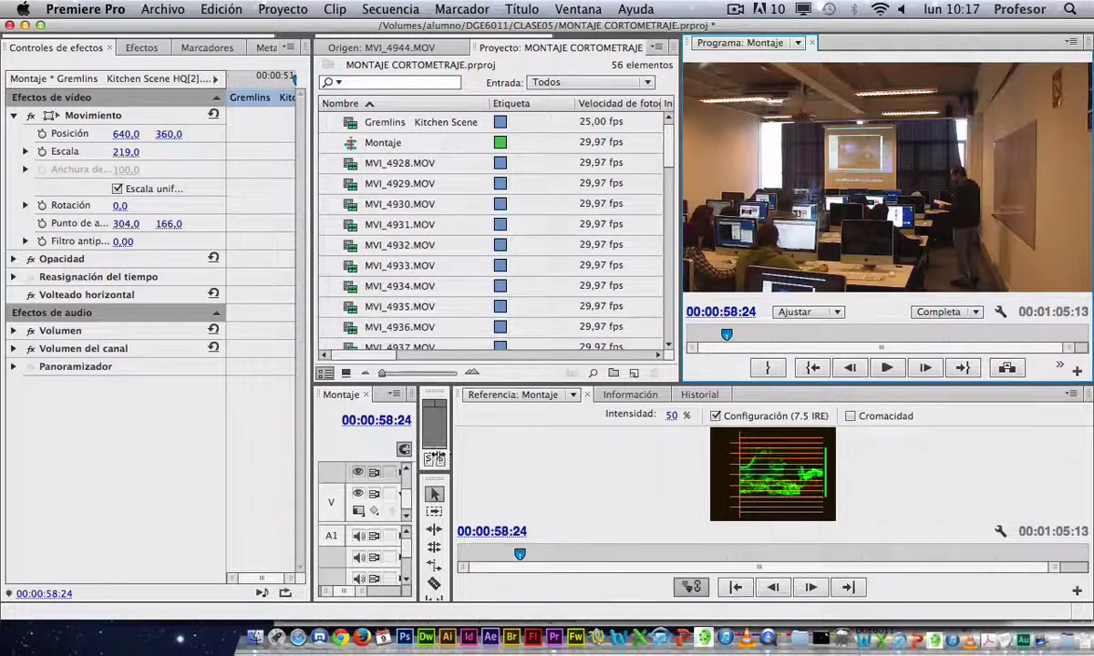
left_click_drag(415, 454, 661, 455)
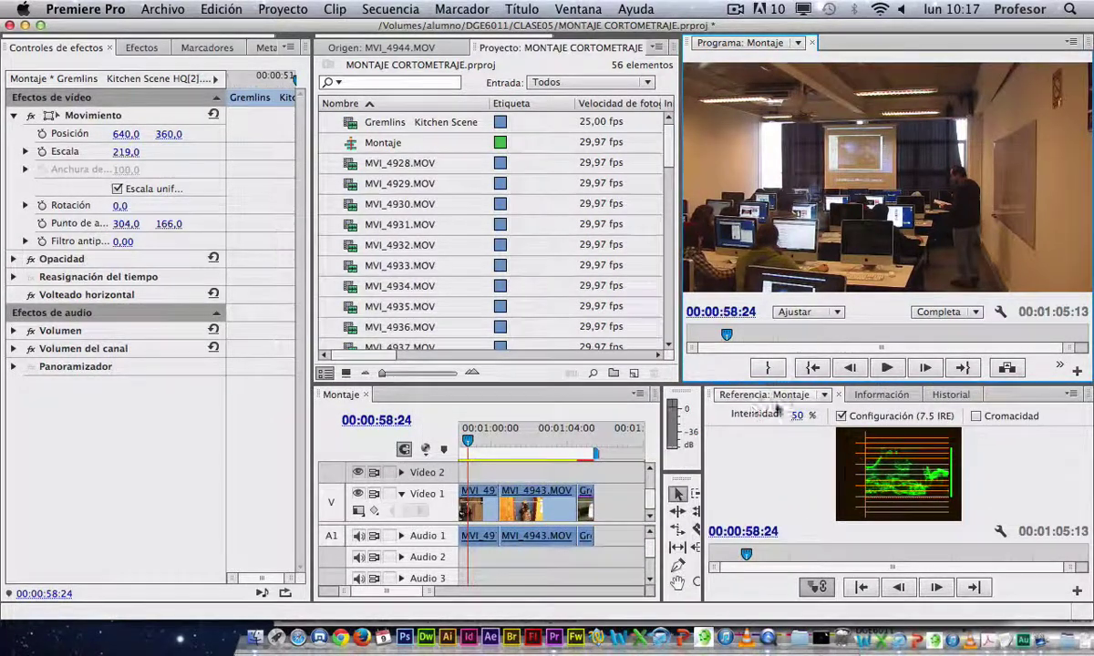
left_click_drag(808, 381, 808, 376)
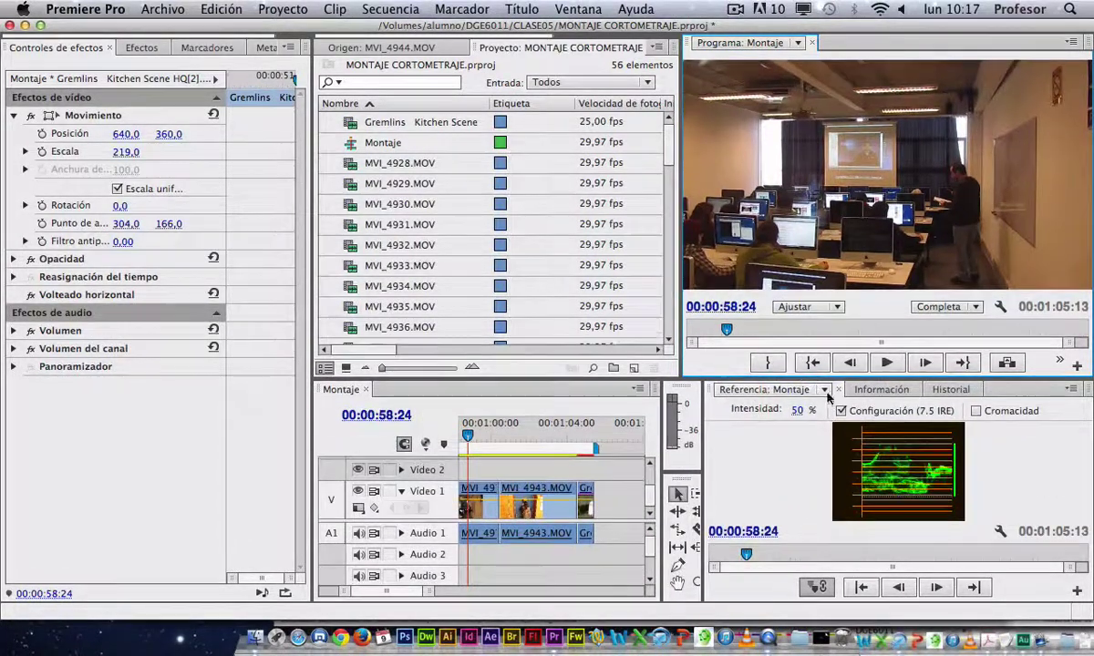
Step: Close the Reference monitor and reopen it beside the Información and Historial panels
left_click(839, 390)
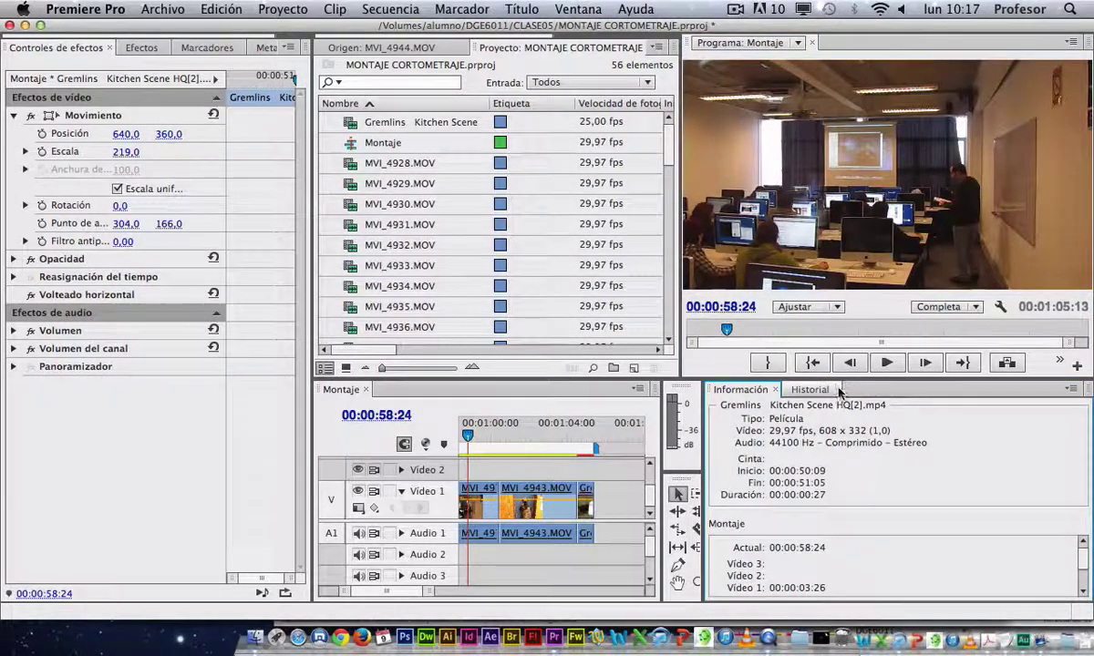
left_click(578, 9)
mouse_move(668, 426)
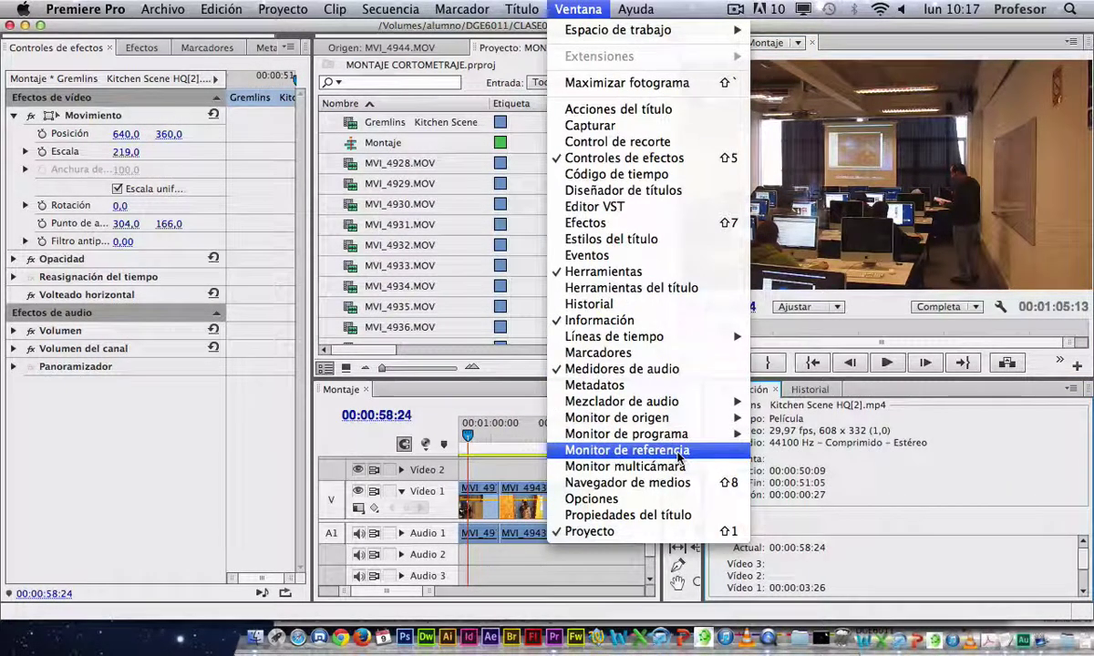
left_click(680, 458)
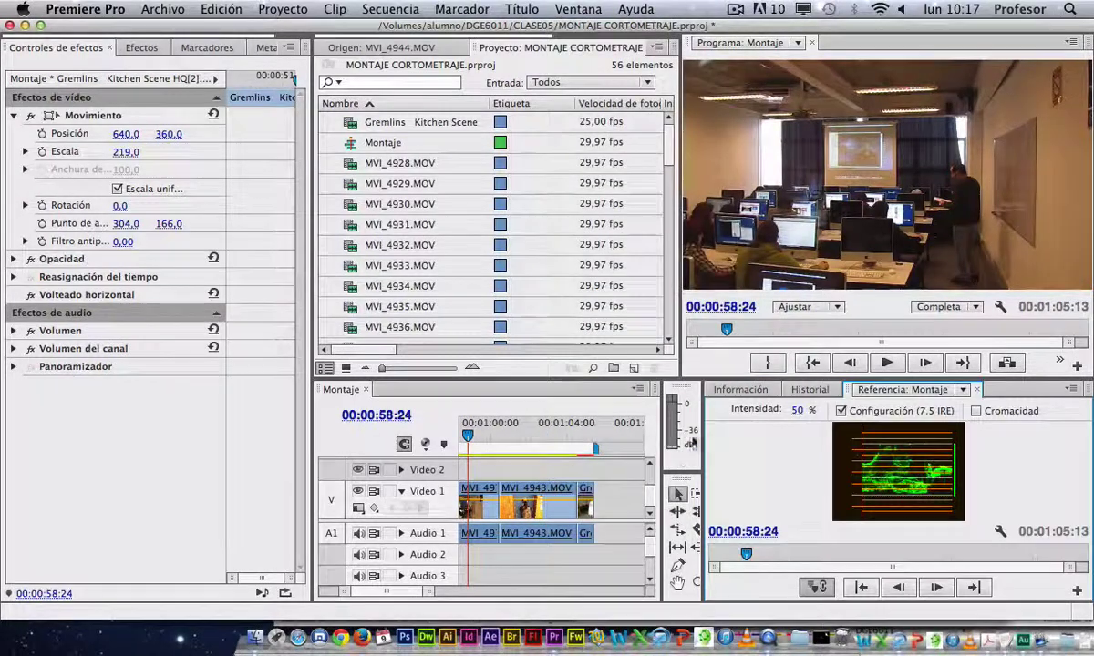
Step: Set the Reference monitor to display composite video (Vídeo compuesto) and enlarge it to about the Program monitor's size
left_click(1070, 389)
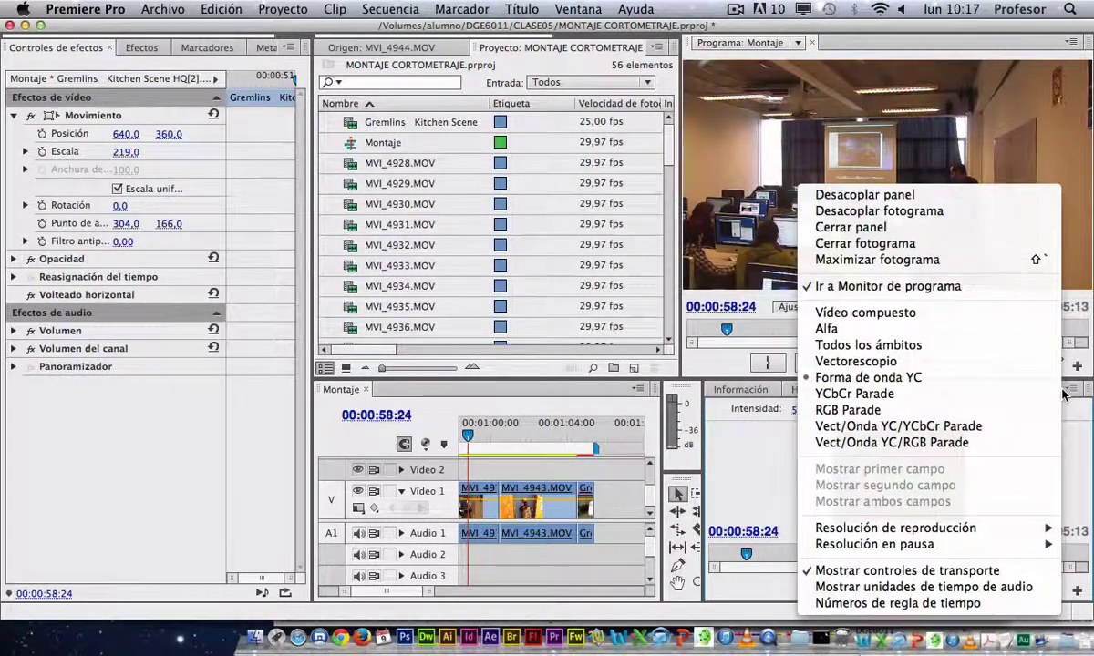
left_click(996, 314)
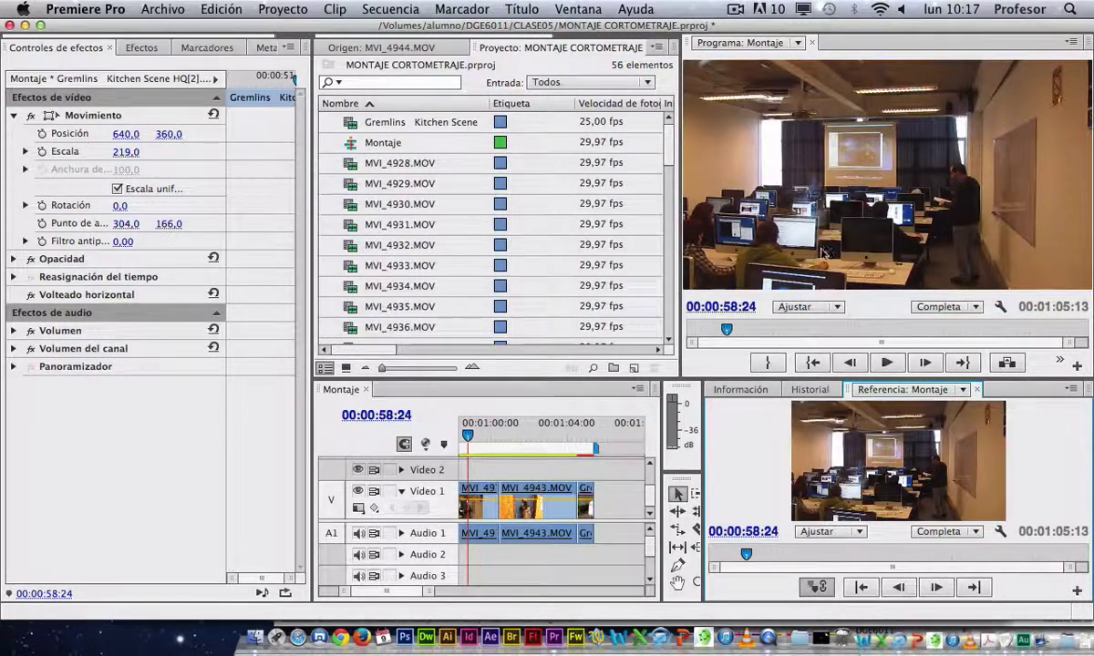
left_click_drag(701, 435, 663, 434)
left_click_drag(824, 379, 833, 310)
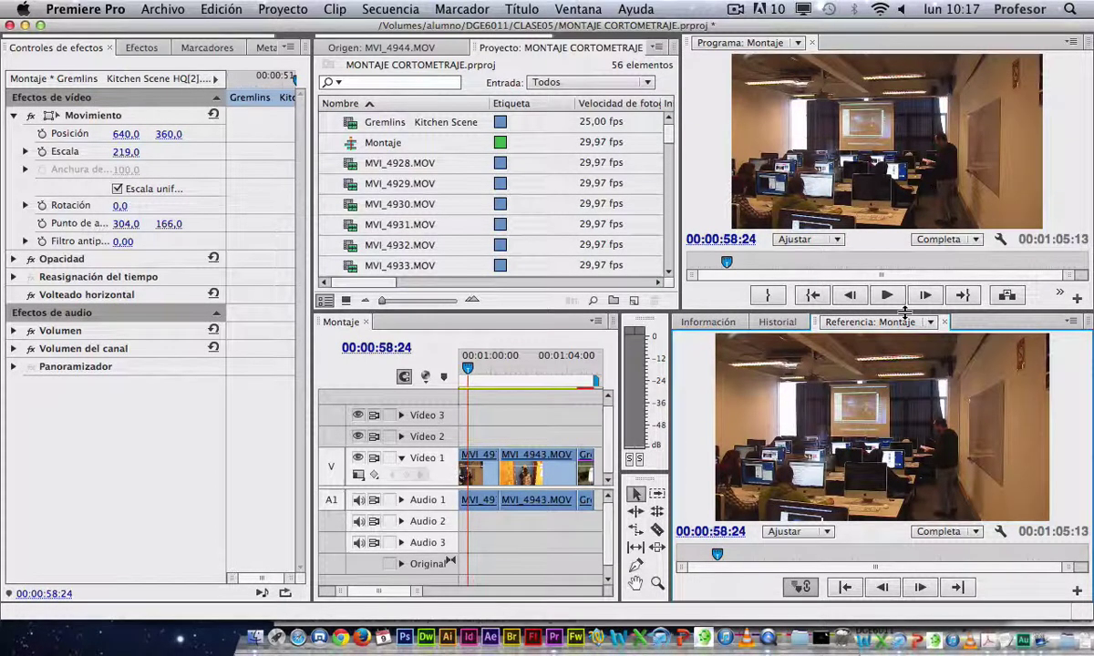
left_click_drag(905, 311, 905, 304)
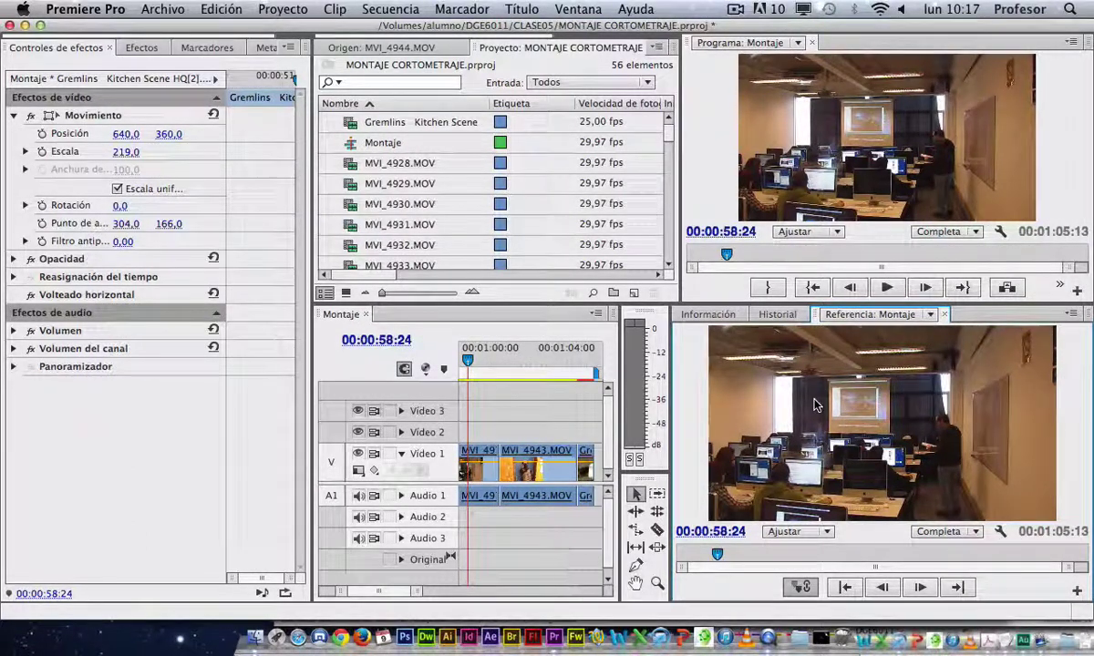
Step: Show the source clip MVI_4944.MOV at 00:00:07:20 and move the sequence playhead to the walkway shot at 00:00:40:27
left_click(387, 49)
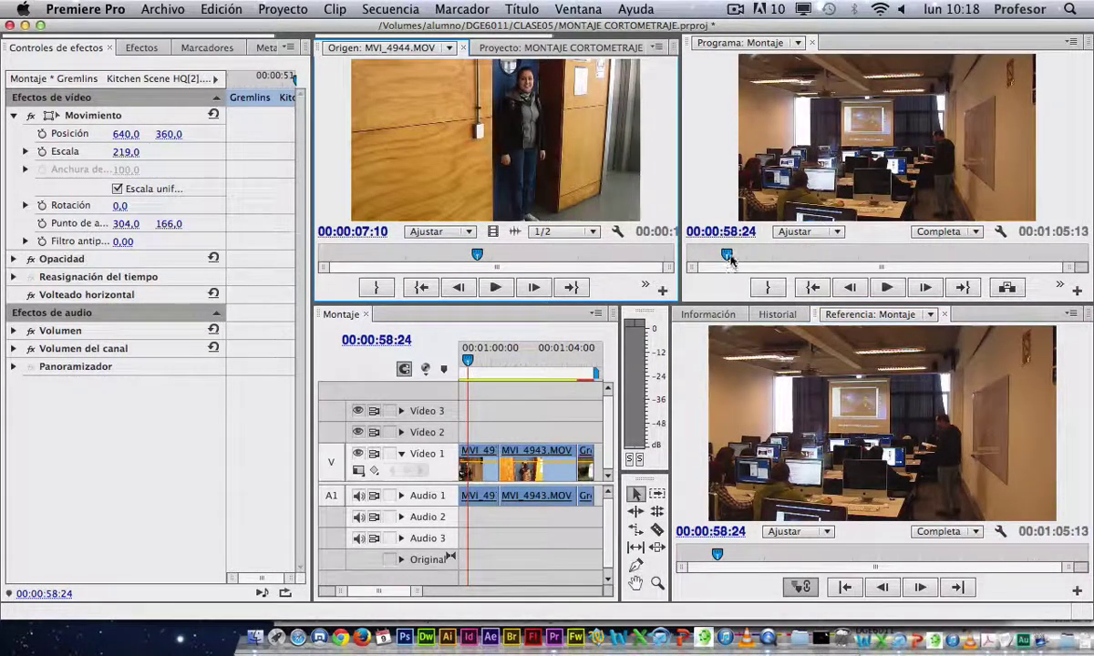
mouse_move(727, 255)
left_mouse_down()
mouse_move(734, 260)
mouse_move(714, 260)
left_mouse_up()
mouse_move(476, 256)
left_mouse_down()
mouse_move(322, 255)
mouse_move(589, 258)
mouse_move(443, 257)
mouse_move(484, 256)
left_mouse_up()
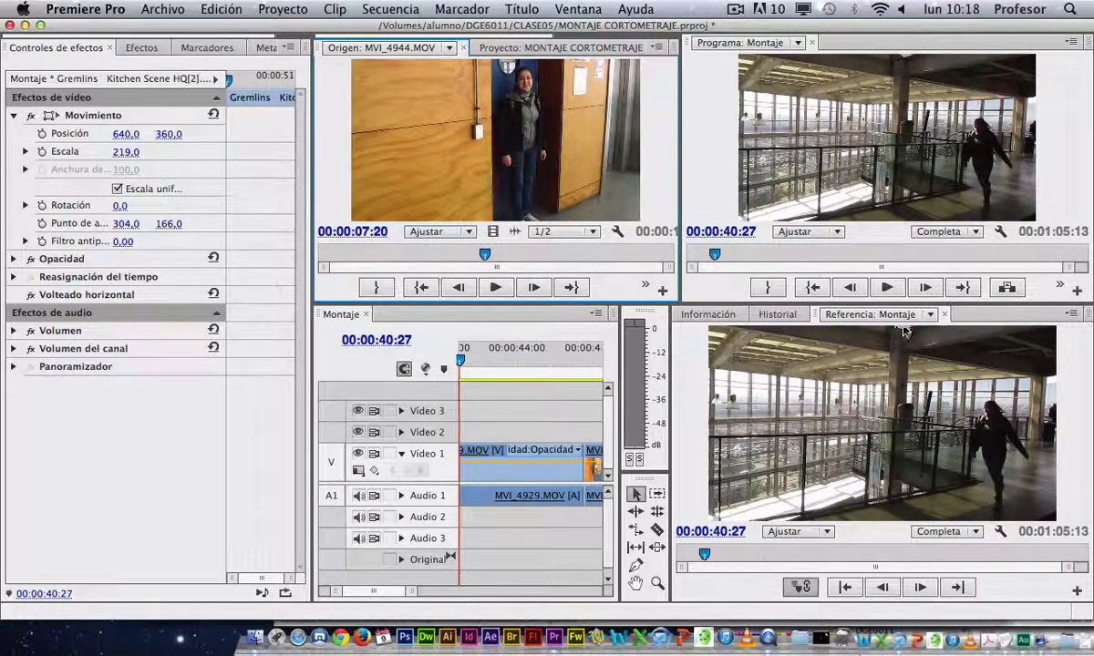
Step: Move the linked monitors to 00:00:52:10, then unlink the Reference monitor and move it alone to the Gremlins shot at 00:00:51:03
left_click(853, 401)
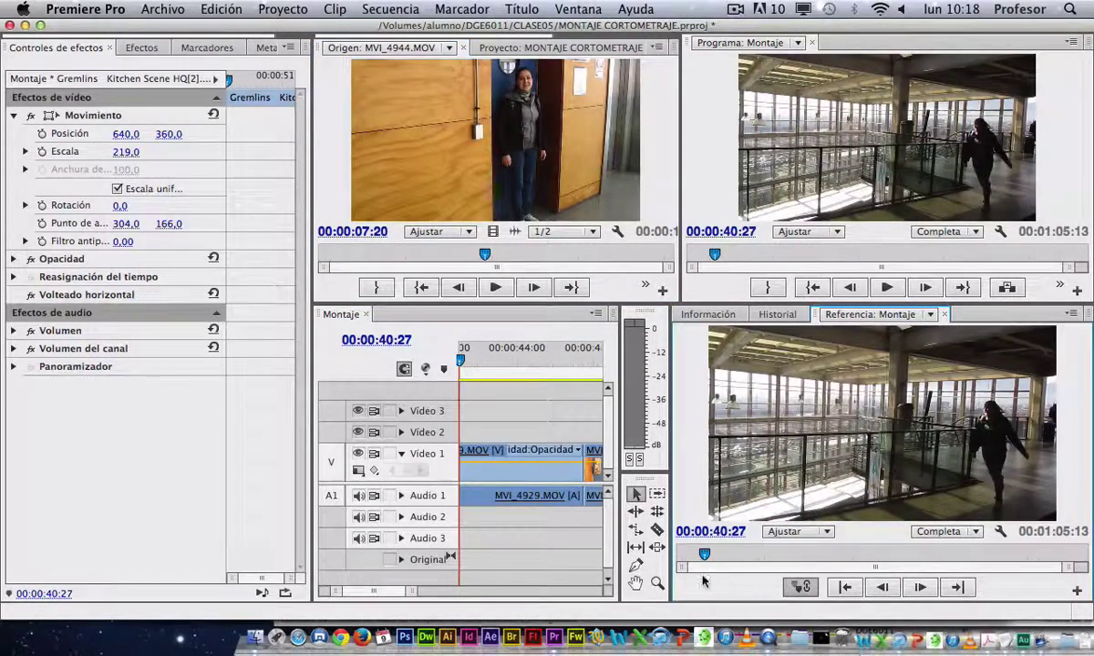
left_click_drag(704, 555, 714, 559)
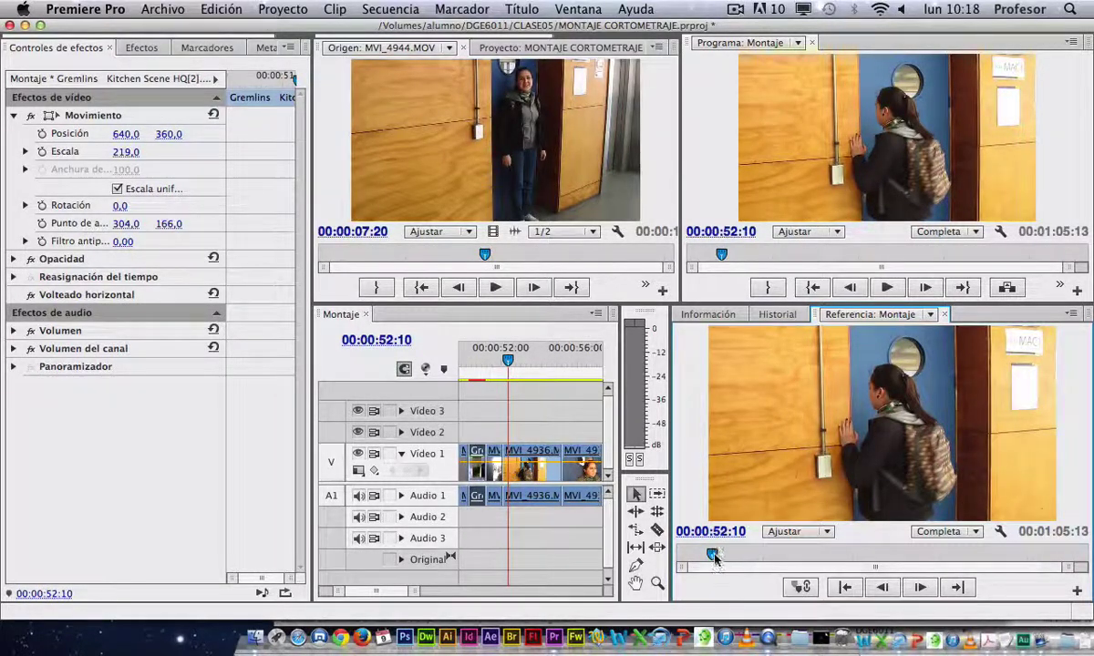
mouse_move(715, 557)
left_mouse_down()
mouse_move(738, 558)
mouse_move(709, 556)
left_mouse_up()
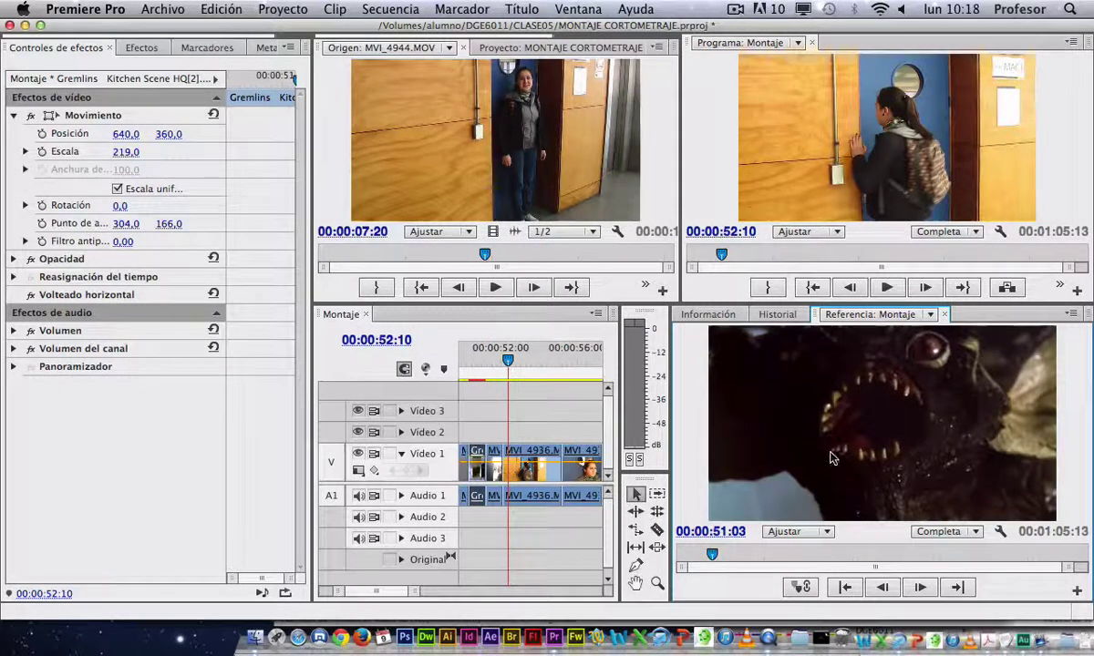
Step: Switch the Reference monitor to the YC waveform (Forma de onda YC) and increase its height to magnify the graph
left_click(1072, 316)
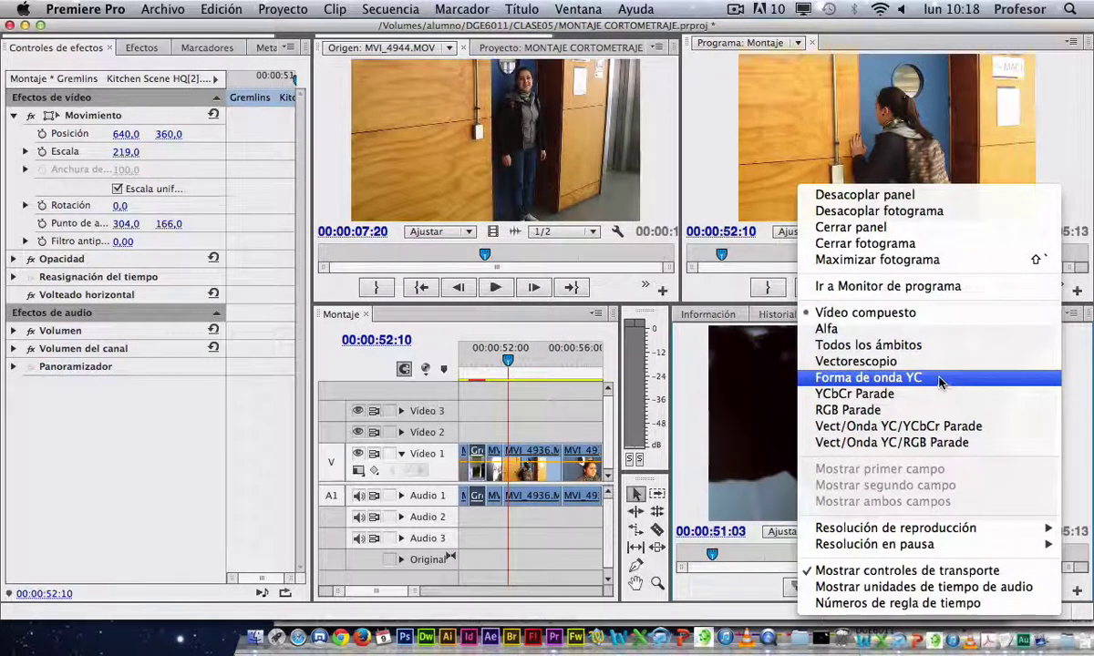
left_click(1003, 314)
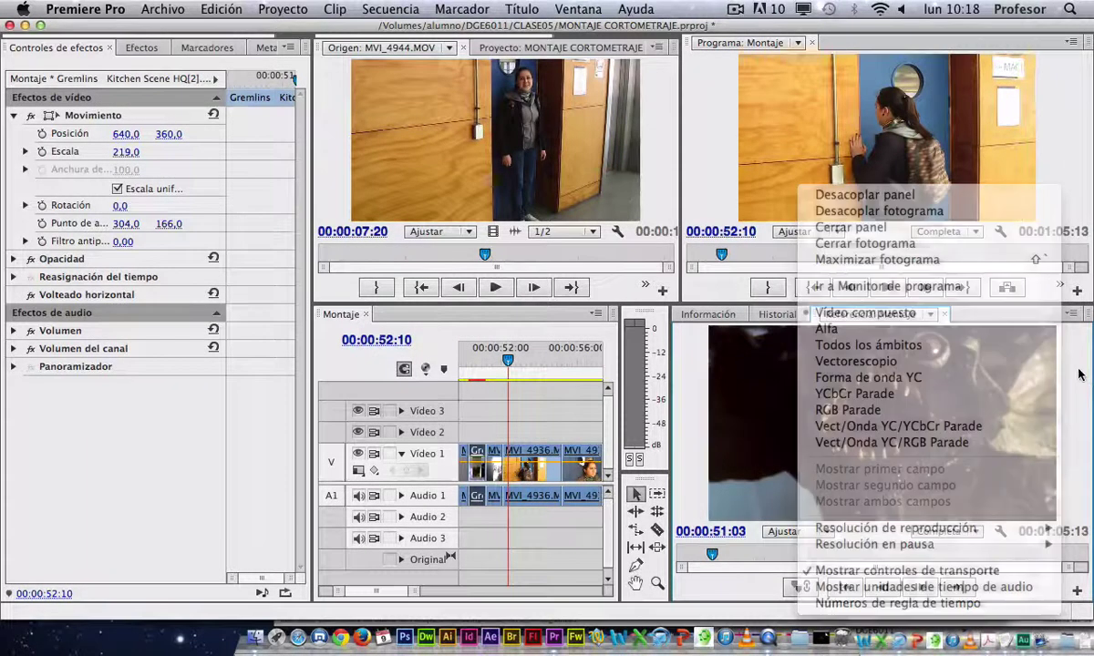
left_click(1073, 315)
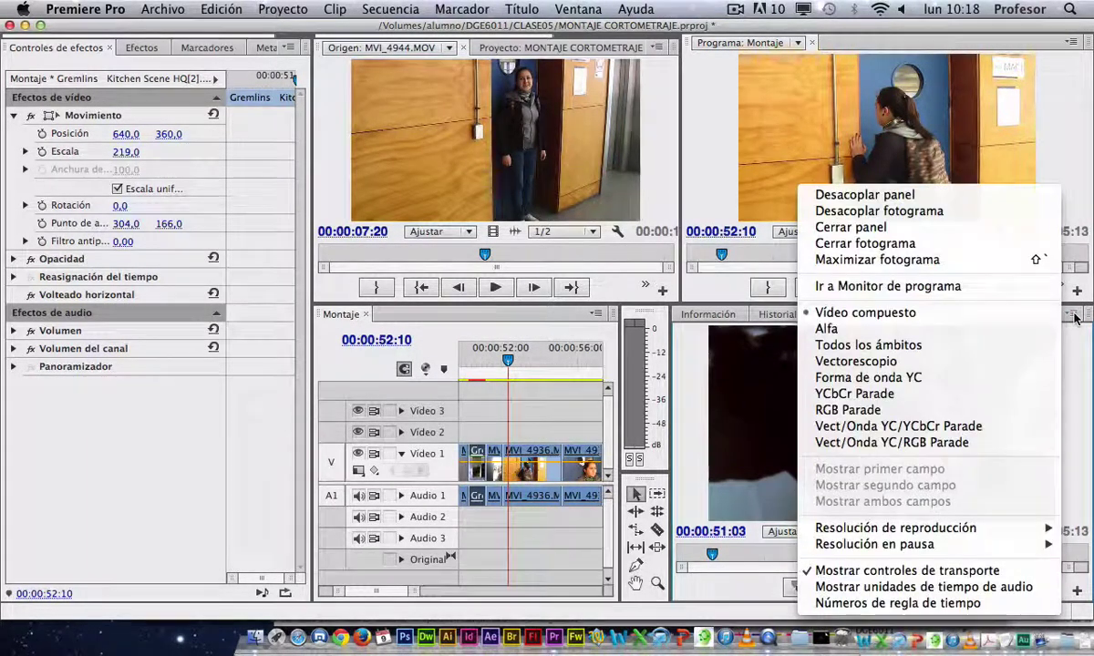
left_click(980, 384)
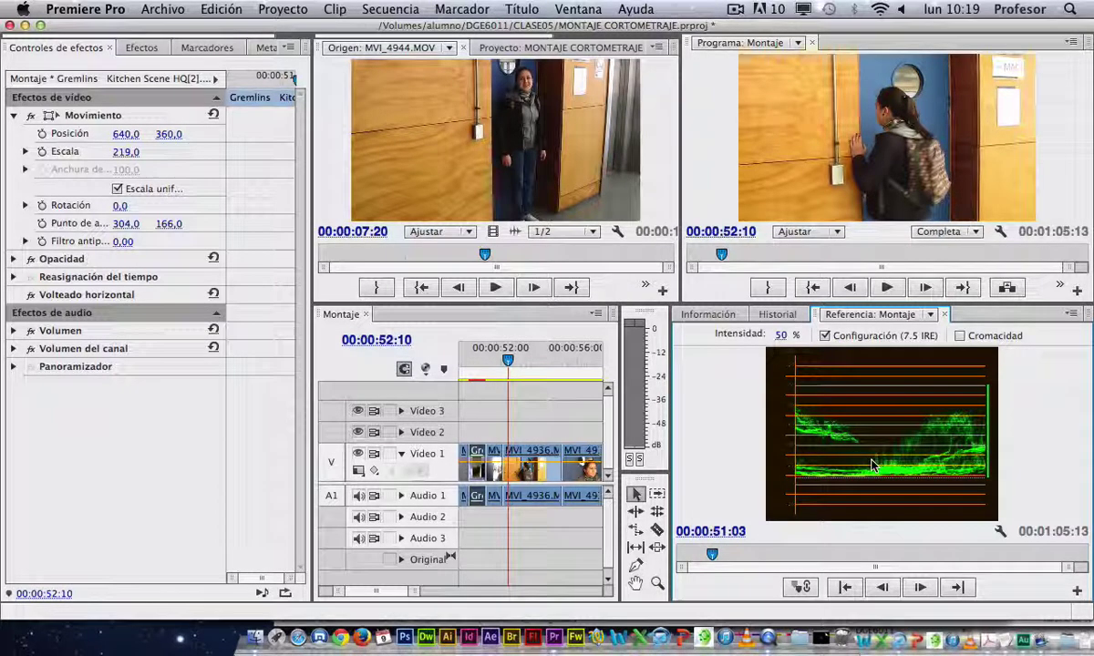
left_click_drag(771, 303, 840, 215)
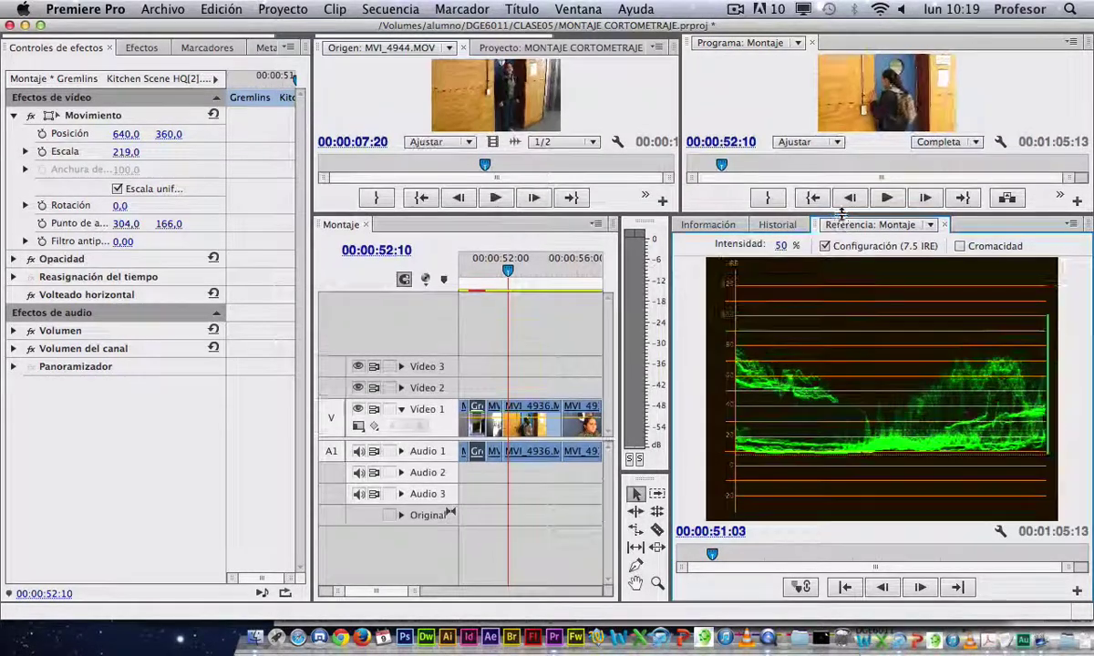
Step: Play the sequence from 00:00:53:20 and step the Program monitor back to the close-up at 00:00:55:18, leaving the Reference monitor in place
mouse_move(721, 165)
left_mouse_down()
mouse_move(690, 165)
mouse_move(729, 167)
left_mouse_up()
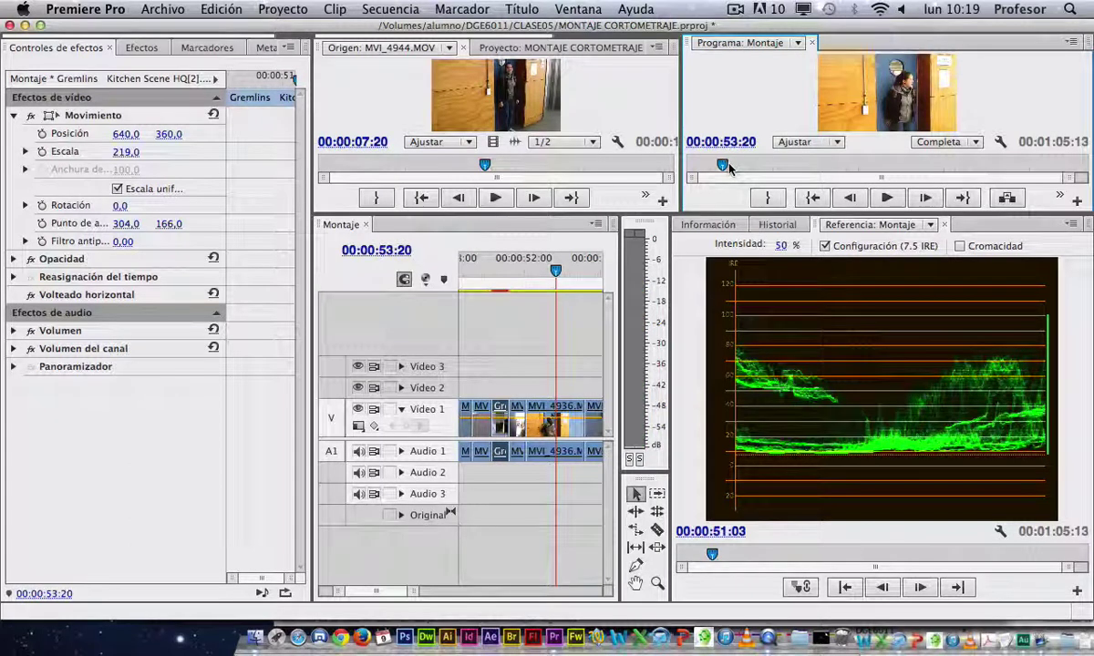
key("space")
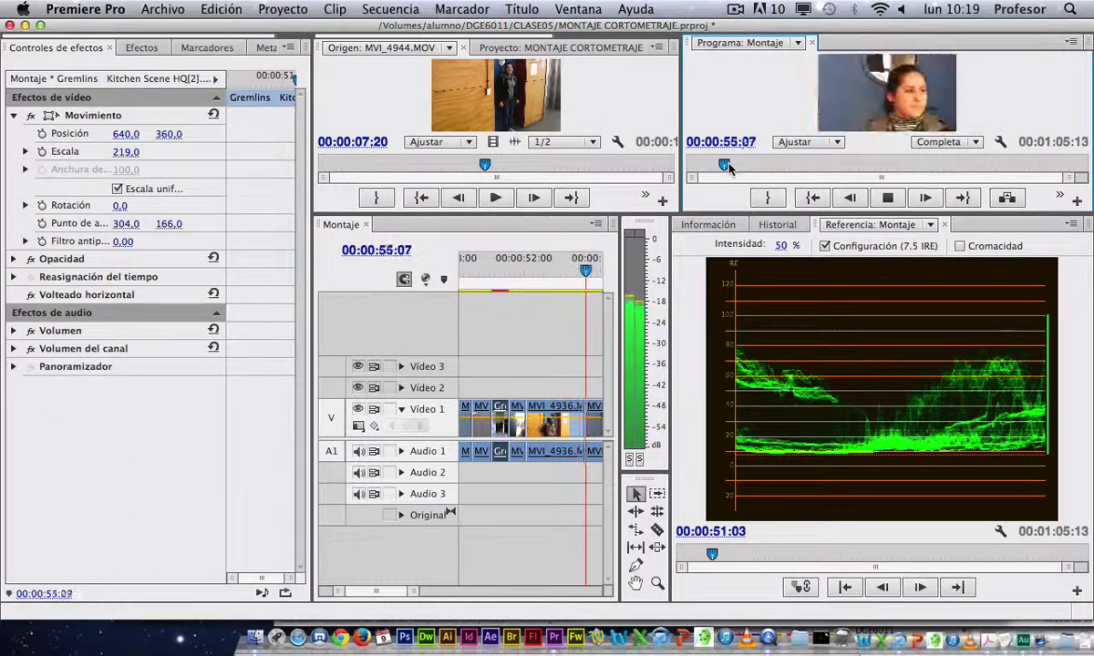
key("space")
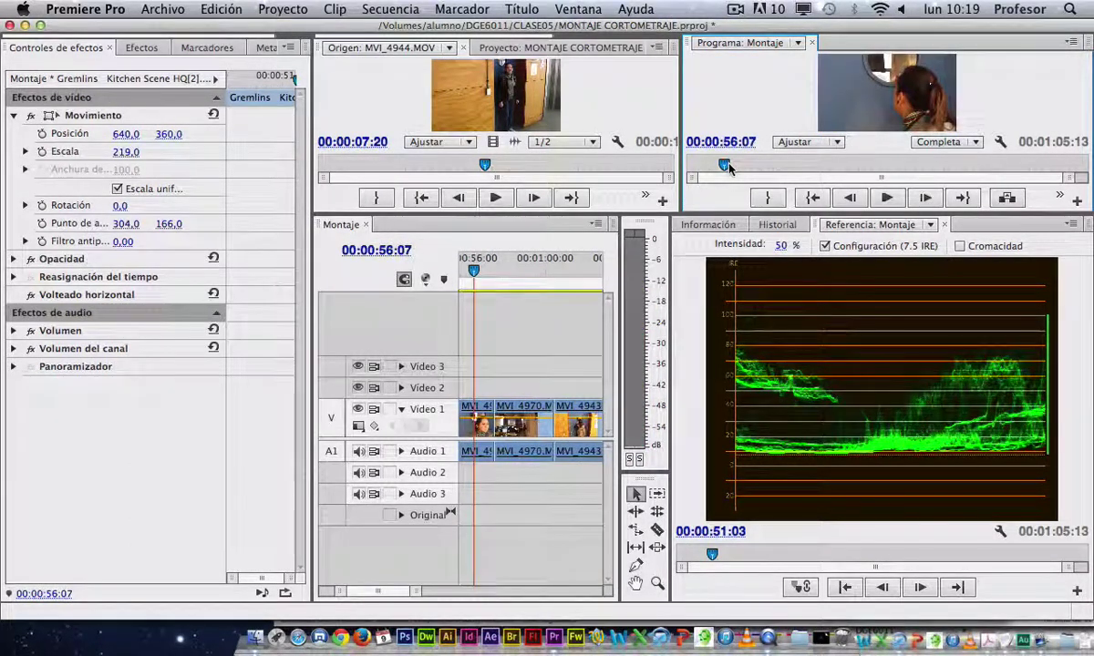
key("Left")
key("Left")
key("Left")
key("Left")
key("Left")
key("Left")
key("Left")
key("Left")
key("Left")
key("Left")
key("Left")
key("Left")
key("Left")
key("Left")
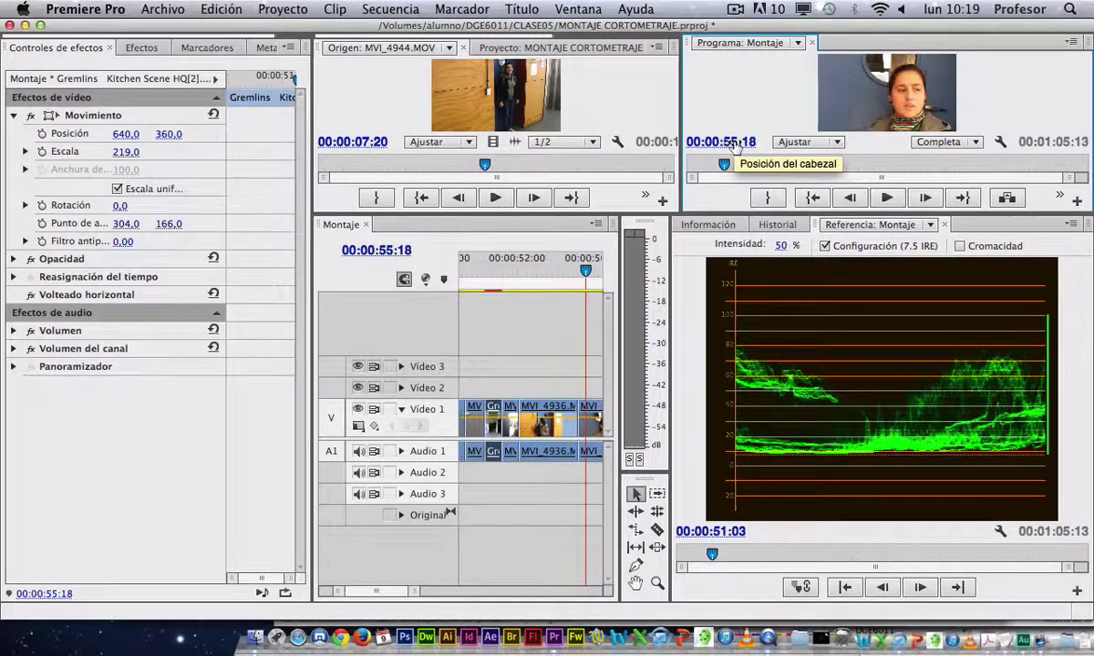
Step: Link the Reference monitor to the Program monitor again and scrub the timeline to 00:00:55:29 and back to 00:00:53:27
left_click(801, 587)
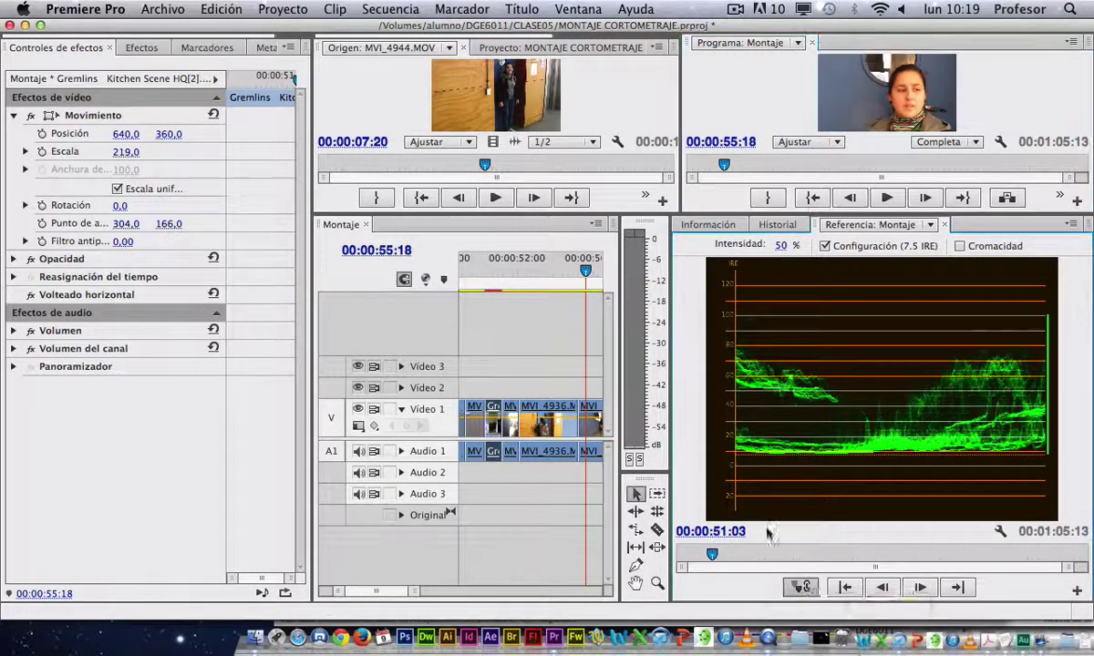
left_click_drag(587, 279, 587, 280)
left_click_drag(589, 281, 593, 274)
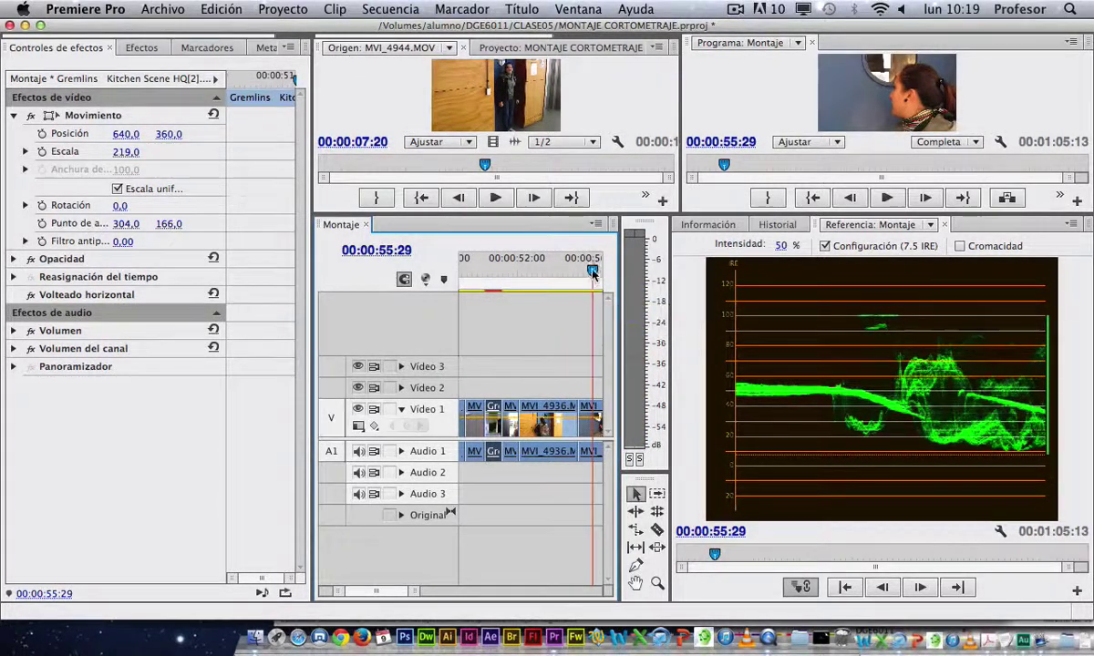
left_click_drag(592, 274, 551, 273)
Step: Move the playhead to the building shot at 00:00:11:11 and turn the waveform's Cromacidad display on and off again
key("equal")
key("equal")
key("equal")
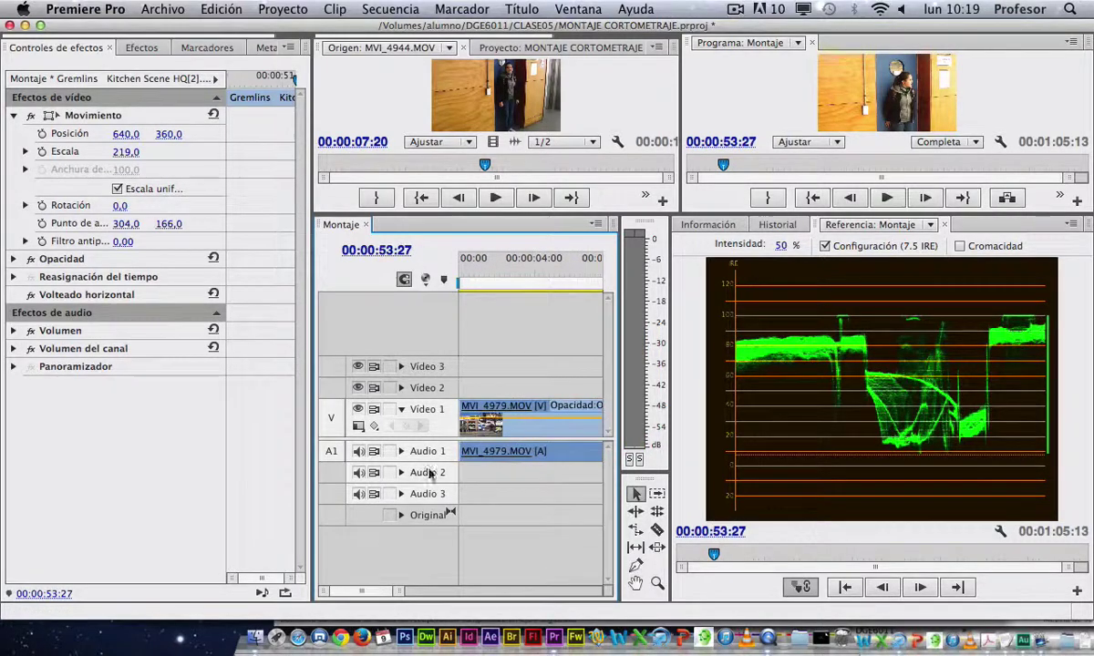
left_click_drag(467, 273, 574, 280)
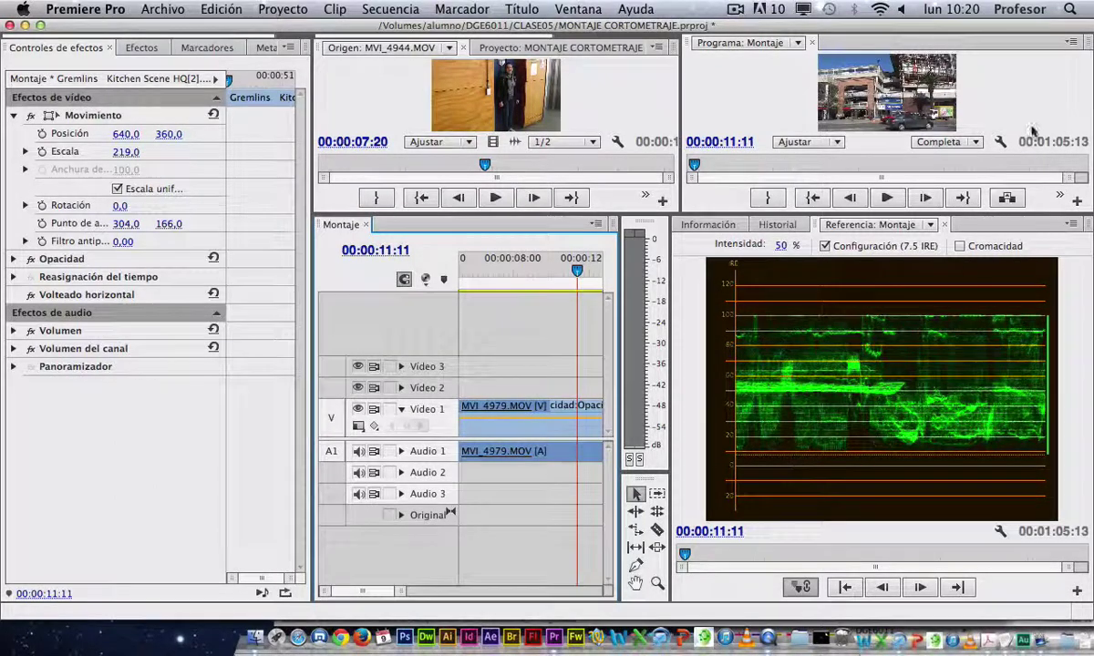
left_click(959, 246)
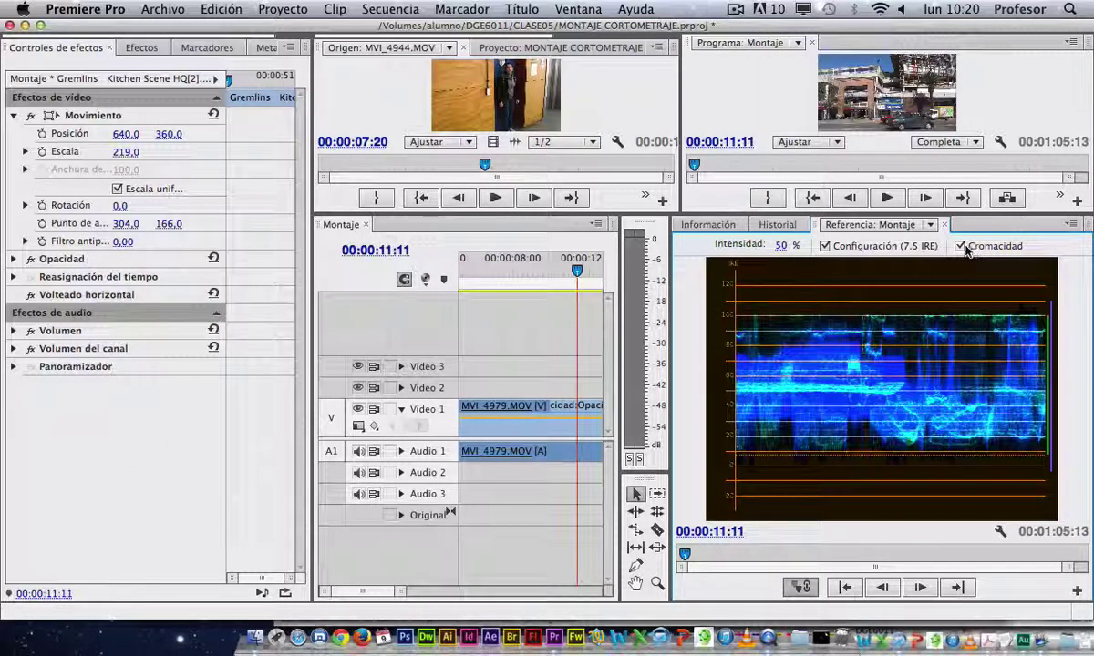
left_click(968, 250)
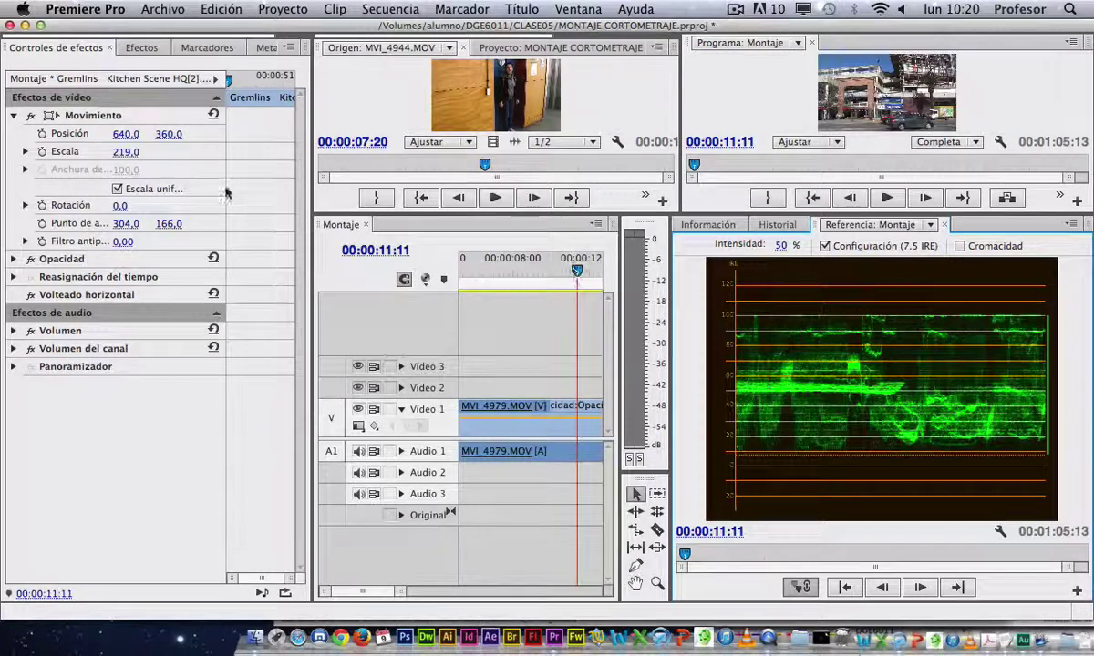
Step: Search the effects for "rápida" and select Corrección de color rápida among the video effects
left_click(141, 47)
left_click(115, 64)
type("r")
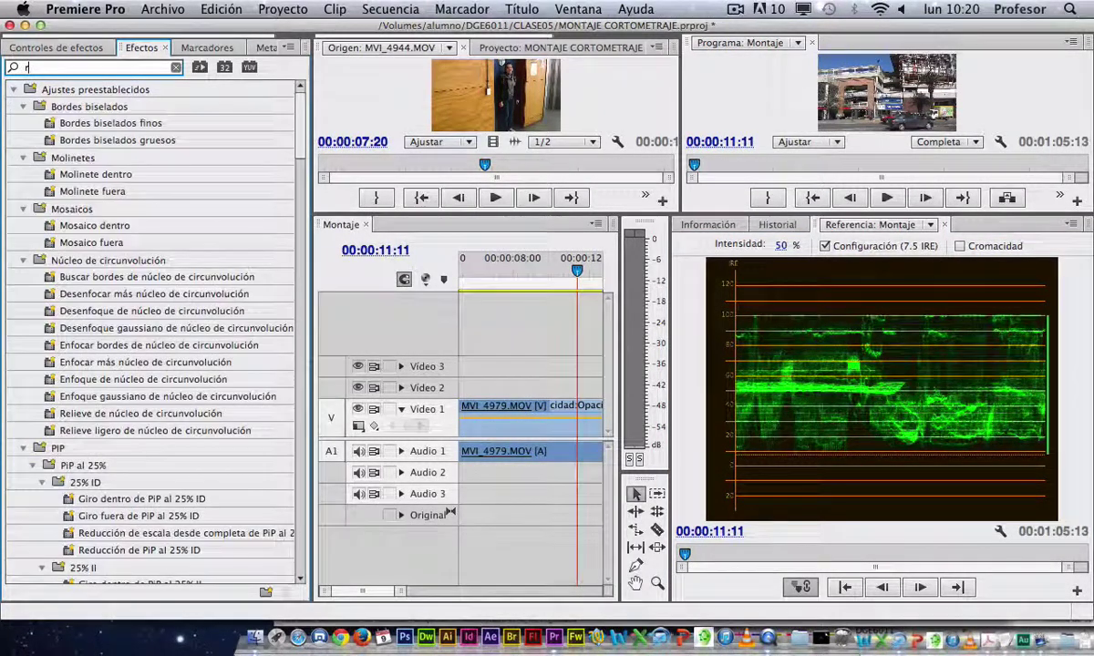
type("á")
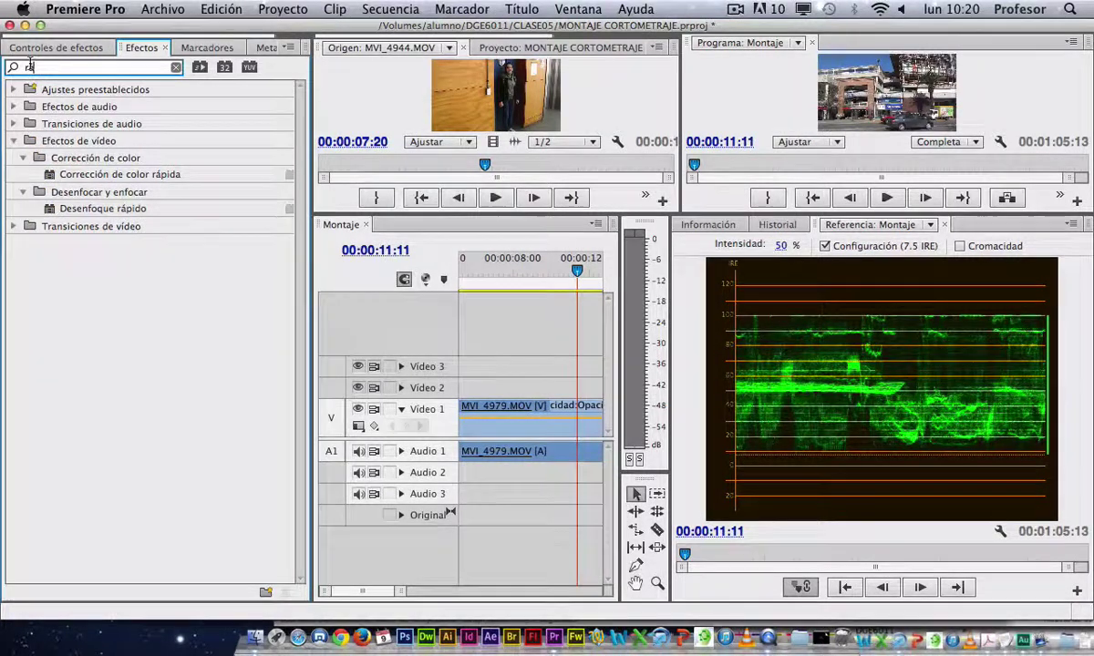
type("pida")
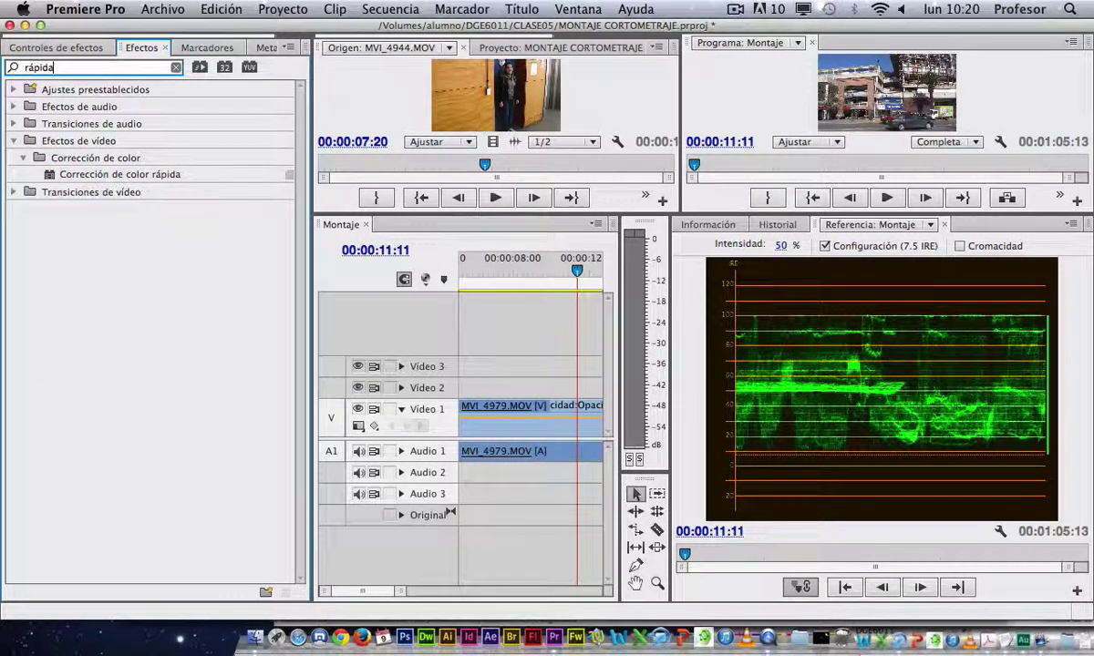
left_click(101, 181)
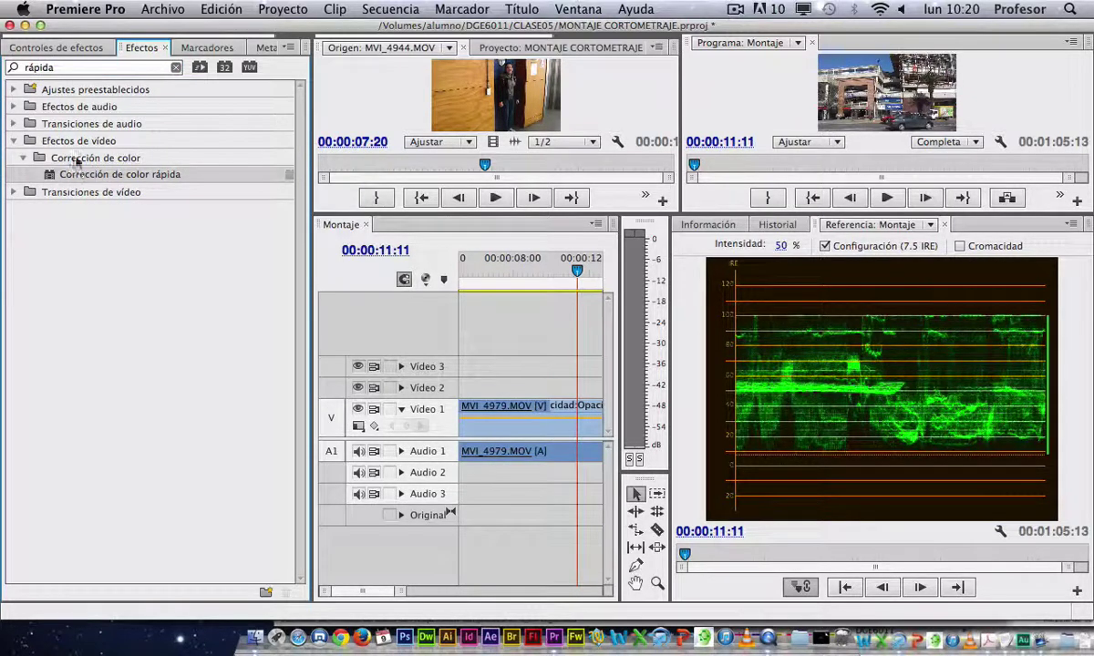
Step: Clear the effects search and apply Corrección de color rápida from Efectos de vídeo > Corrección de color to the building clip MVI_4979.MOV
left_click_drag(73, 71, 10, 70)
key("BackSpace")
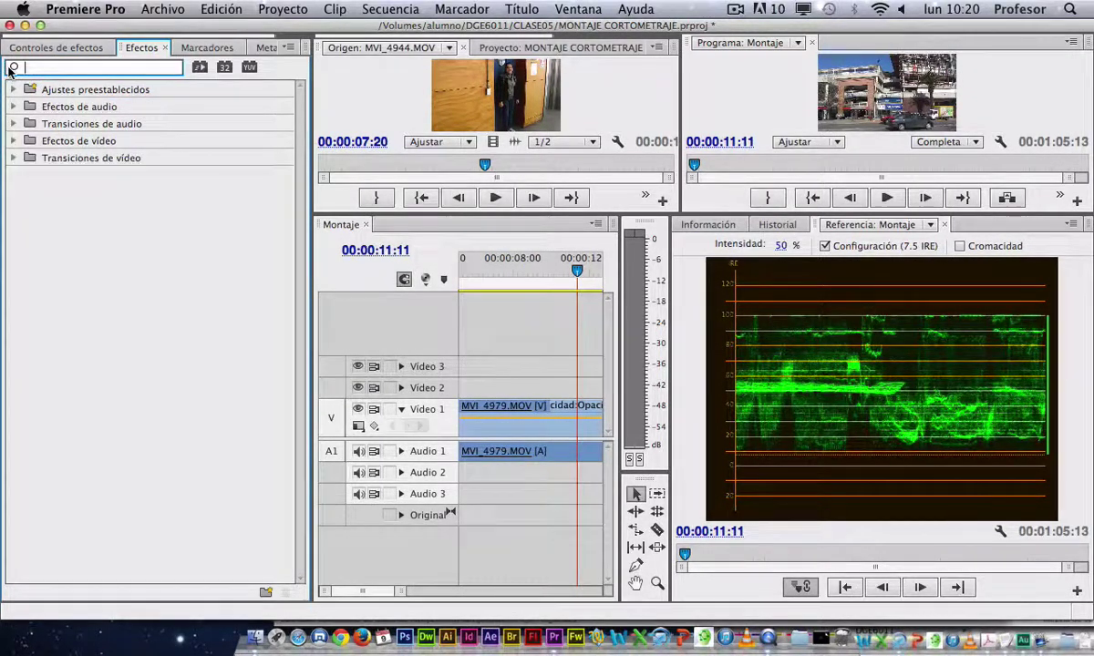
left_click(14, 141)
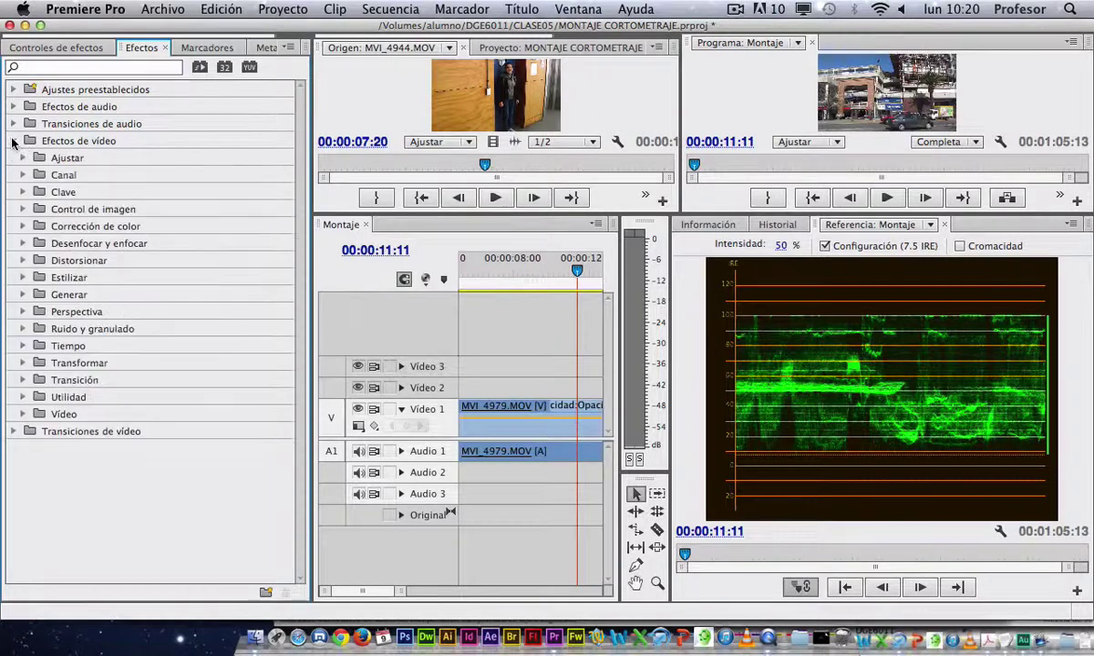
left_click(22, 226)
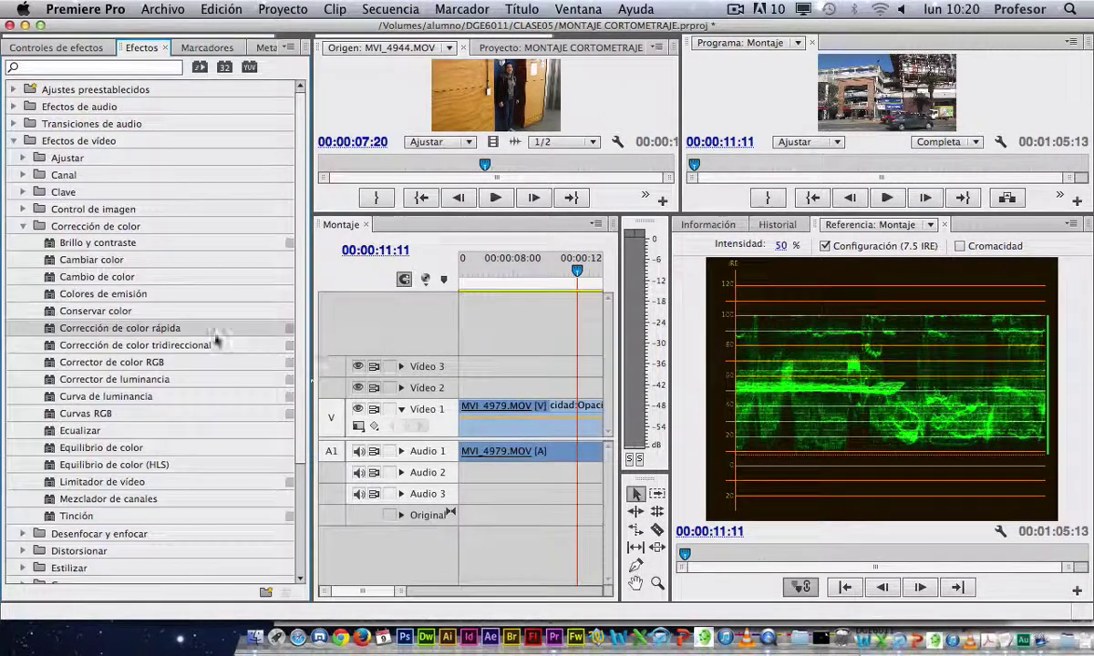
left_click_drag(108, 332, 526, 410)
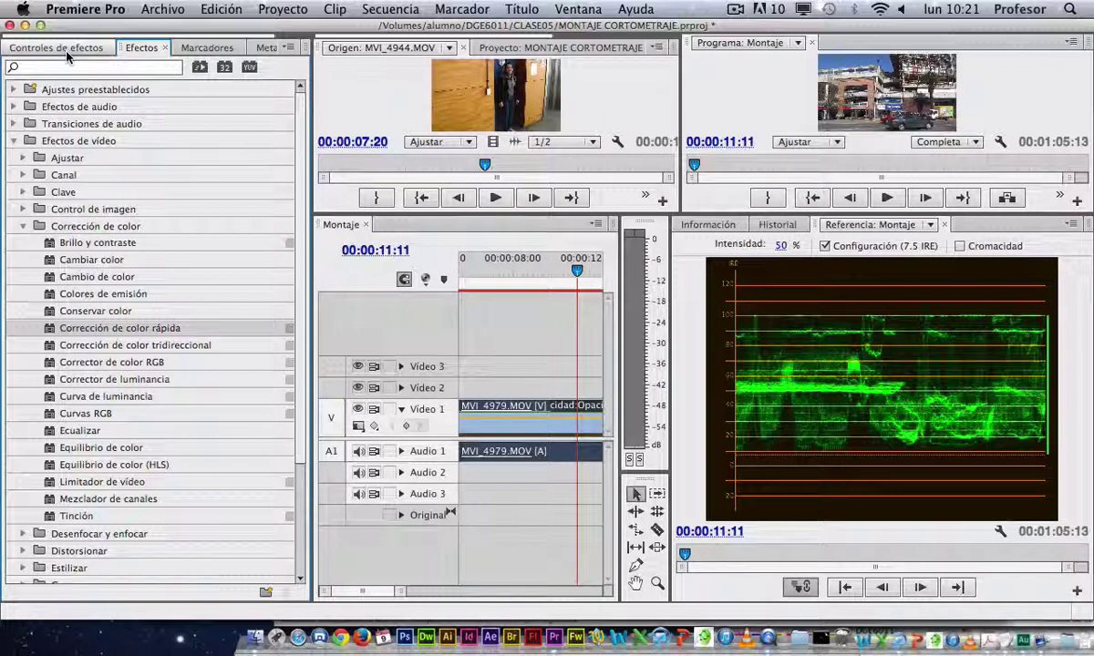
Step: Show the building clip's Corrección de color rápida controls with more width and move the playhead to 00:00:05:18
left_click(31, 51)
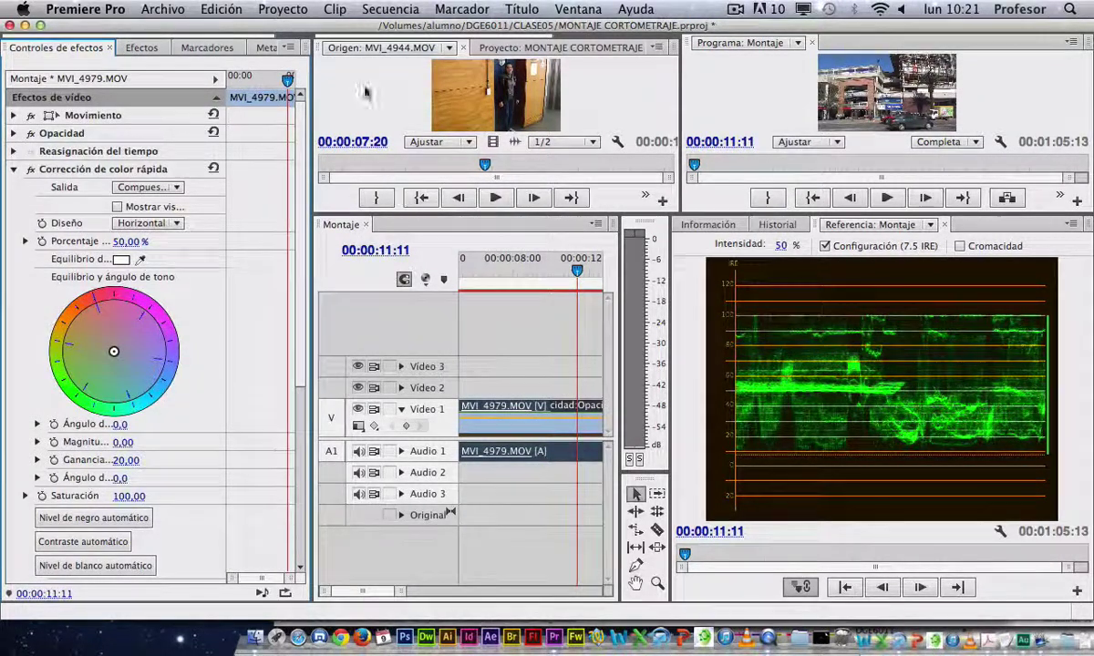
left_click_drag(312, 225, 354, 219)
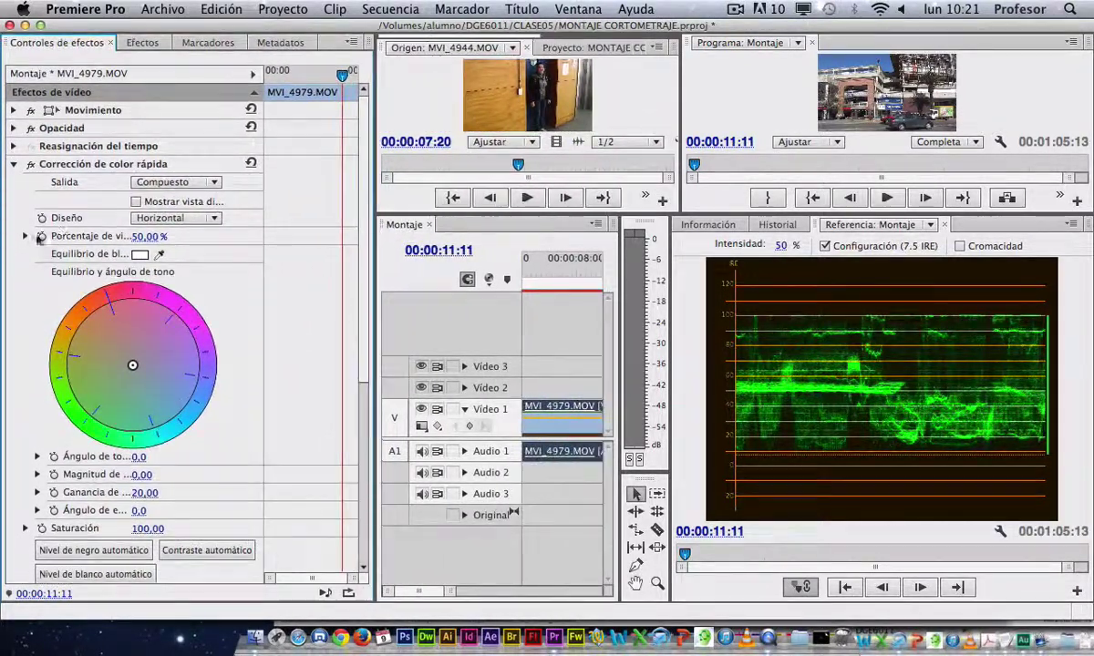
left_click(14, 164)
left_click(13, 164)
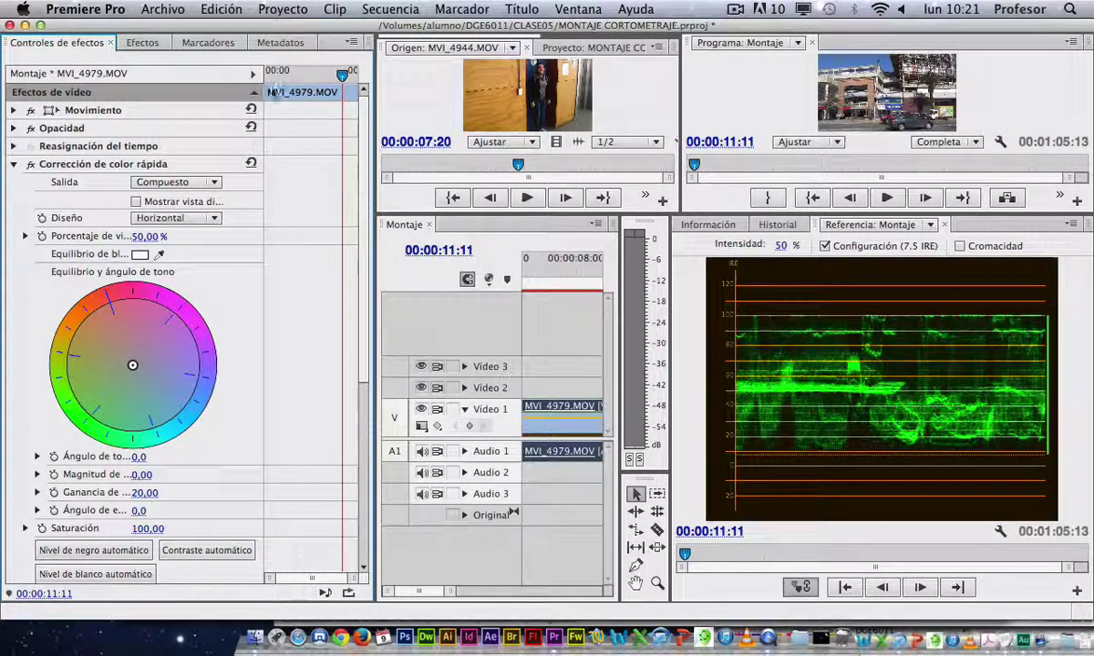
left_click_drag(342, 78, 303, 80)
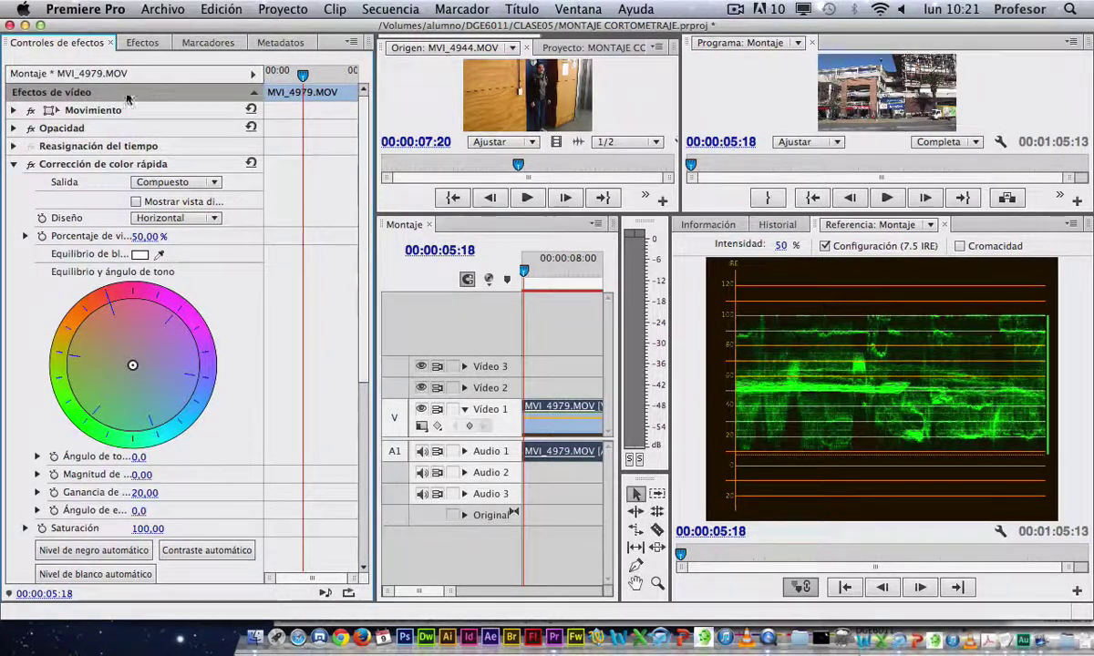
Step: Hide the timeline view beside the effect controls and narrow their area to give the sequence more room
left_click(252, 73)
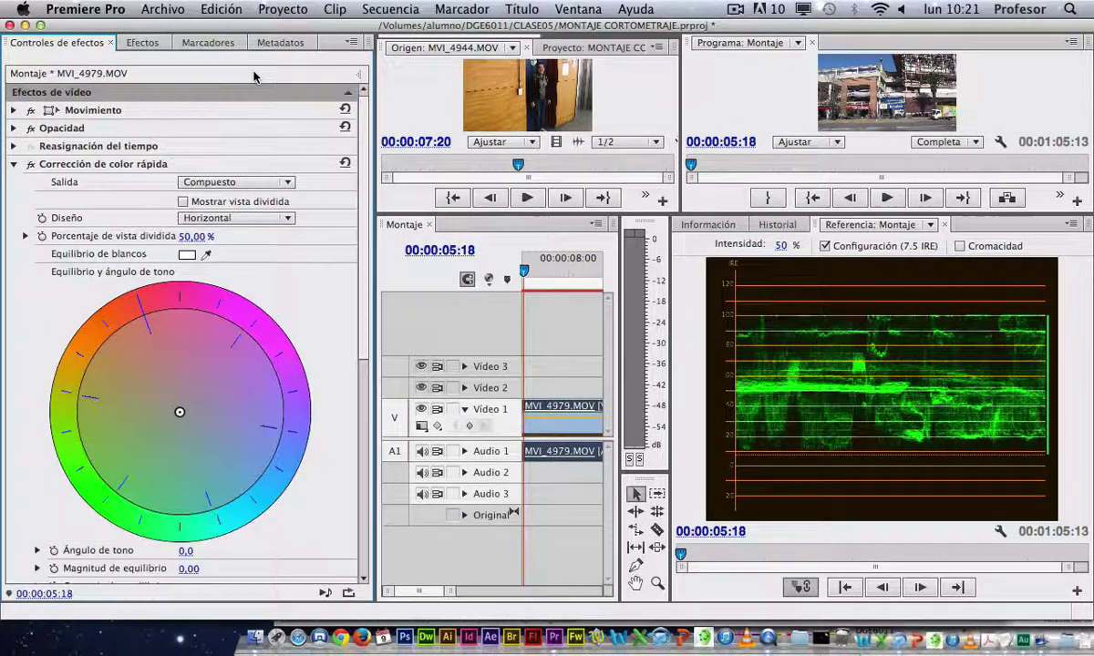
left_click(359, 78)
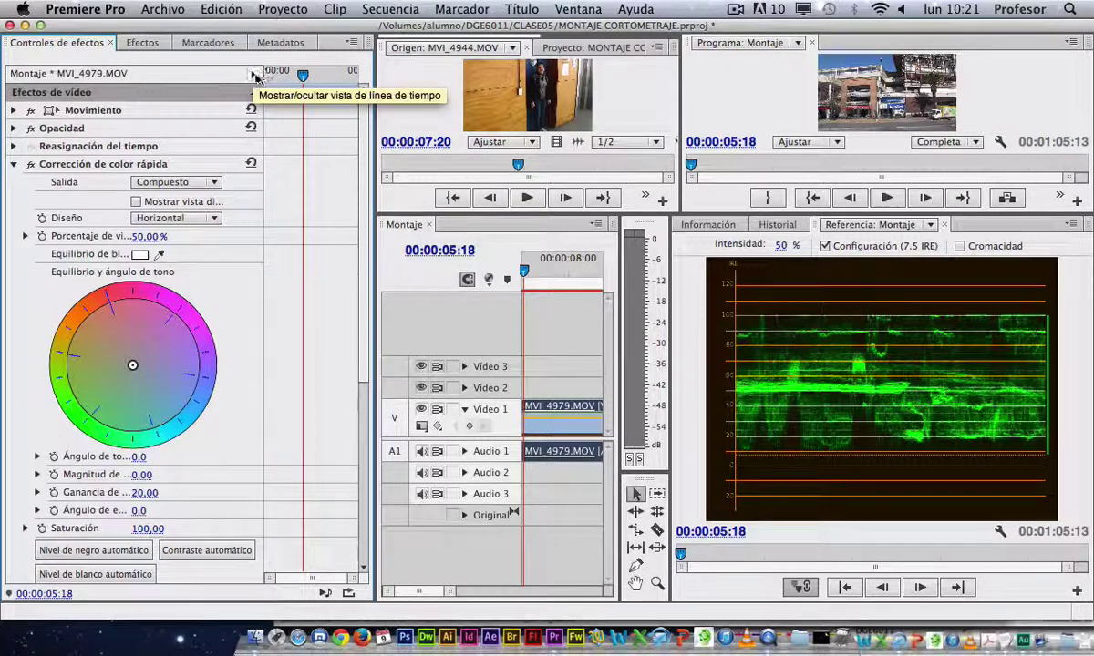
left_click(254, 75)
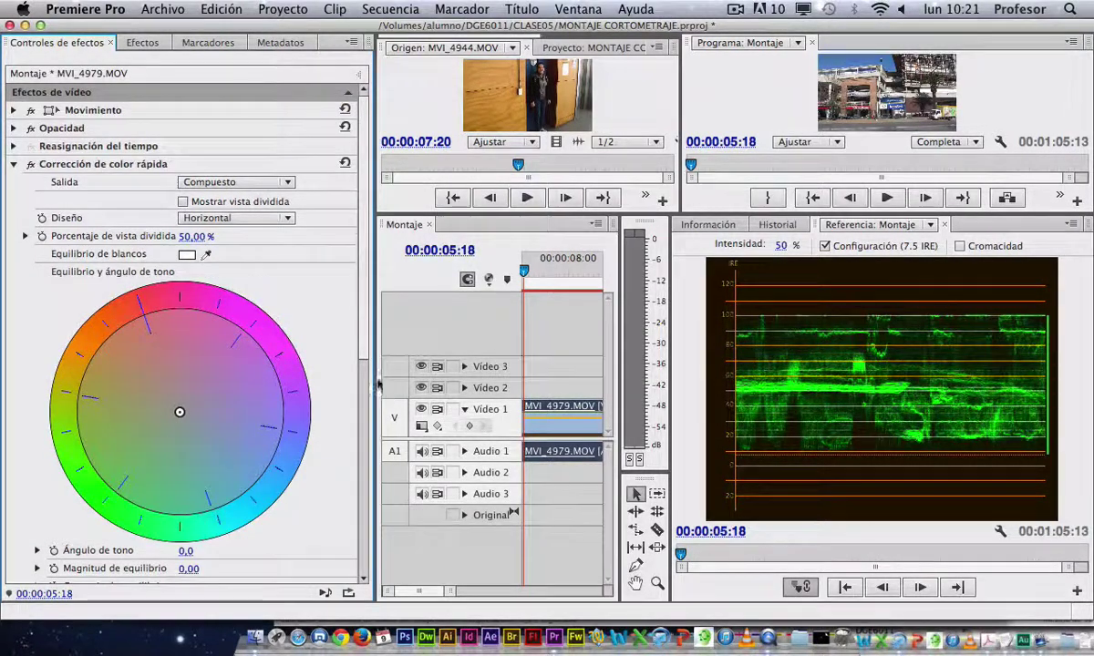
left_click_drag(373, 321, 282, 323)
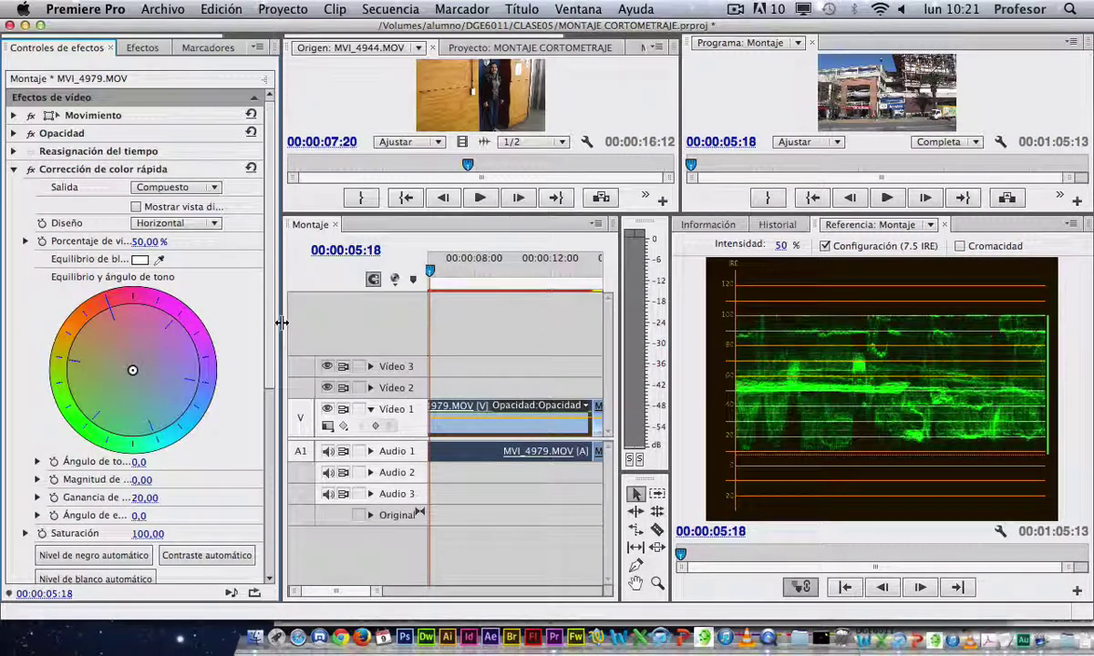
Step: Look through the Corrección de color rápida settings and enlarge the Source and Program monitors
scroll(271, 362, "down", 1)
scroll(270, 362, "down", 4)
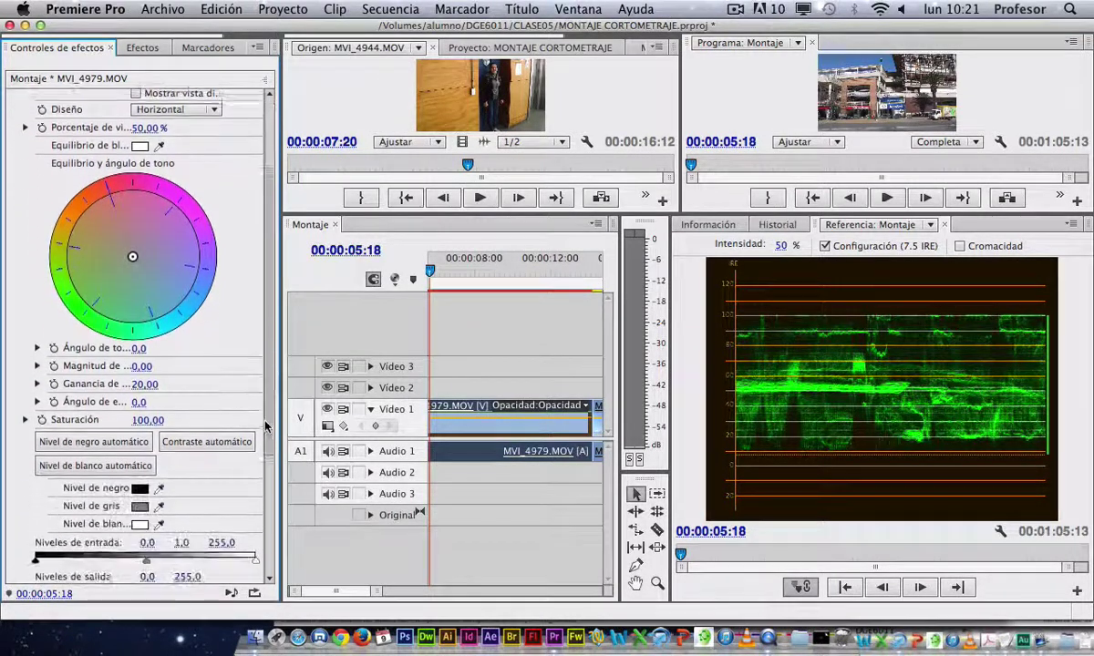
scroll(271, 362, "up", 4)
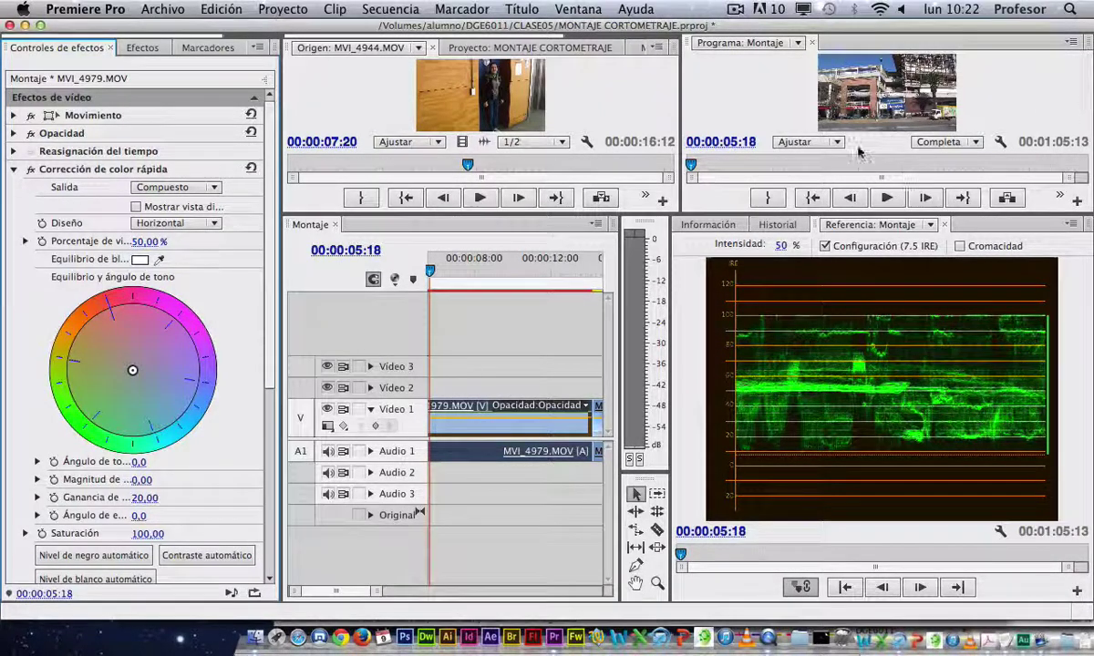
left_click_drag(778, 214, 666, 326)
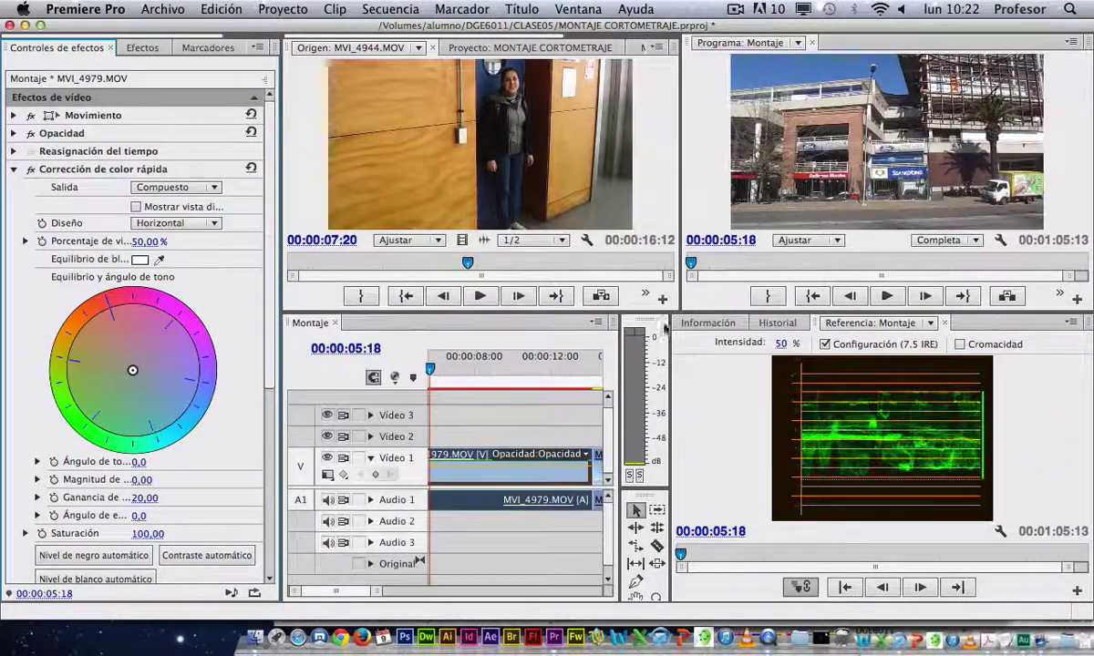
Step: Try blue and magenta casts with the balance wheel at magnitude 100, varying gain between 1 and 100, and reset the effect
left_click_drag(133, 374, 203, 426)
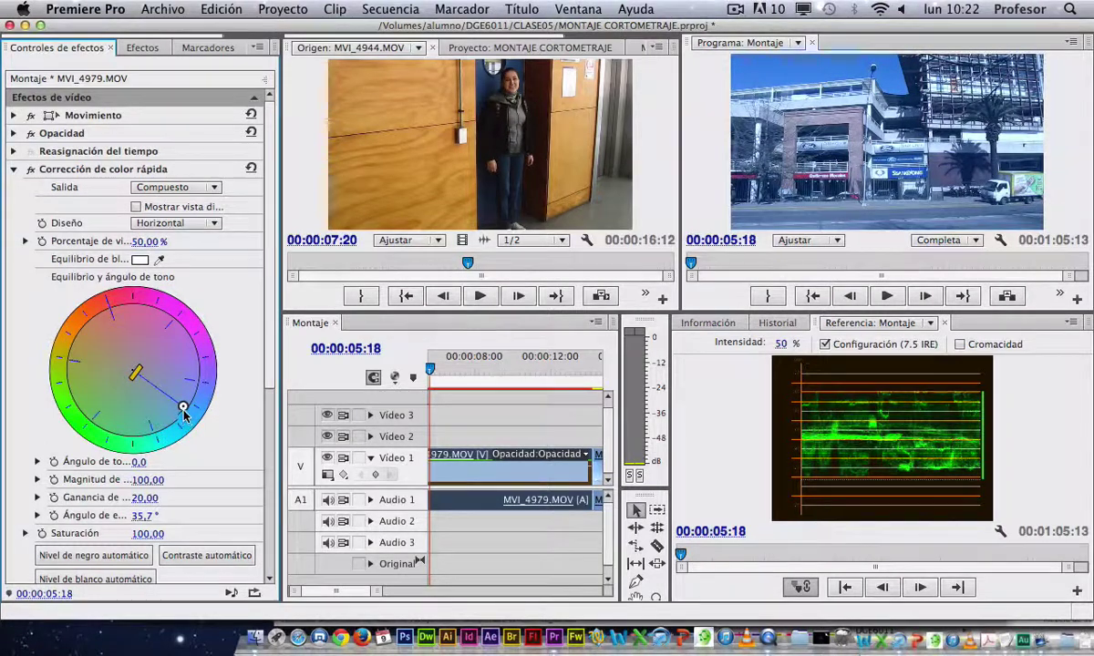
left_click_drag(183, 412, 144, 310)
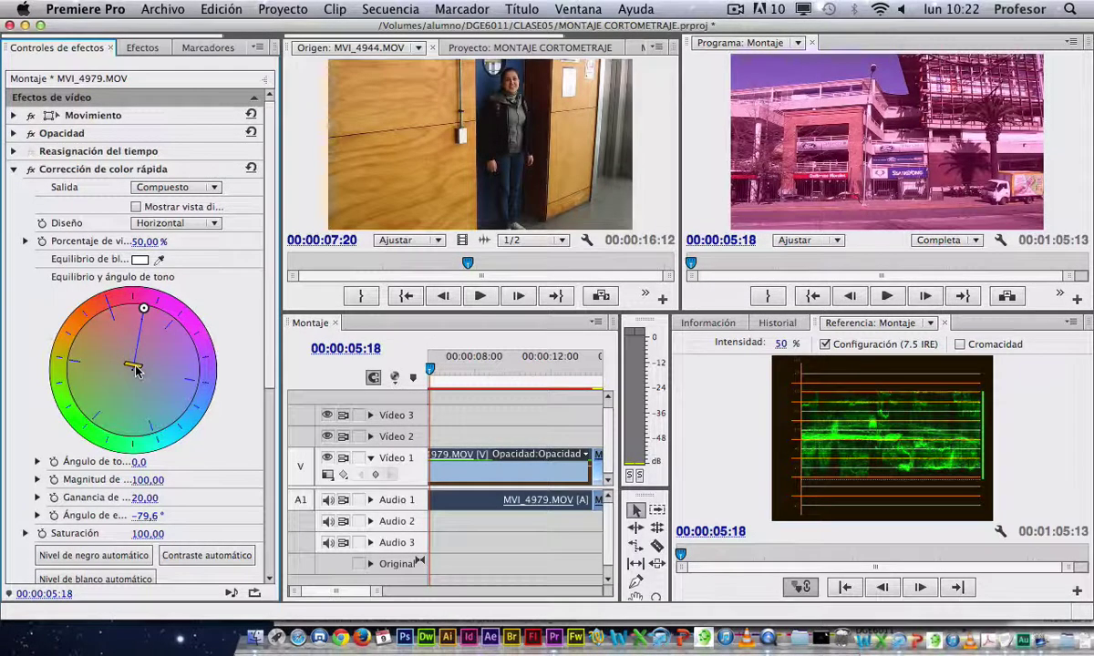
left_click_drag(136, 371, 157, 317)
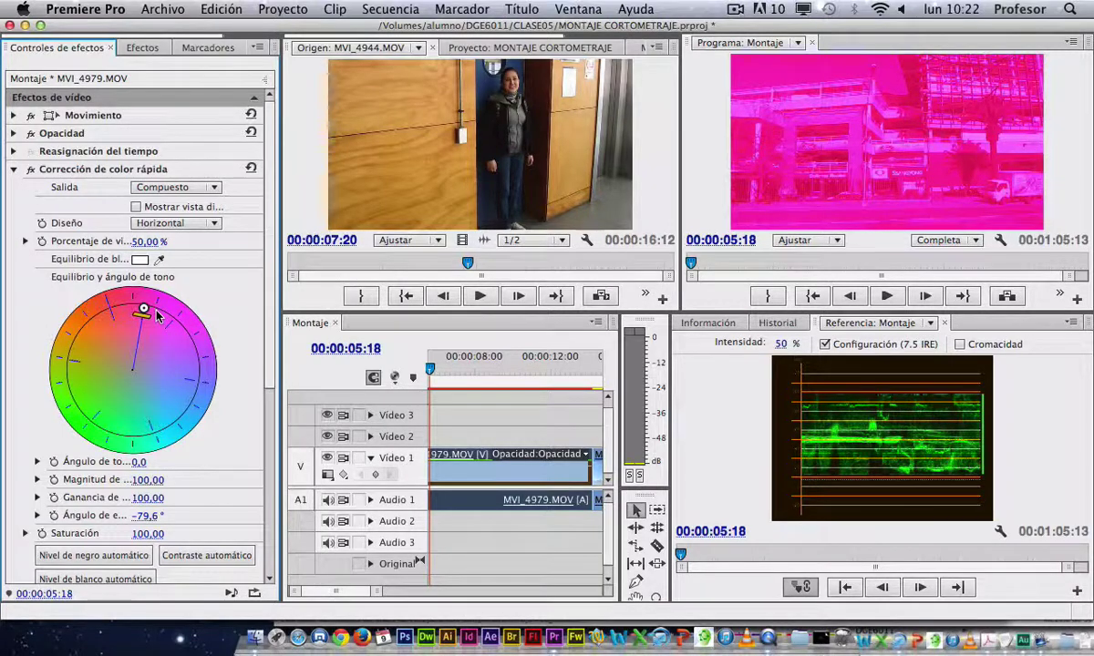
left_click_drag(157, 314, 149, 310)
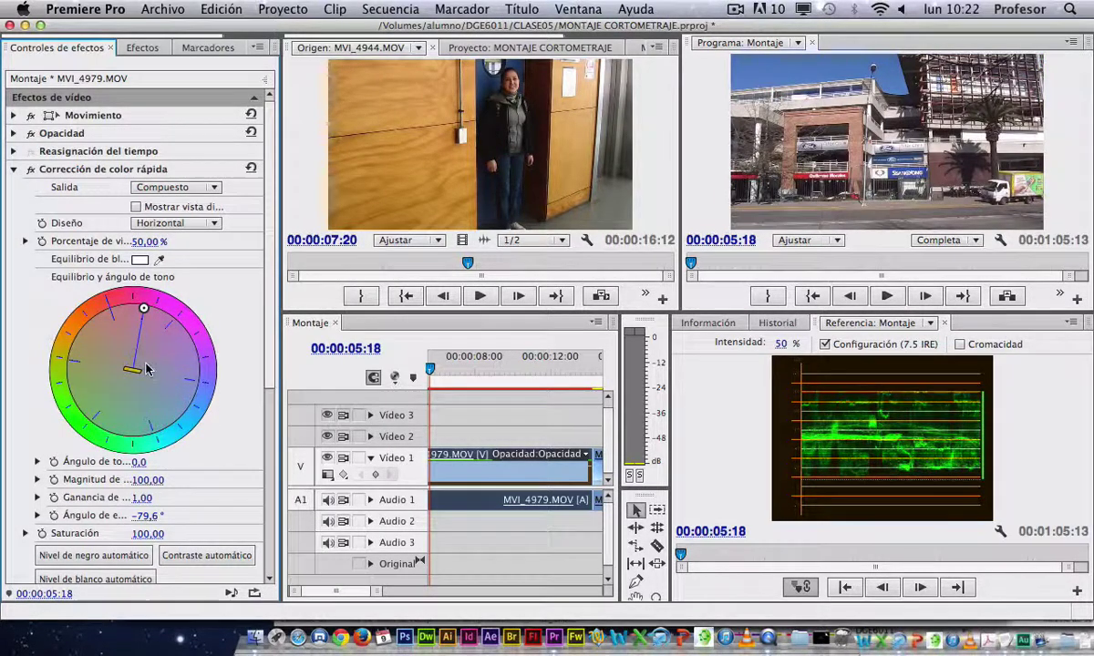
mouse_move(133, 369)
left_mouse_down()
mouse_move(123, 349)
mouse_move(135, 373)
mouse_move(139, 365)
left_mouse_up()
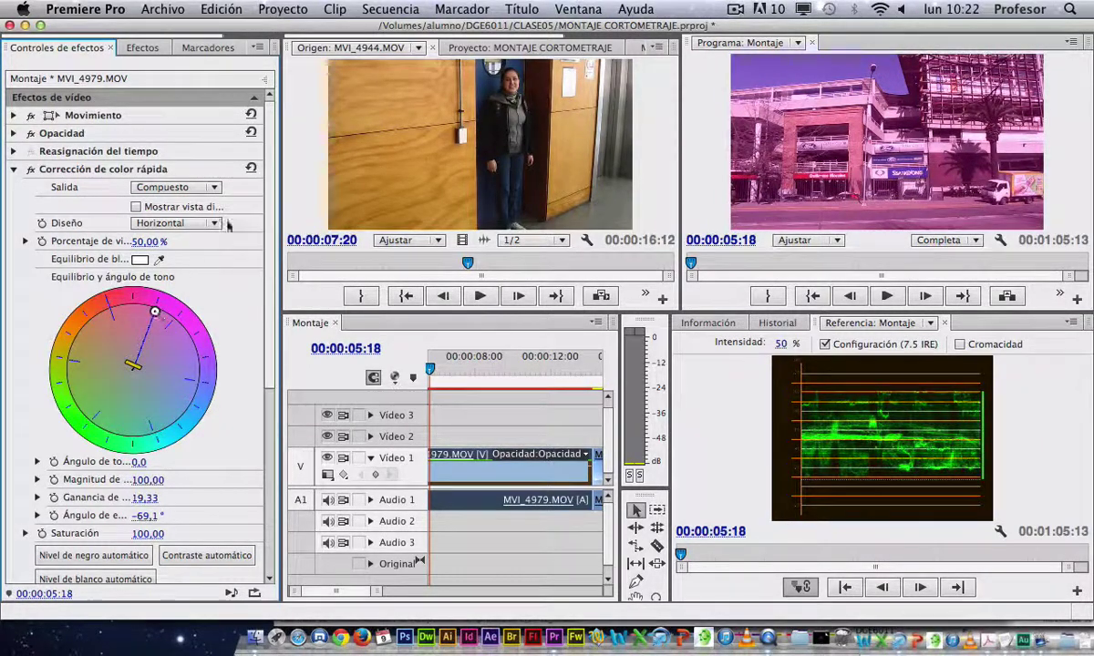
left_click(65, 170)
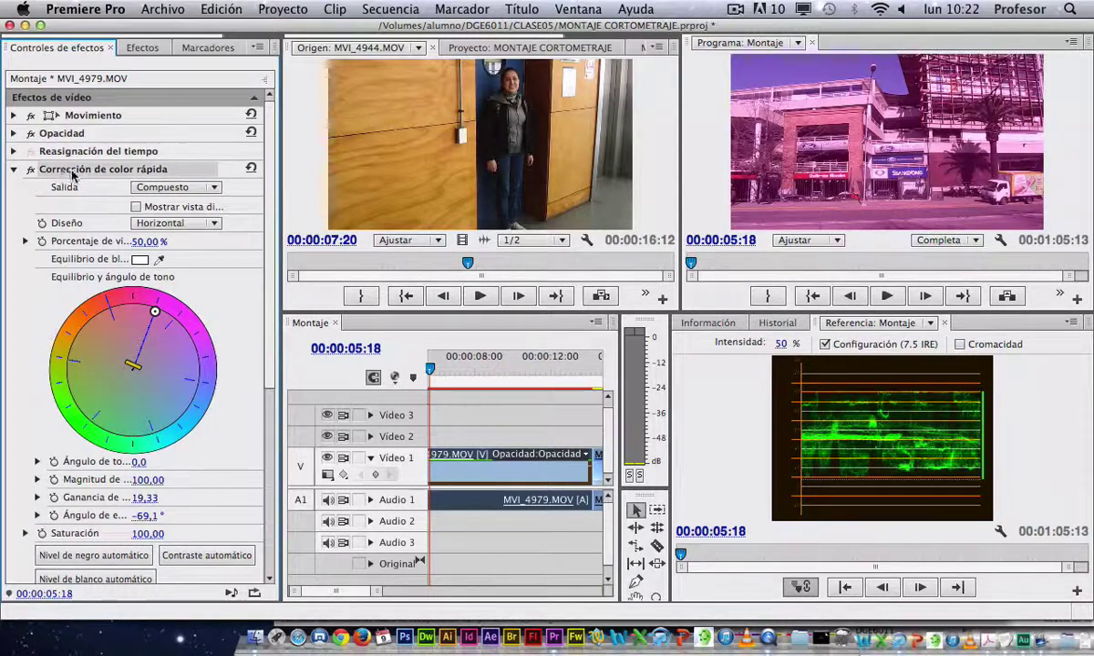
left_click(253, 170)
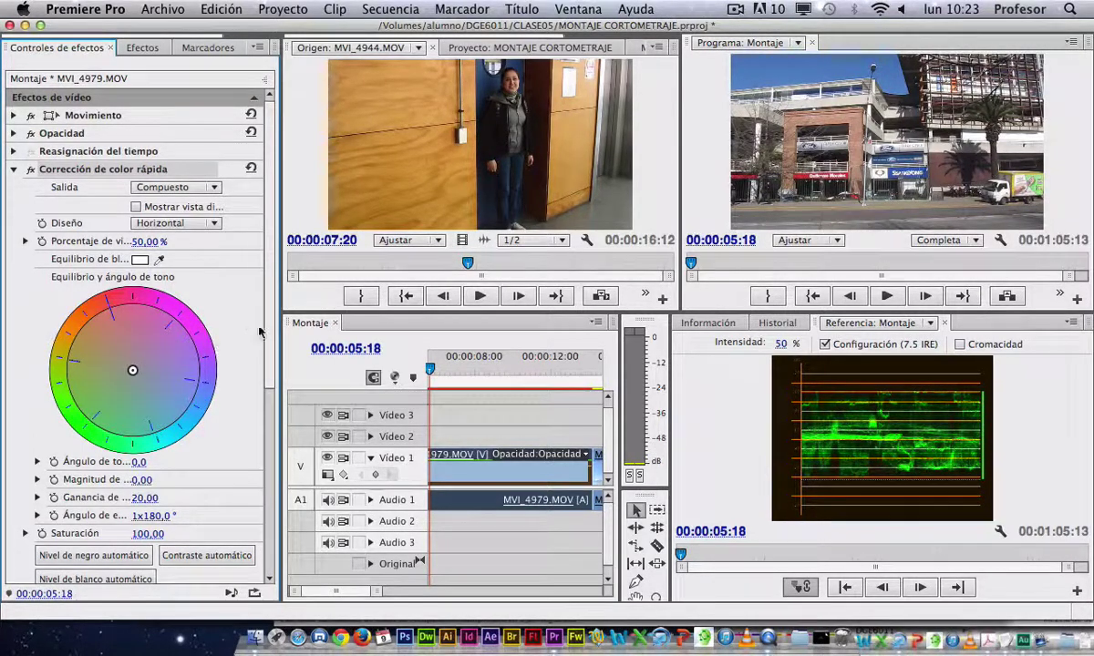
Step: Try darkening the building shot with an input black level of about 81 and return the level to 0
scroll(269, 356, "down", 2)
scroll(269, 356, "down", 10)
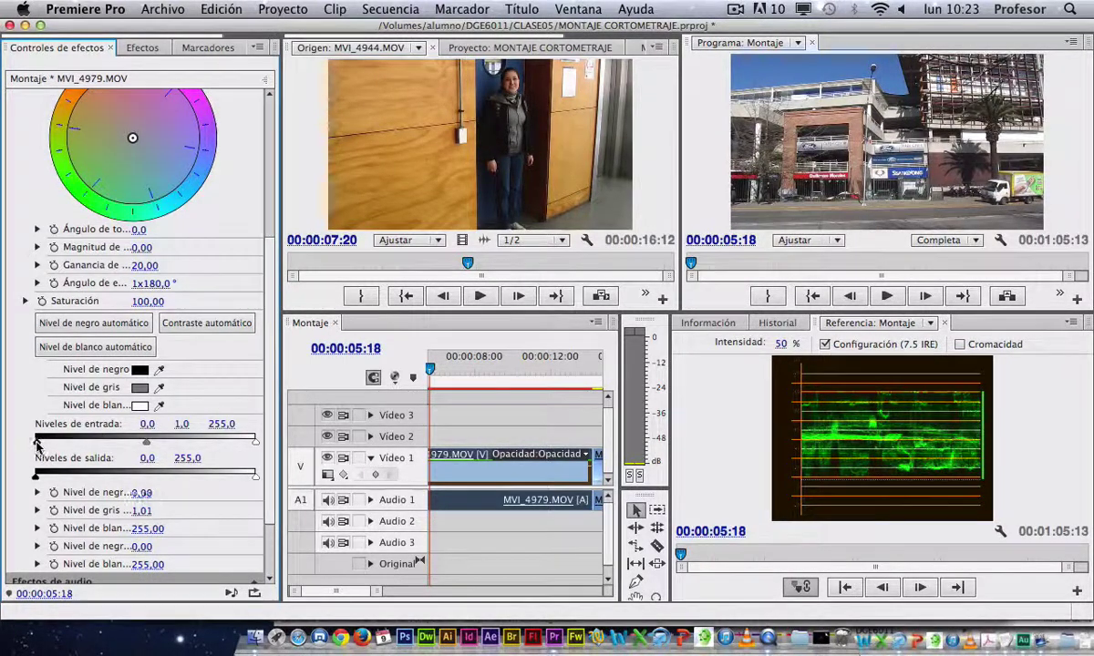
left_click_drag(37, 442, 104, 443)
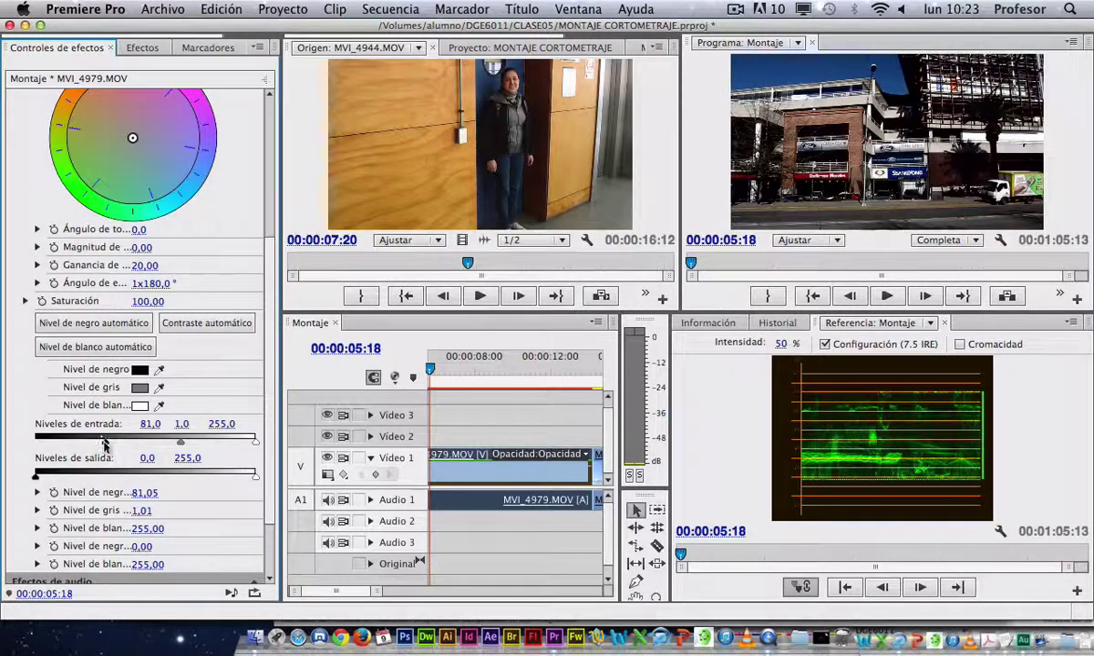
left_click_drag(105, 444, 33, 441)
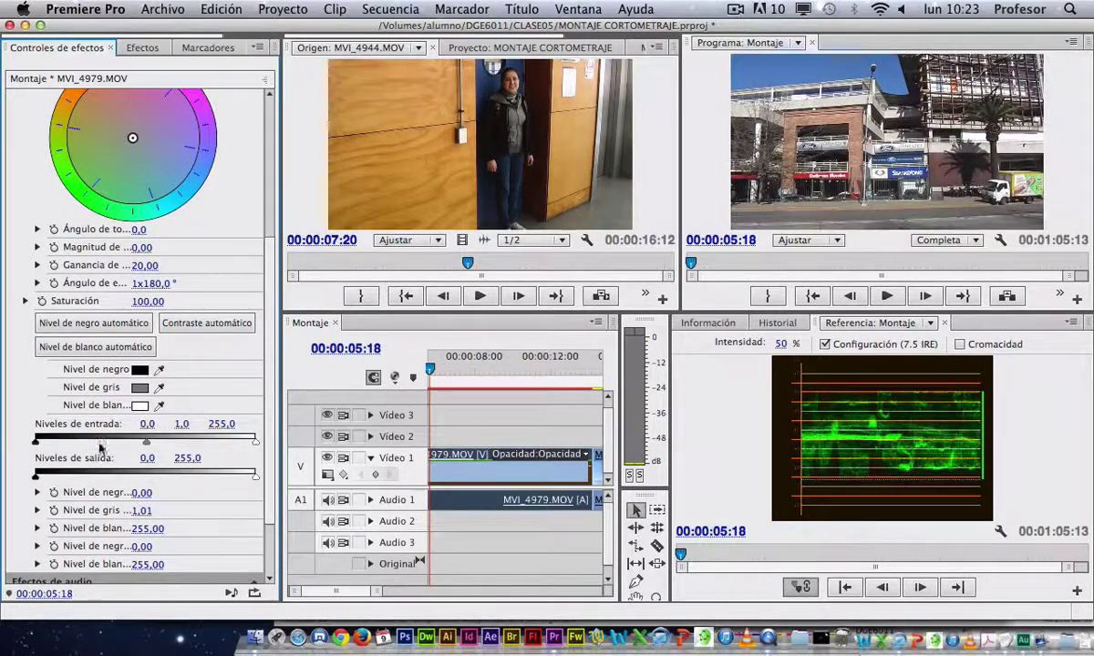
Step: Test an input gray level of 1,76 to brighten the midtones and bring it back down to 0,97
mouse_move(253, 444)
left_mouse_down()
mouse_move(133, 446)
mouse_move(269, 447)
left_mouse_up()
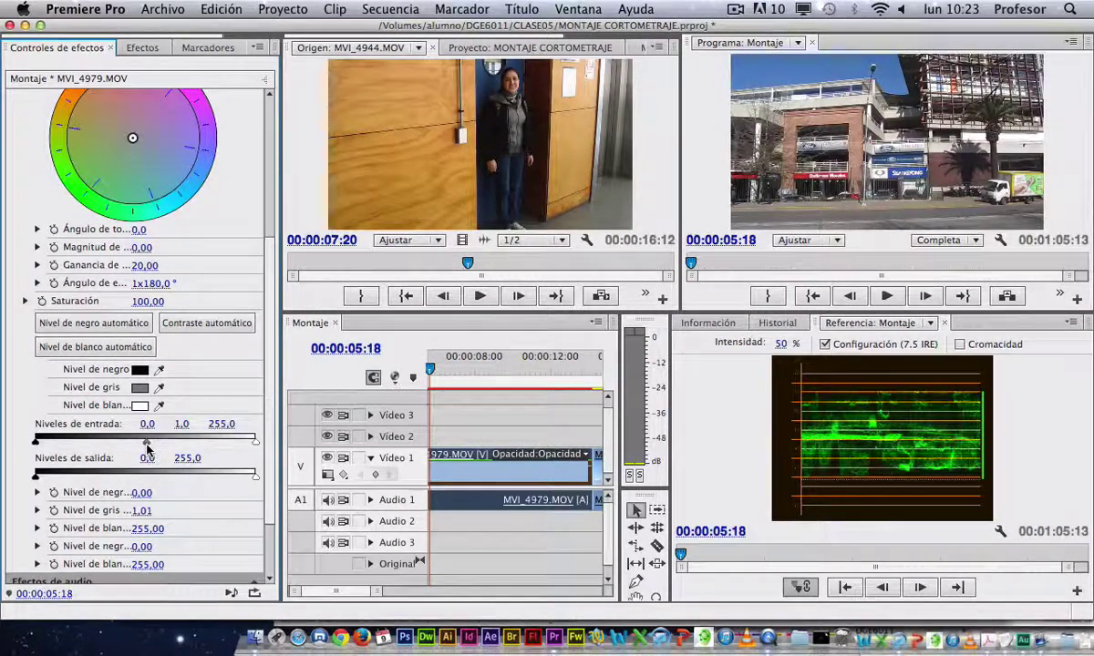
mouse_move(147, 446)
left_mouse_down()
mouse_move(123, 446)
mouse_move(167, 447)
left_mouse_up()
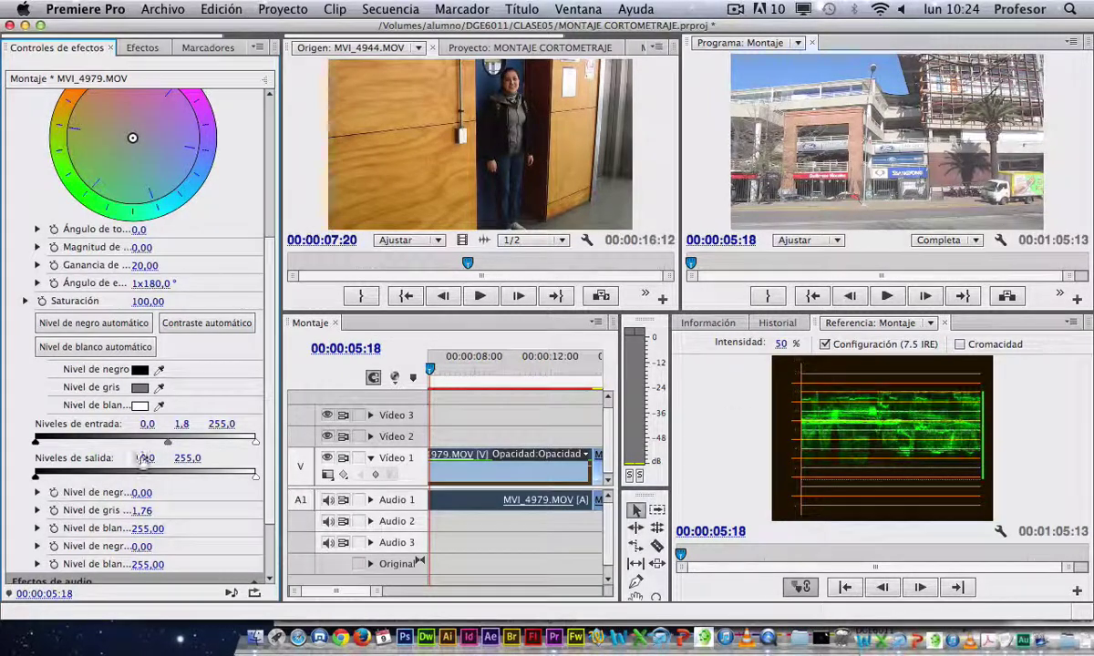
left_click_drag(168, 442, 146, 449)
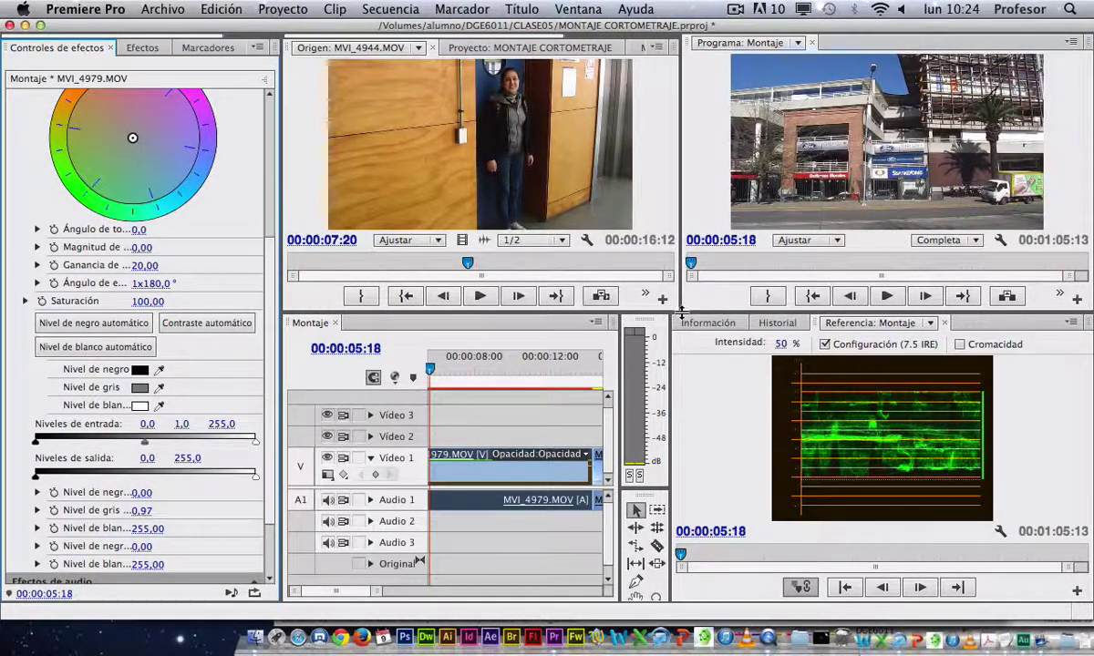
Step: Enlarge the Source and Program monitors further and zoom the timeline out to show the whole Montaje sequence
left_click_drag(681, 311, 668, 370)
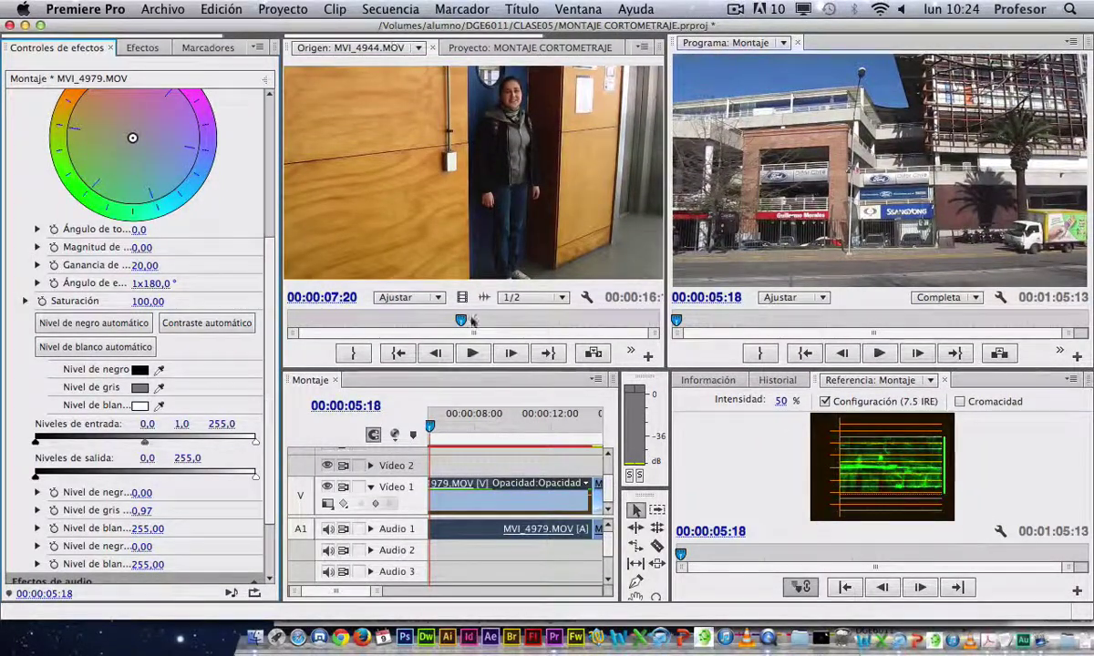
left_click_drag(267, 235, 269, 123)
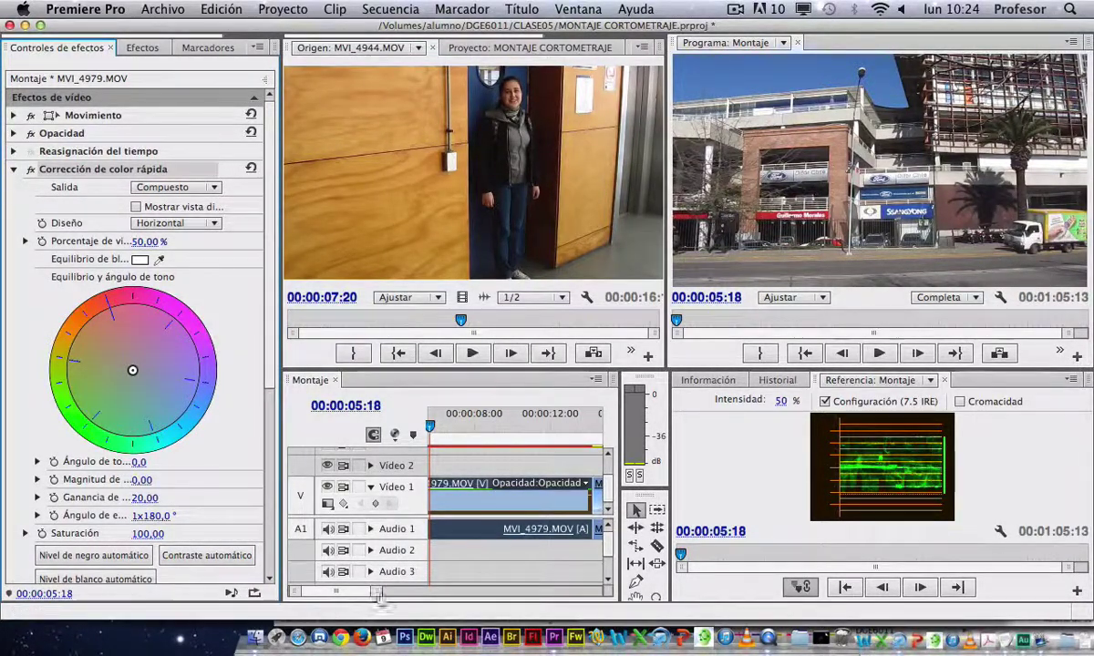
left_click_drag(369, 591, 501, 591)
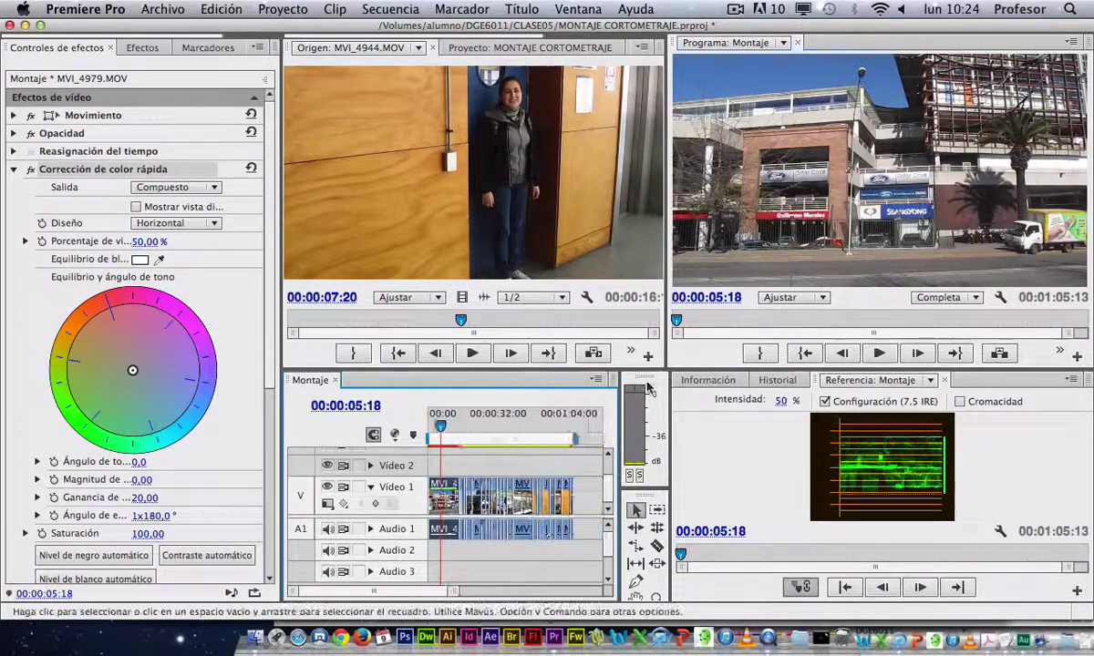
Step: Try sampling the white balance from the desk in the classroom shot at 00:00:58:13 with MVI_4979.MOV's Corrección de color rápida effect
left_click(558, 426)
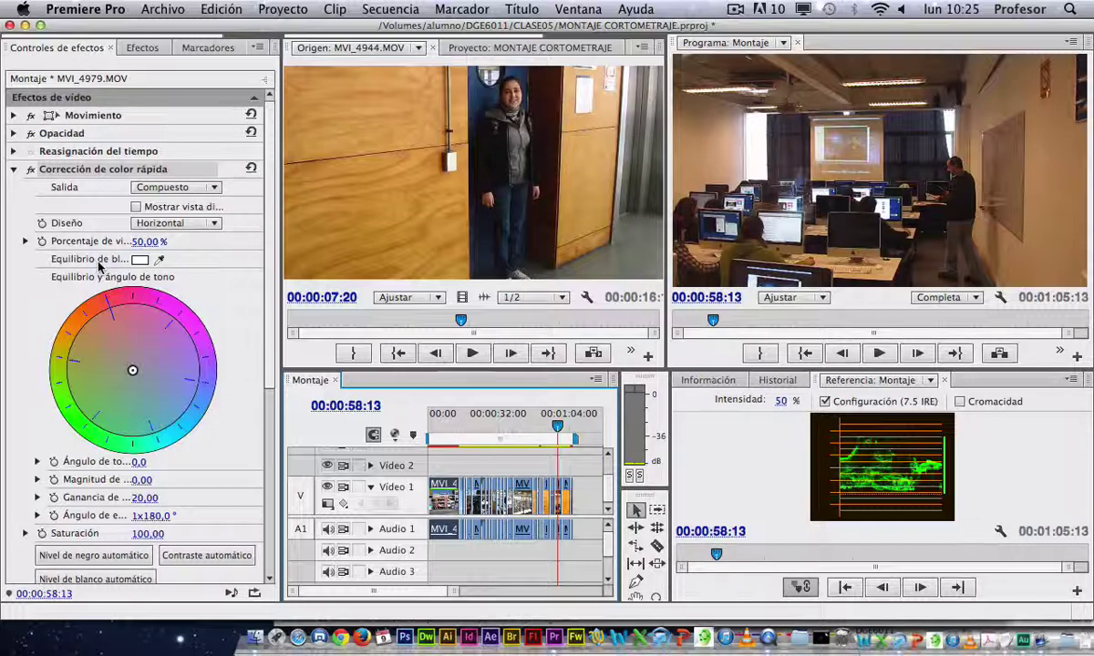
left_click(163, 257)
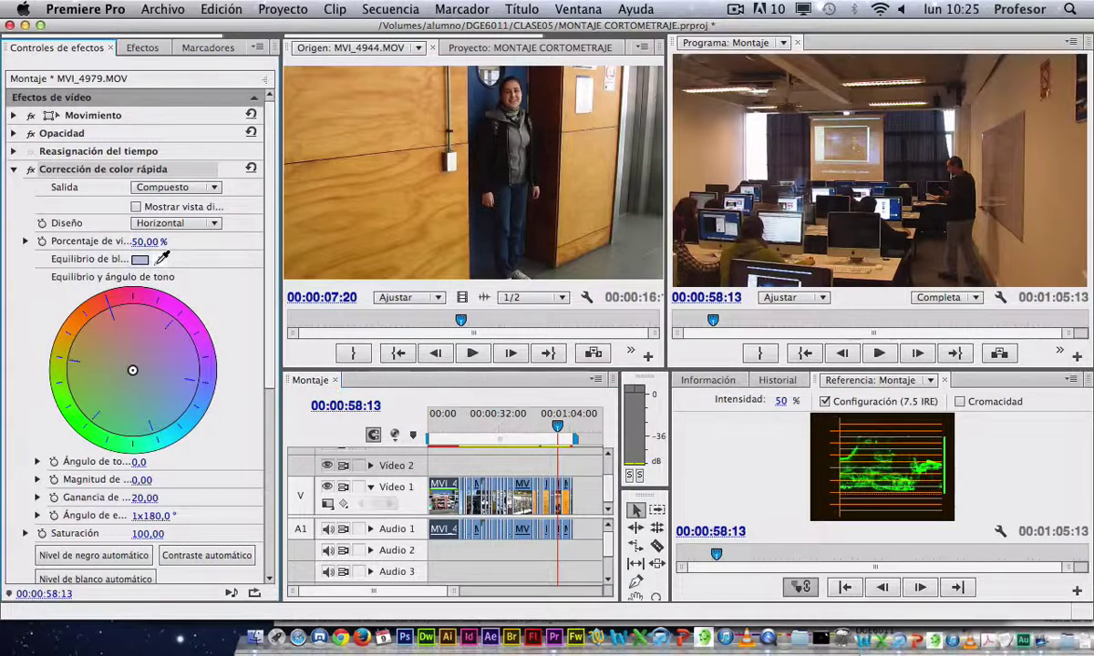
left_click_drag(163, 258, 893, 271)
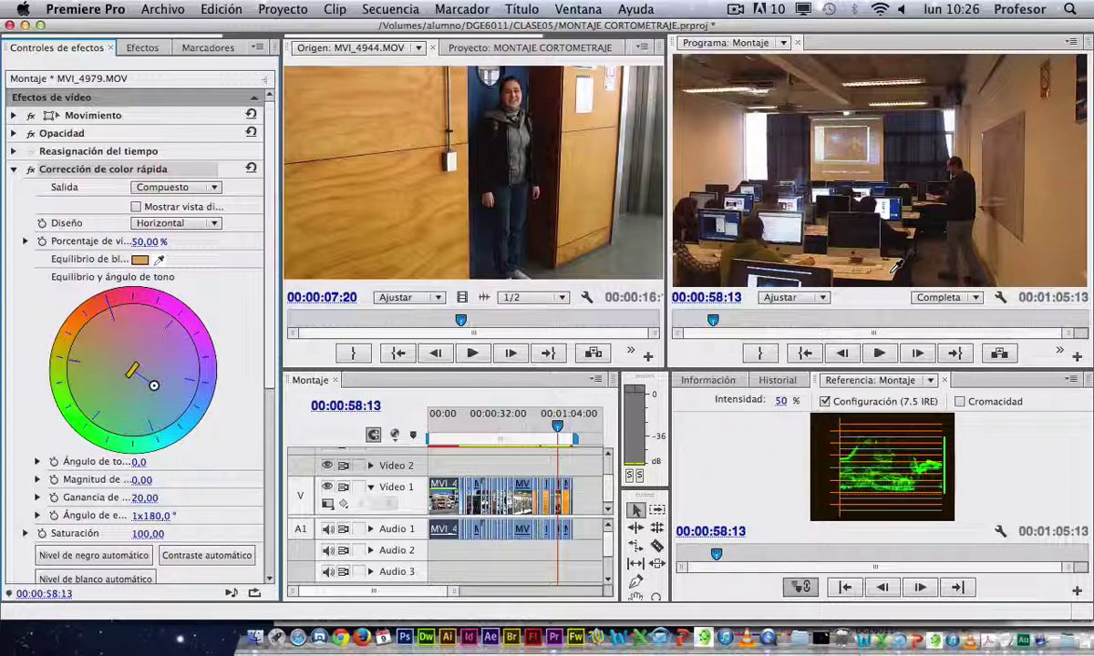
mouse_move(898, 264)
left_mouse_down()
mouse_move(546, 350)
mouse_move(142, 360)
mouse_move(130, 246)
mouse_move(839, 250)
mouse_move(889, 266)
mouse_move(835, 252)
mouse_move(133, 351)
mouse_move(53, 289)
mouse_move(137, 242)
mouse_move(474, 256)
mouse_move(834, 249)
mouse_move(895, 264)
mouse_move(888, 278)
left_mouse_up()
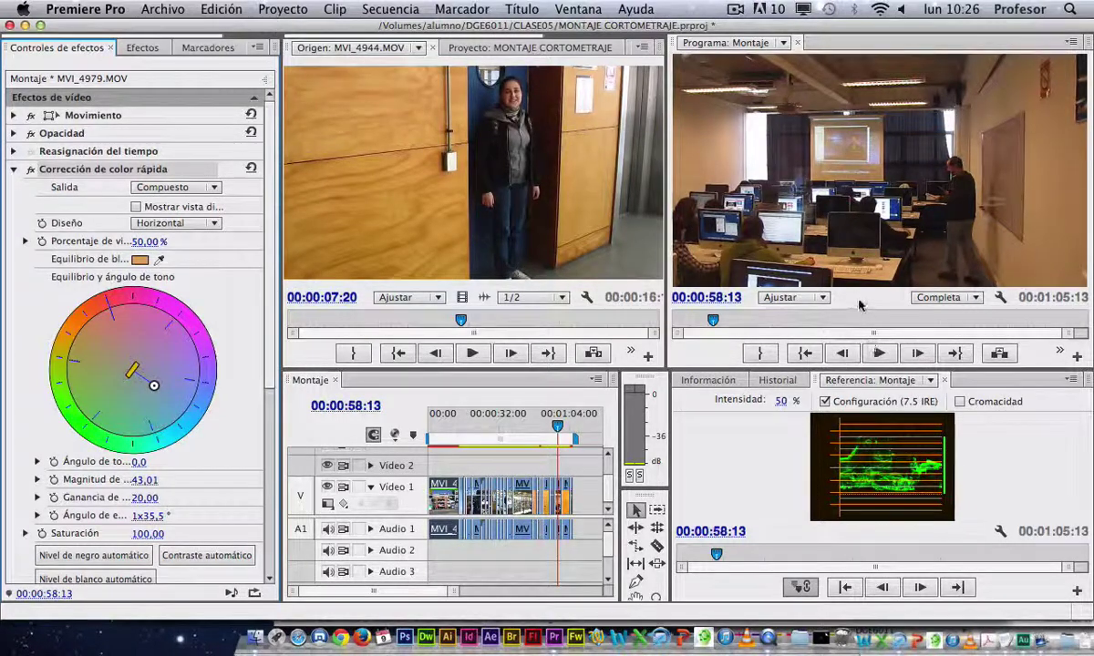
Step: Compare the classroom shot with the opening building shot and reset the Corrección de color rápida effect on MVI_4979.MOV
left_click(810, 291)
left_click_drag(713, 320, 712, 325)
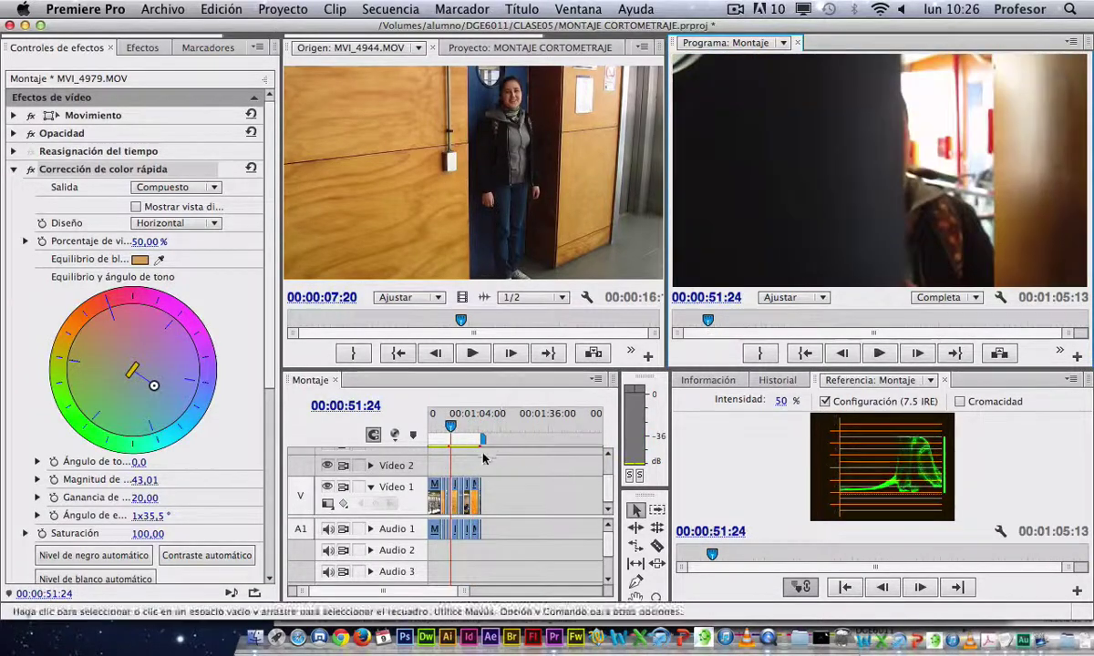
left_click_drag(473, 426, 444, 433)
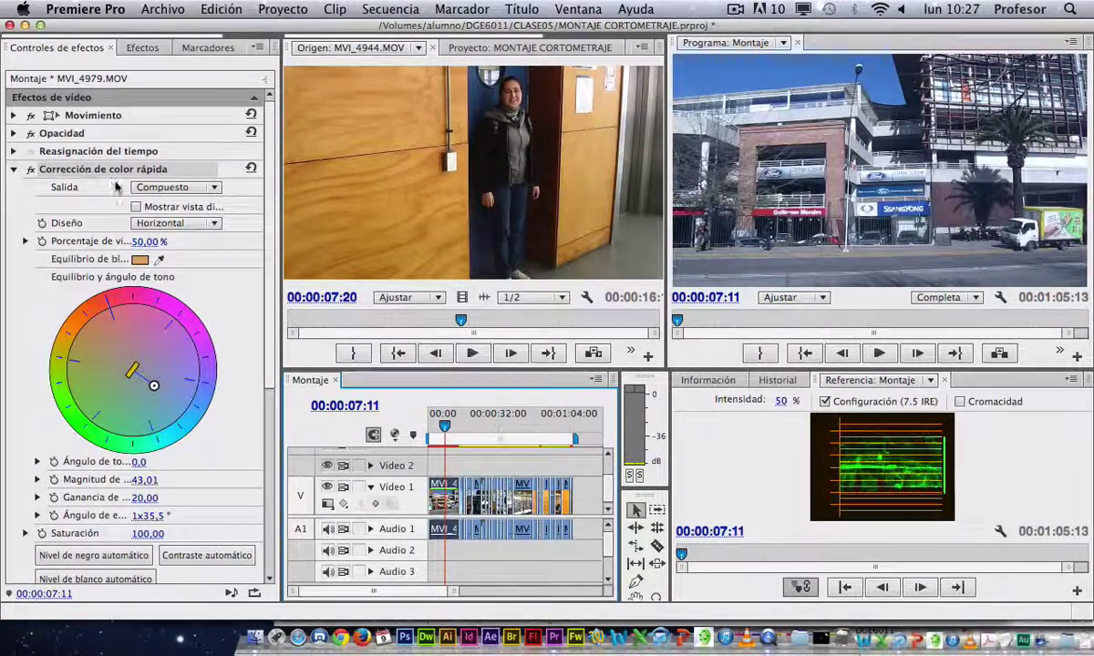
left_click(567, 427)
left_click_drag(567, 427, 439, 429)
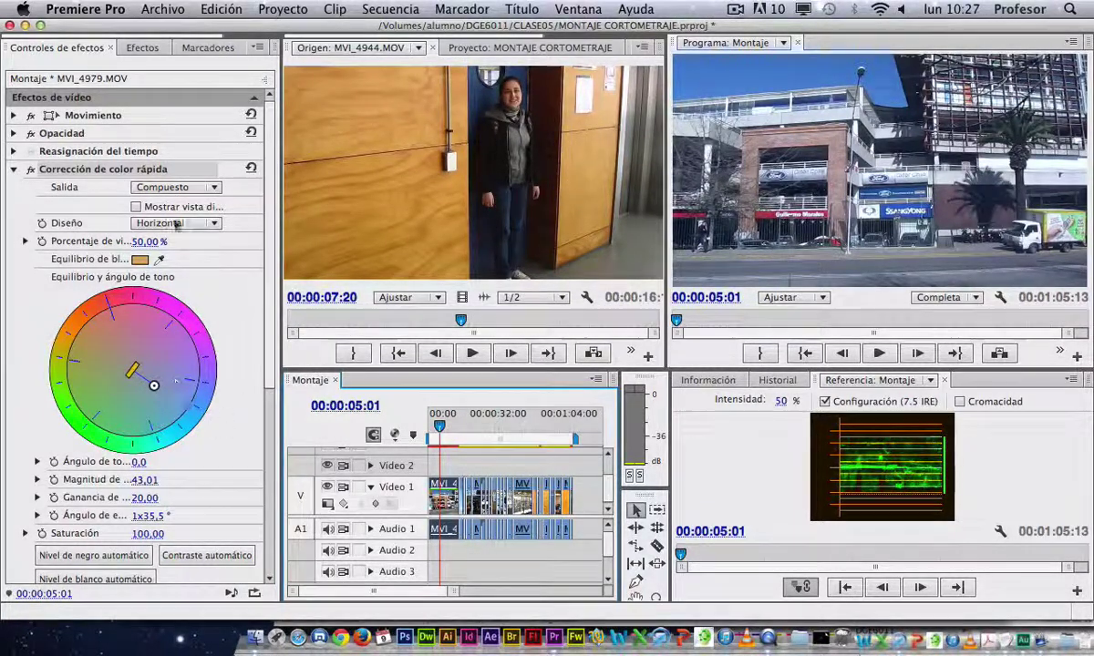
left_click(250, 168)
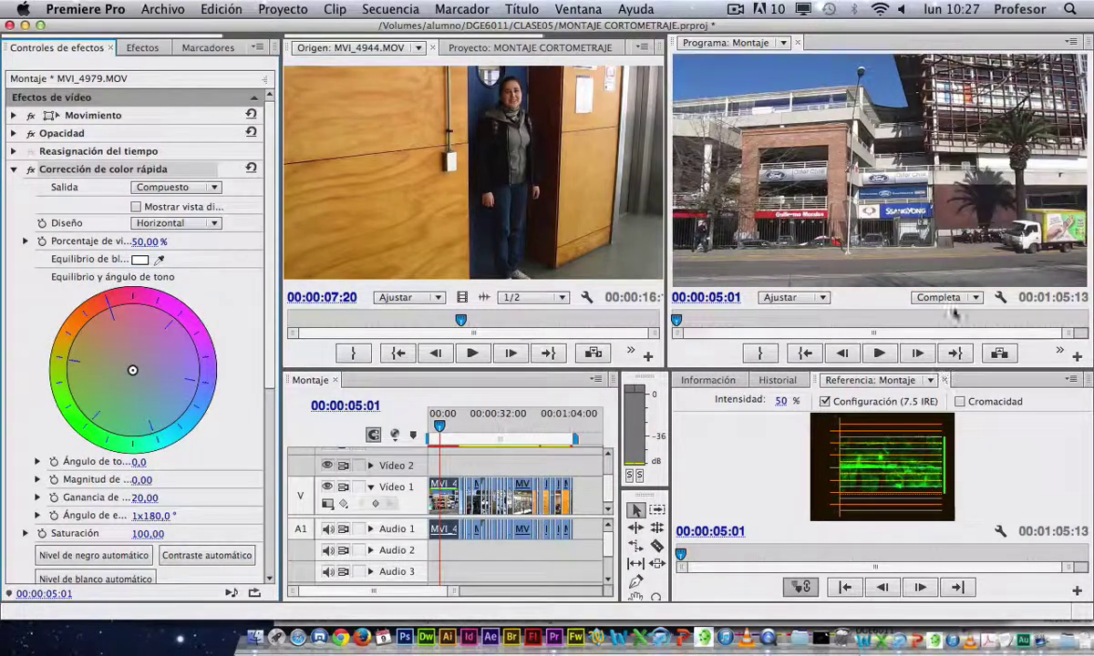
Step: Apply the Corrección de color rápida effect to the classroom clip MVI_4970.MOV at 00:00:59:17 and show its effect controls
mouse_move(563, 421)
left_mouse_down()
mouse_move(545, 421)
mouse_move(558, 422)
left_mouse_up()
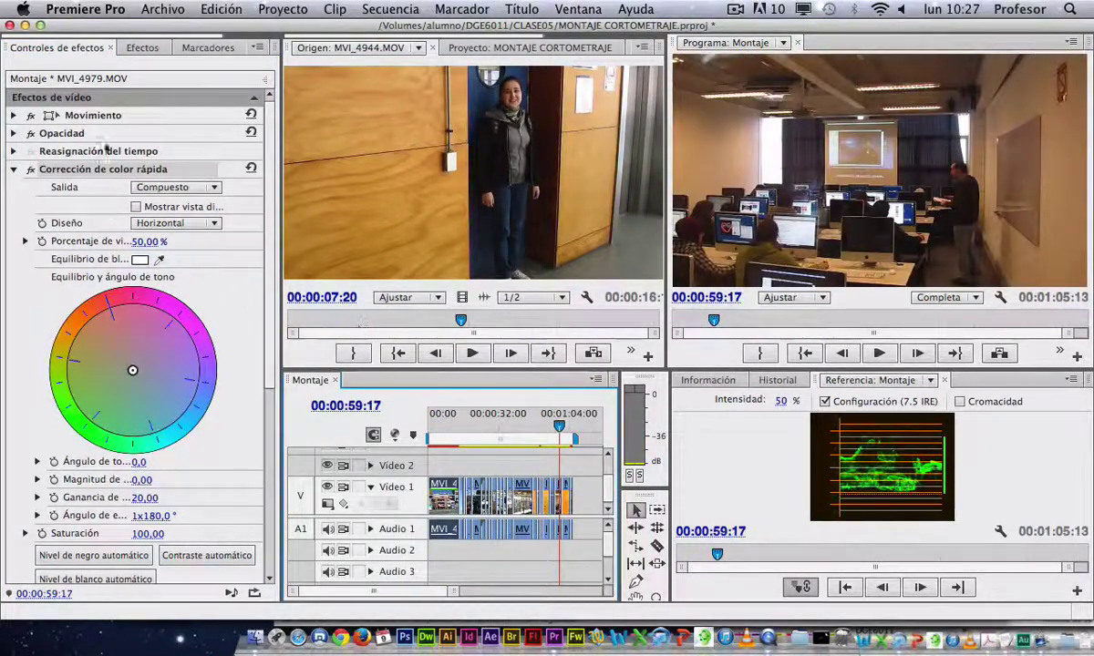
left_click(559, 497)
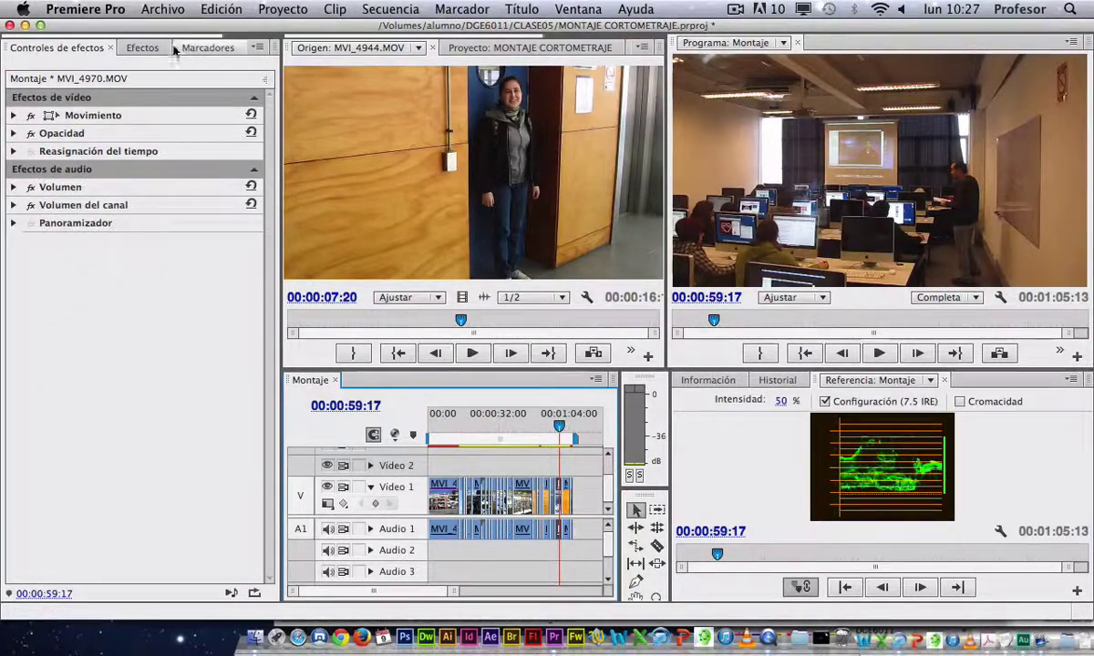
left_click(156, 48)
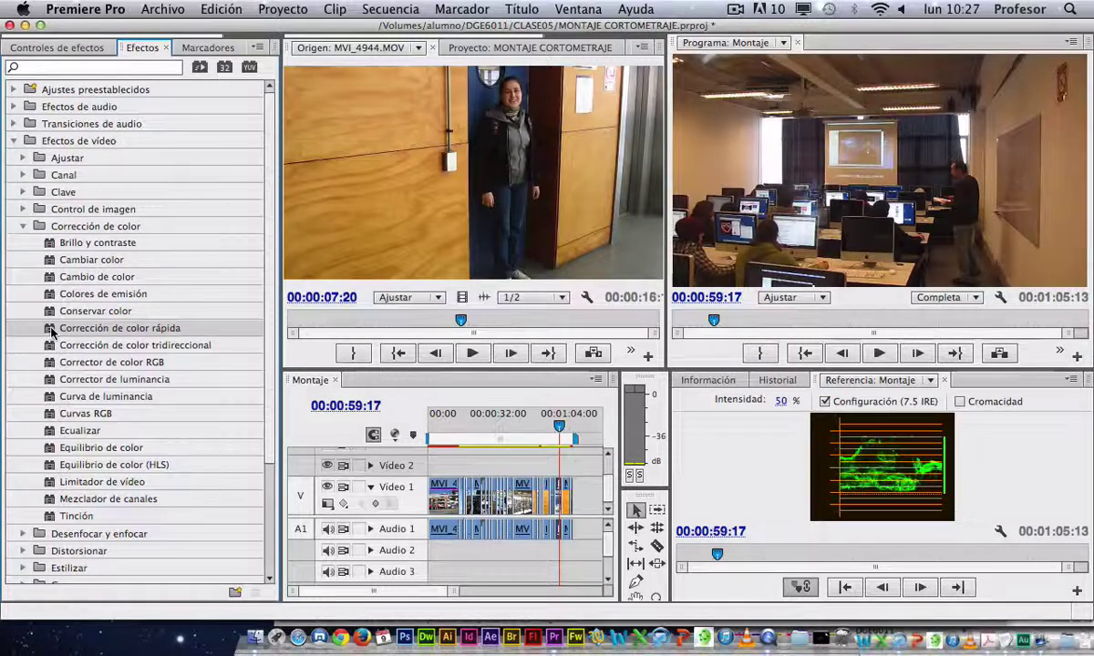
left_click_drag(52, 334, 77, 50)
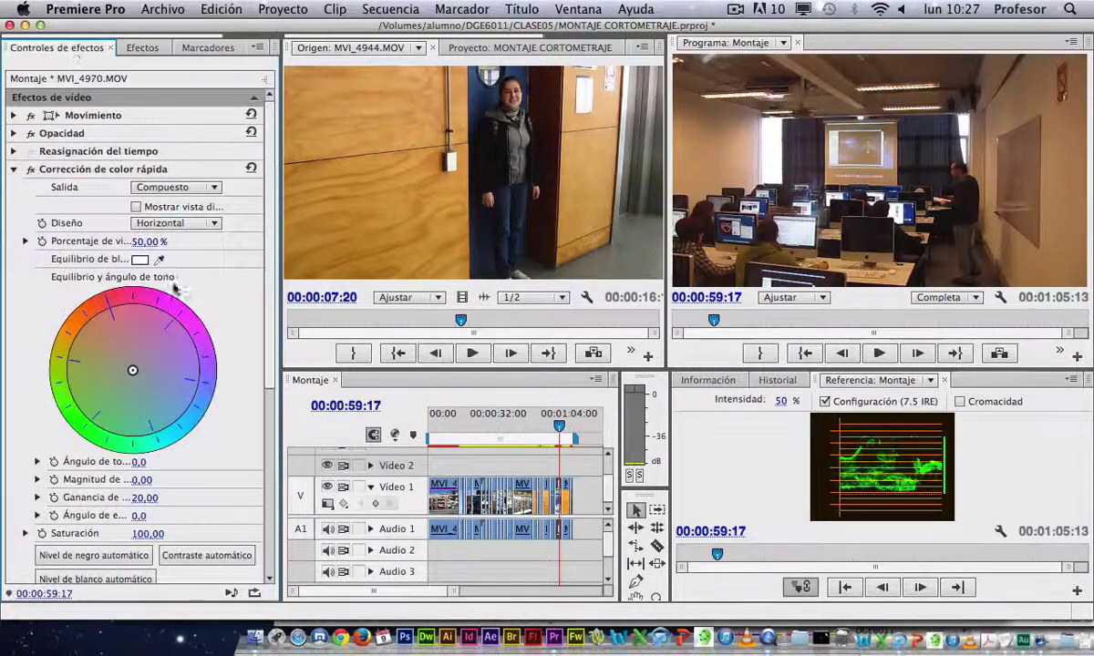
Step: Set the classroom clip's white balance by sampling a colour from the image, and enlarge the Program monitor to judge it
left_click_drag(159, 259, 927, 182)
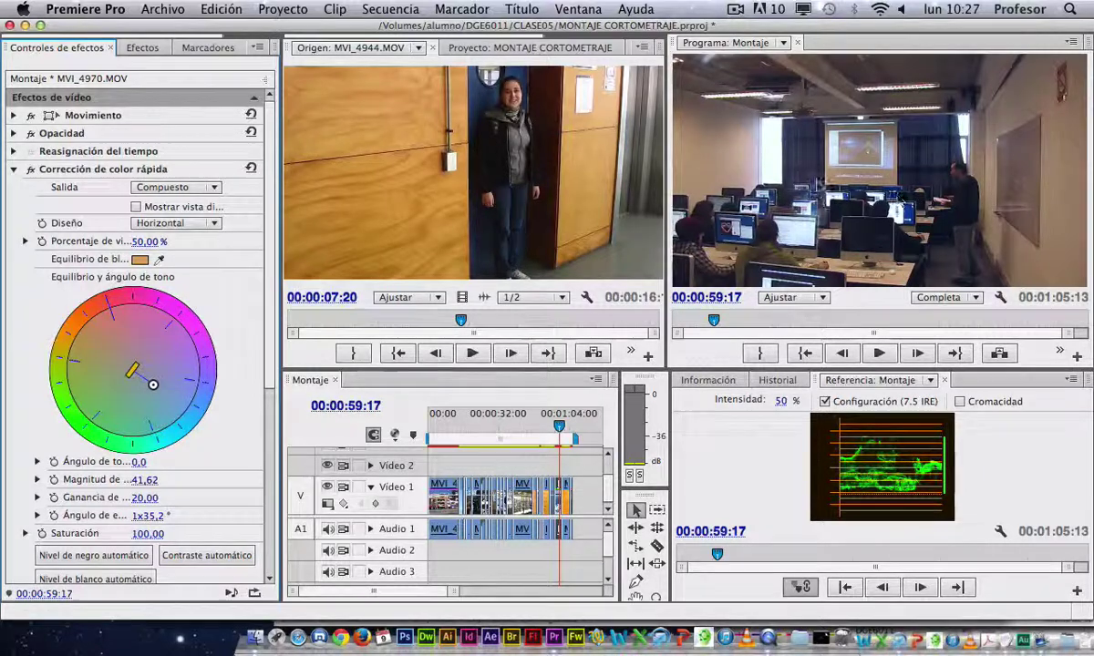
left_click_drag(667, 174, 584, 174)
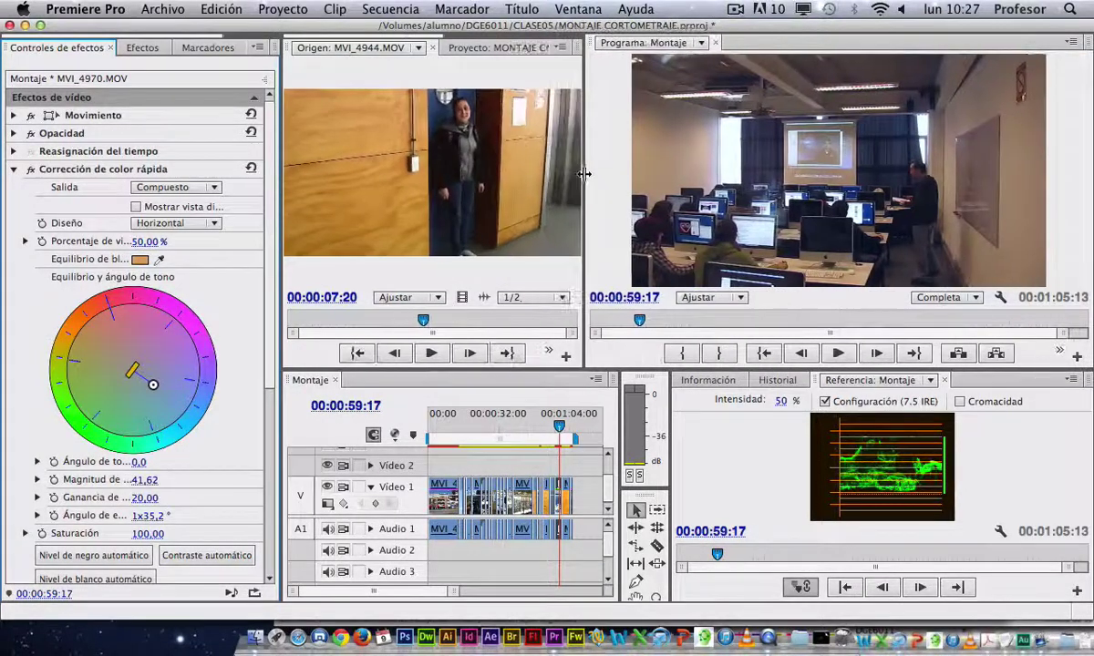
left_click_drag(794, 372, 796, 407)
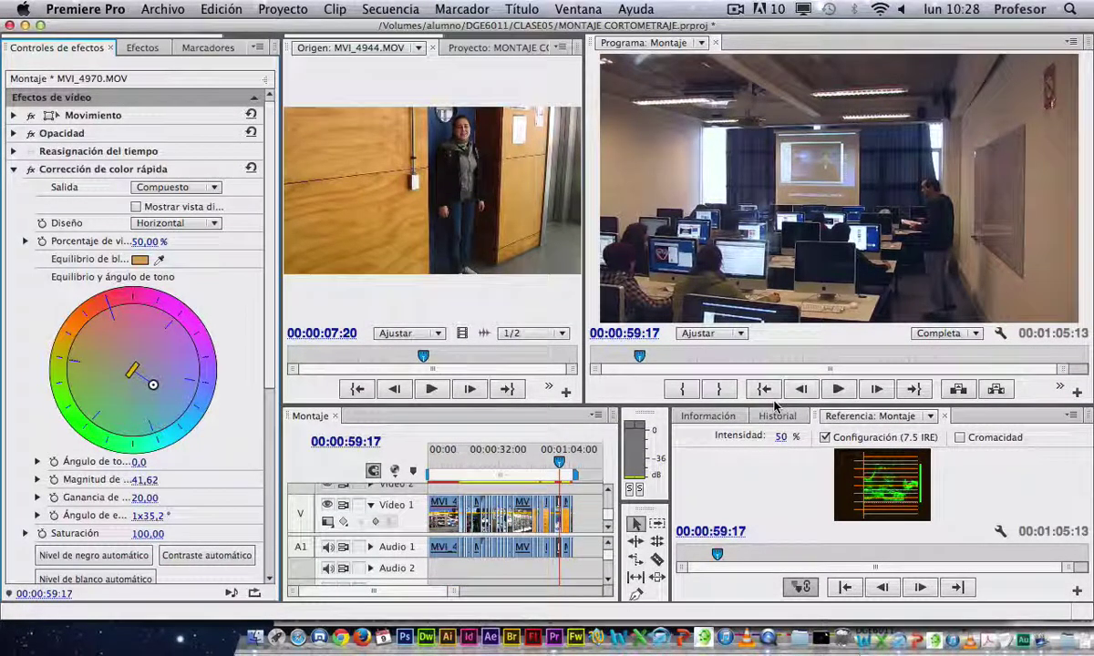
Step: Set the classroom clip's input black level to 31 by sampling a dark area of the image
left_click_drag(268, 373, 274, 529)
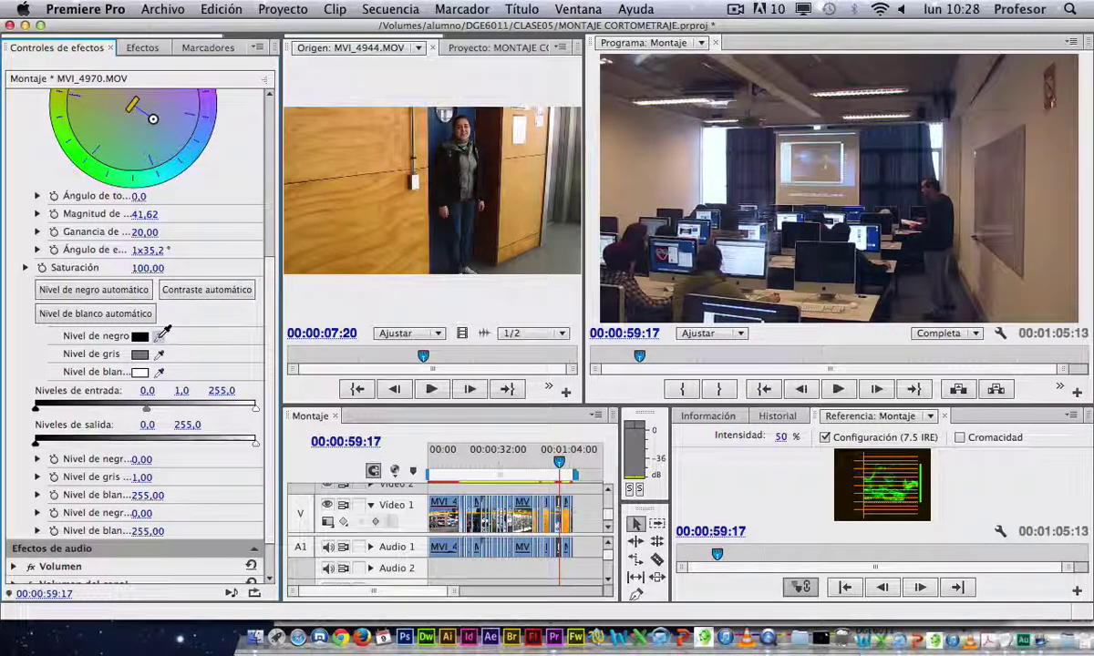
left_click_drag(164, 330, 643, 274)
left_click_drag(679, 314, 617, 293)
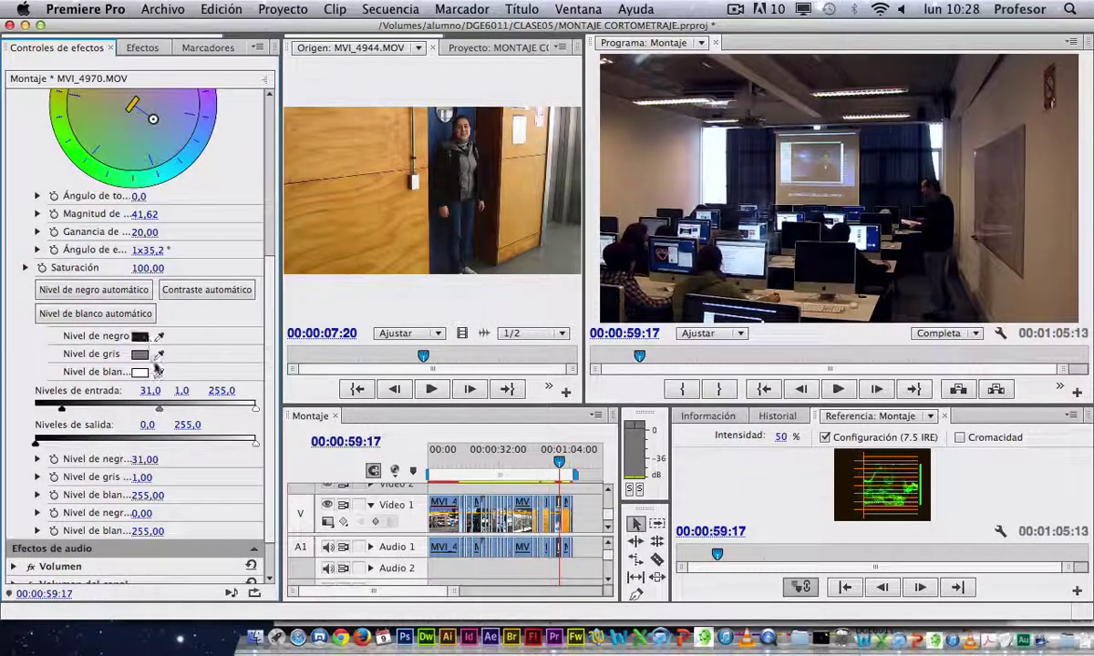
Step: Sample the white level from the classroom desk, and fine-tune the input levels to 12,85 for black and 184,83 for white
left_click(161, 371)
left_click(820, 251)
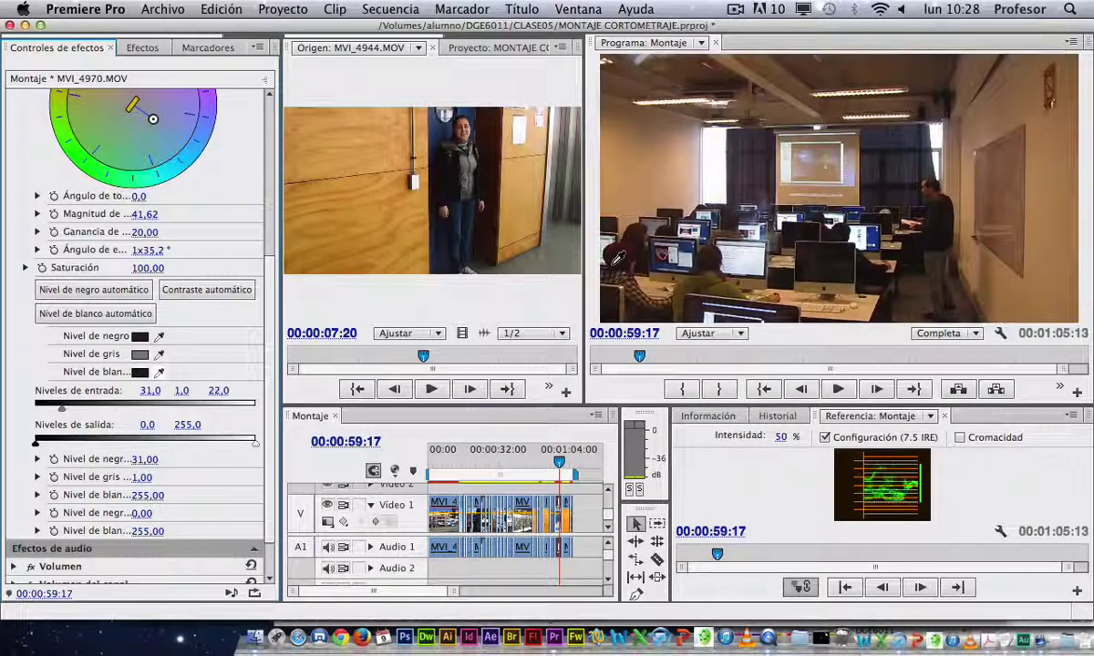
left_click_drag(821, 252, 871, 310)
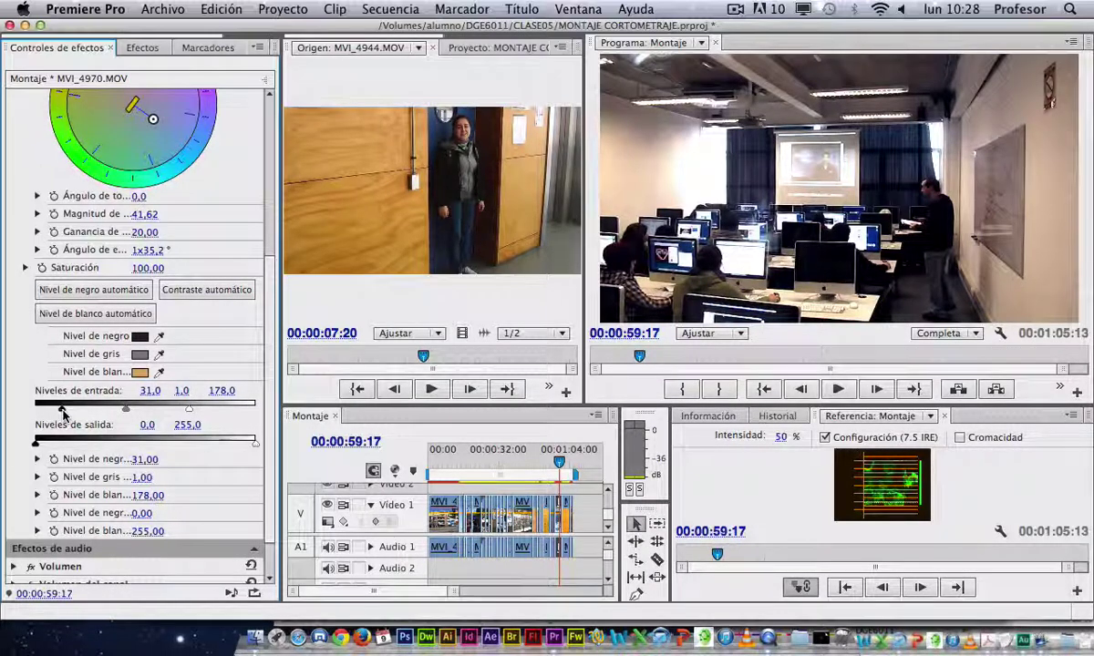
left_click_drag(62, 411, 48, 414)
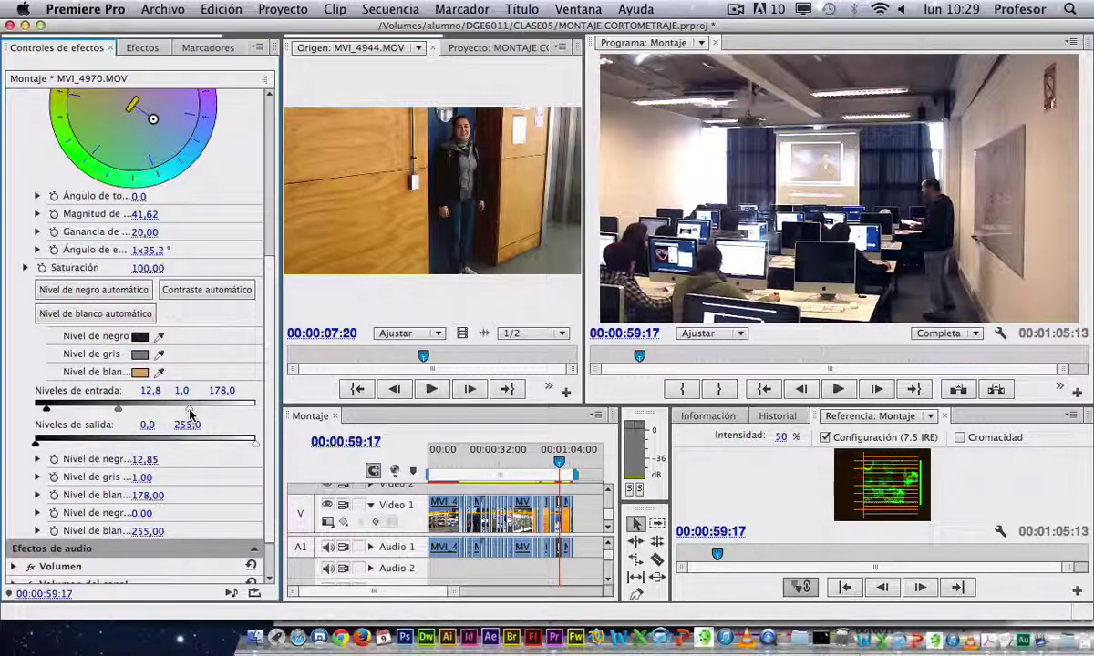
left_click_drag(189, 415, 196, 411)
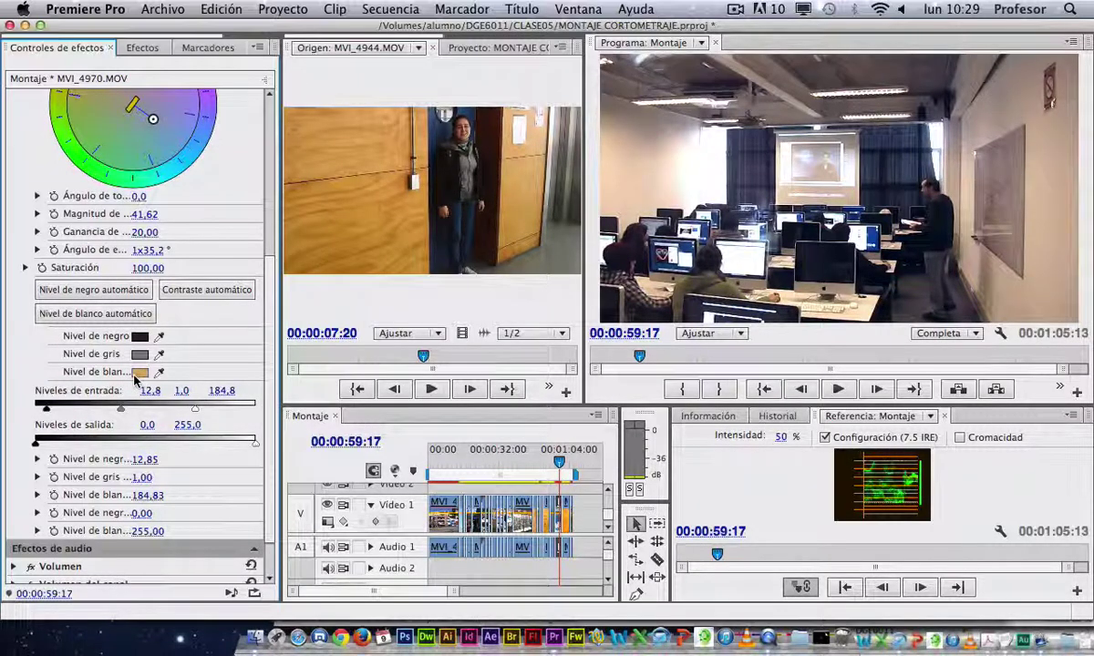
Step: Compare the classroom shot before and after correction by switching Corrección de color rápida off and on, leaving it enabled
left_click_drag(269, 259, 271, 108)
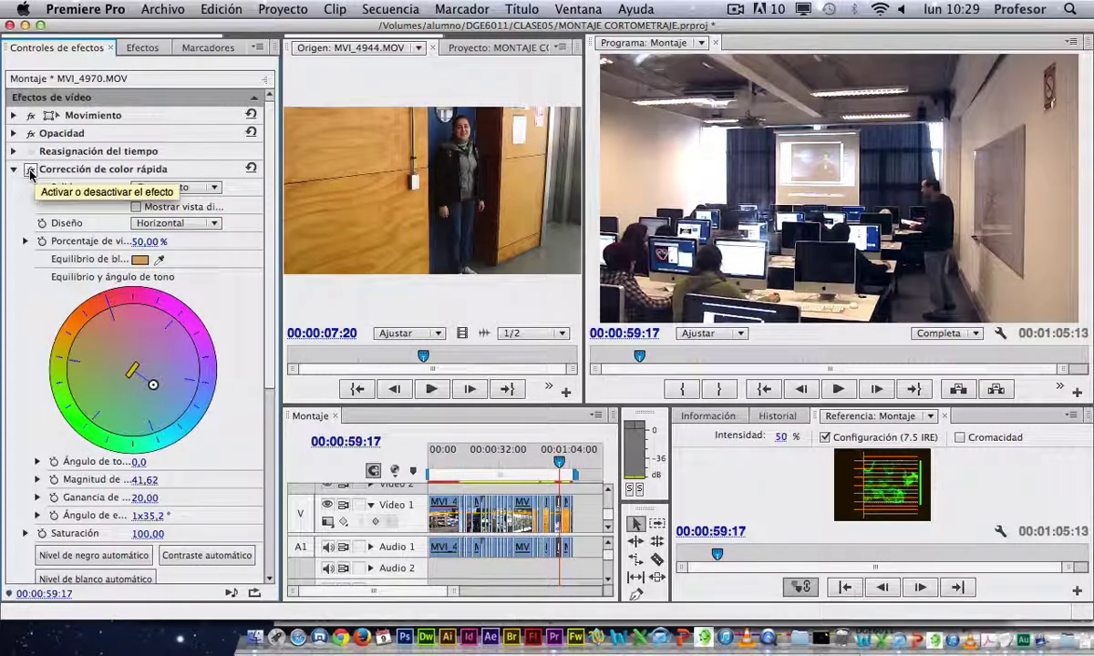
left_click(30, 171)
left_click(30, 172)
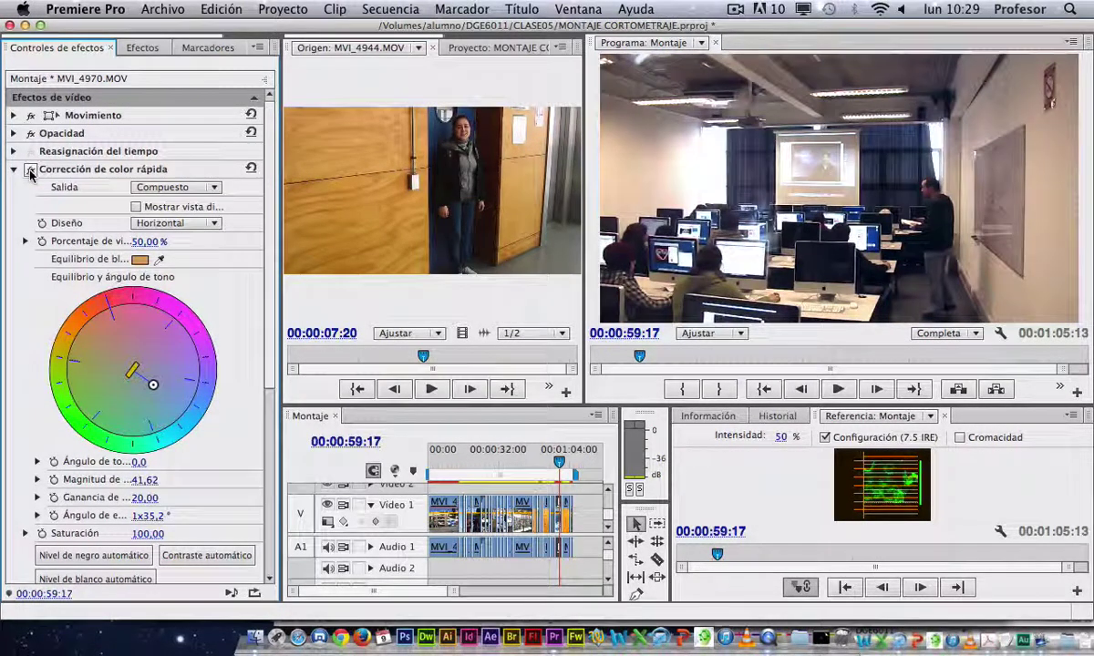
left_click(30, 171)
left_click(30, 172)
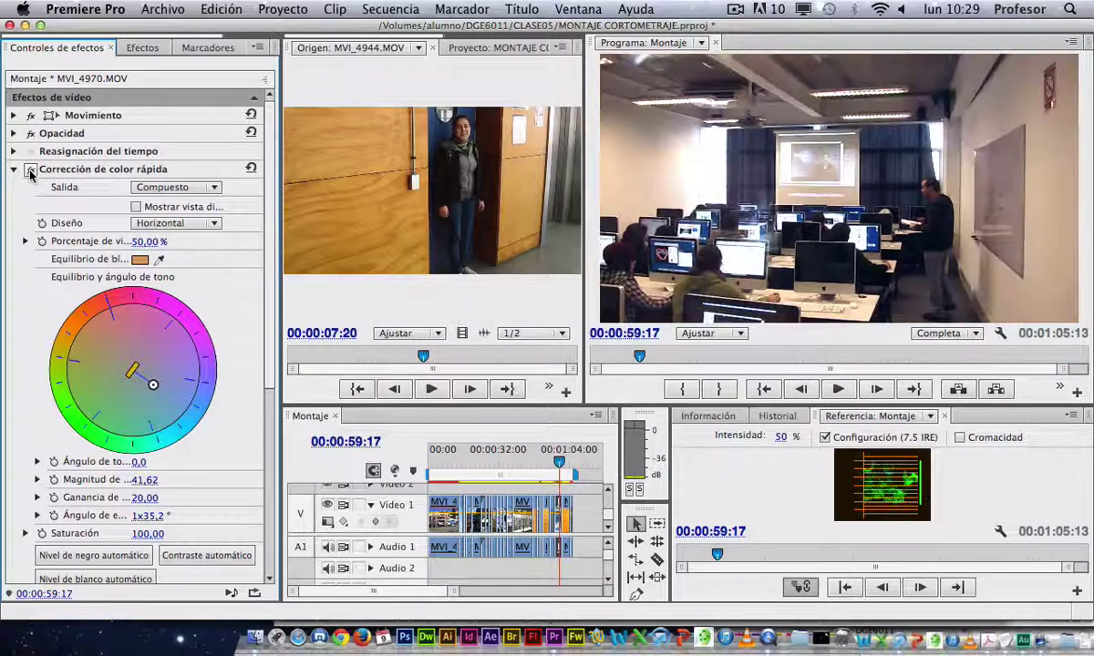
left_click(30, 172)
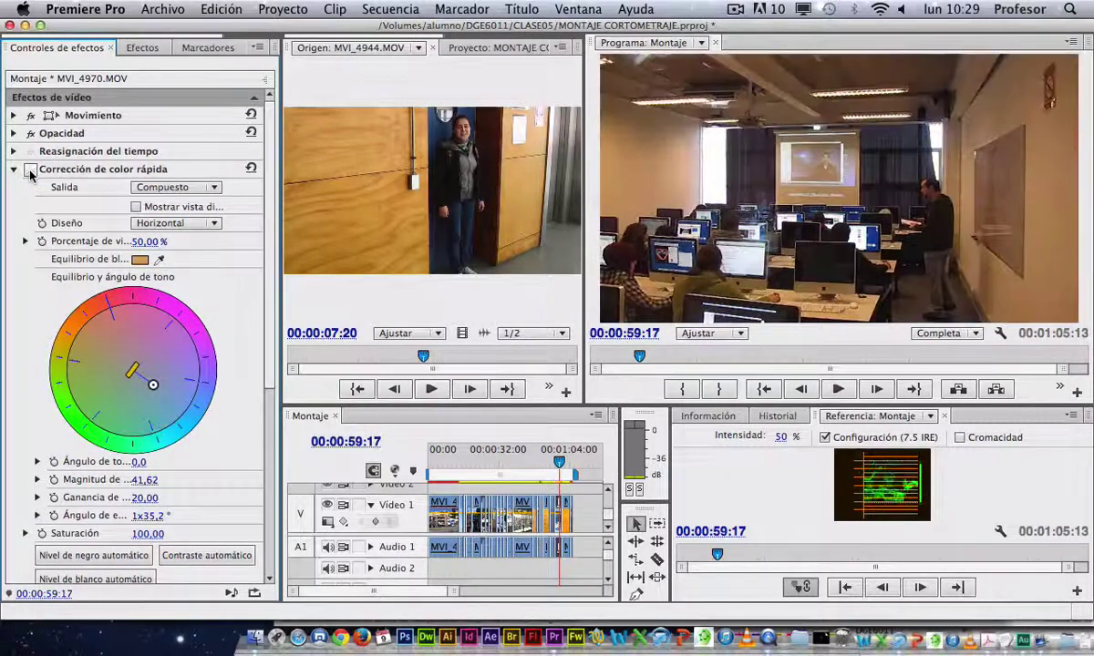
left_click(30, 172)
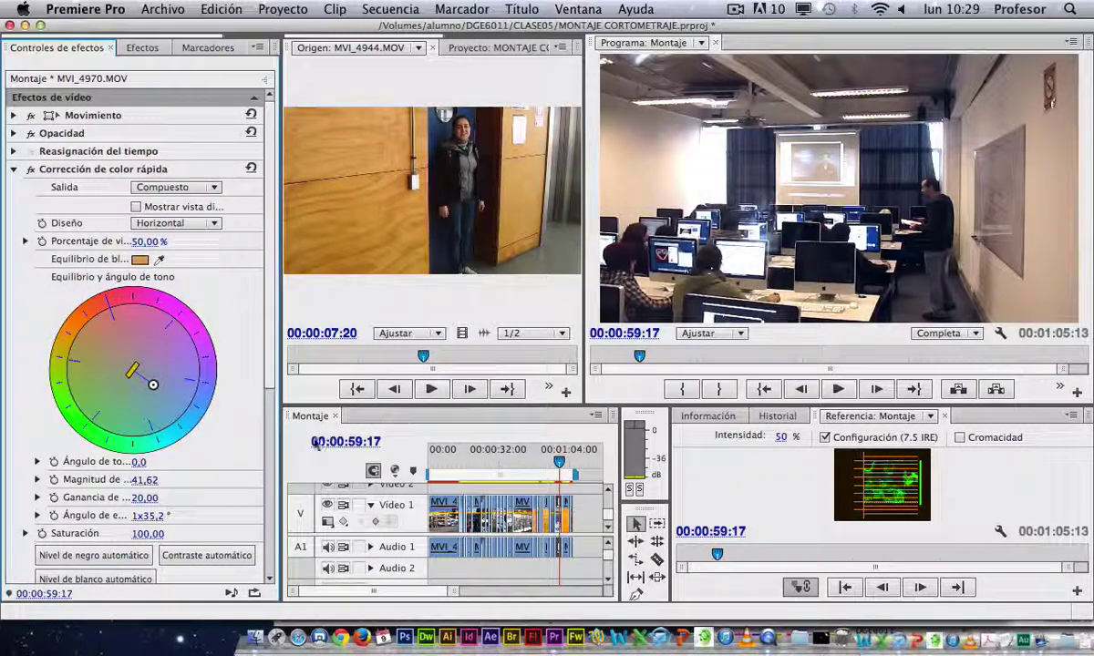
Step: Enlarge the Reference monitor and examine the classroom shot's YC waveform with the color correction switched off and on
left_click_drag(273, 361, 263, 515)
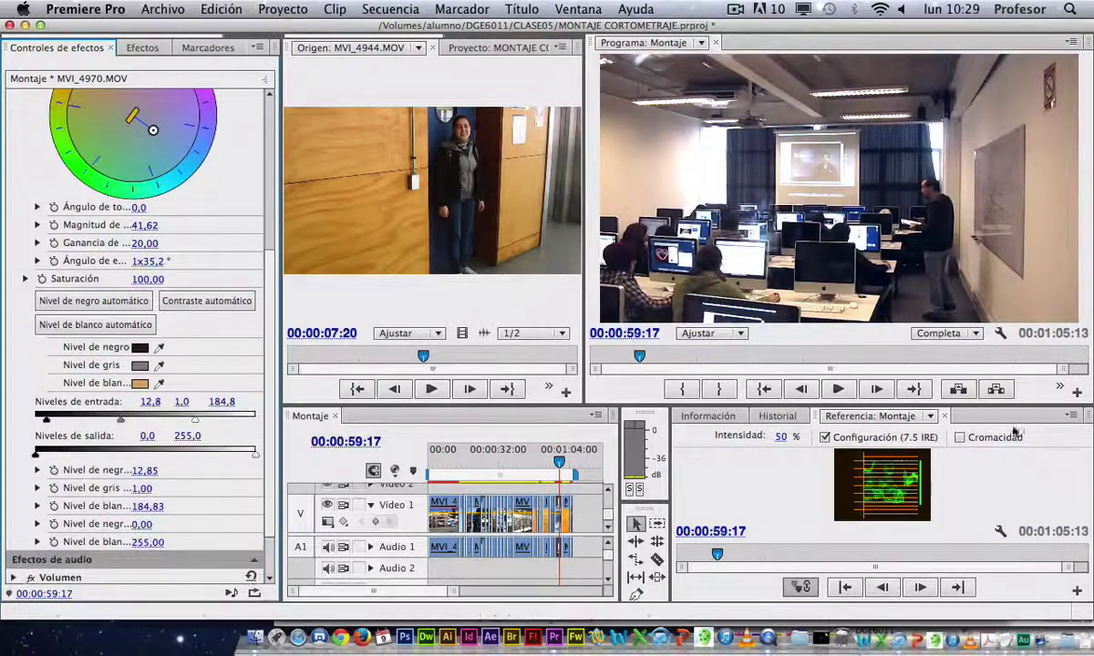
left_click_drag(782, 405, 835, 190)
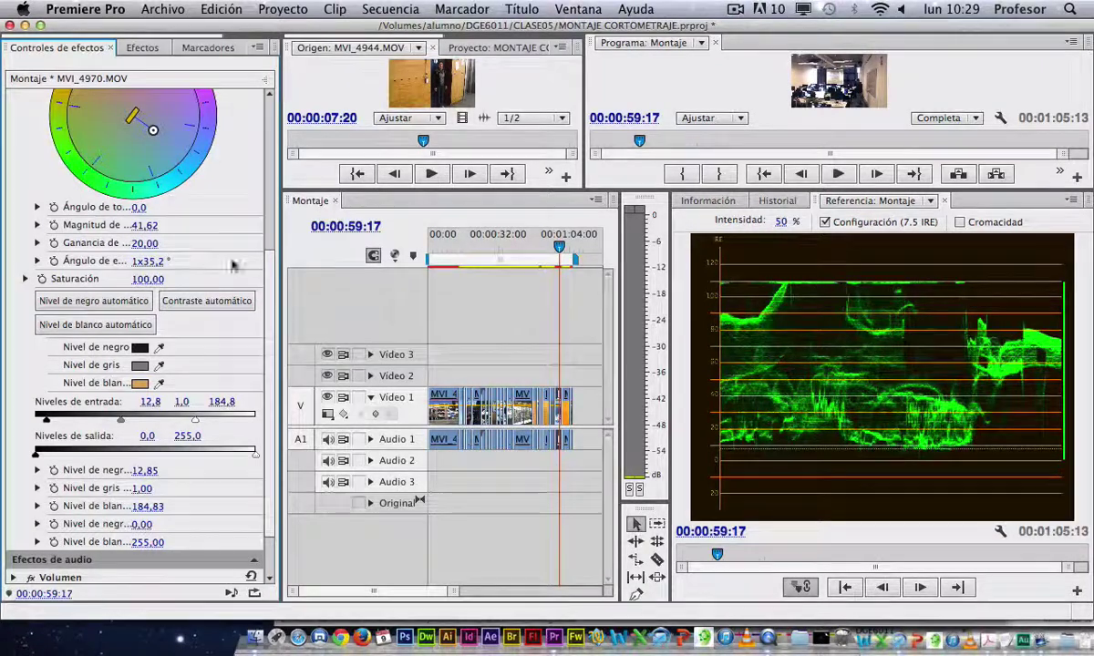
scroll(269, 178, "up", 4)
scroll(269, 178, "up", 1)
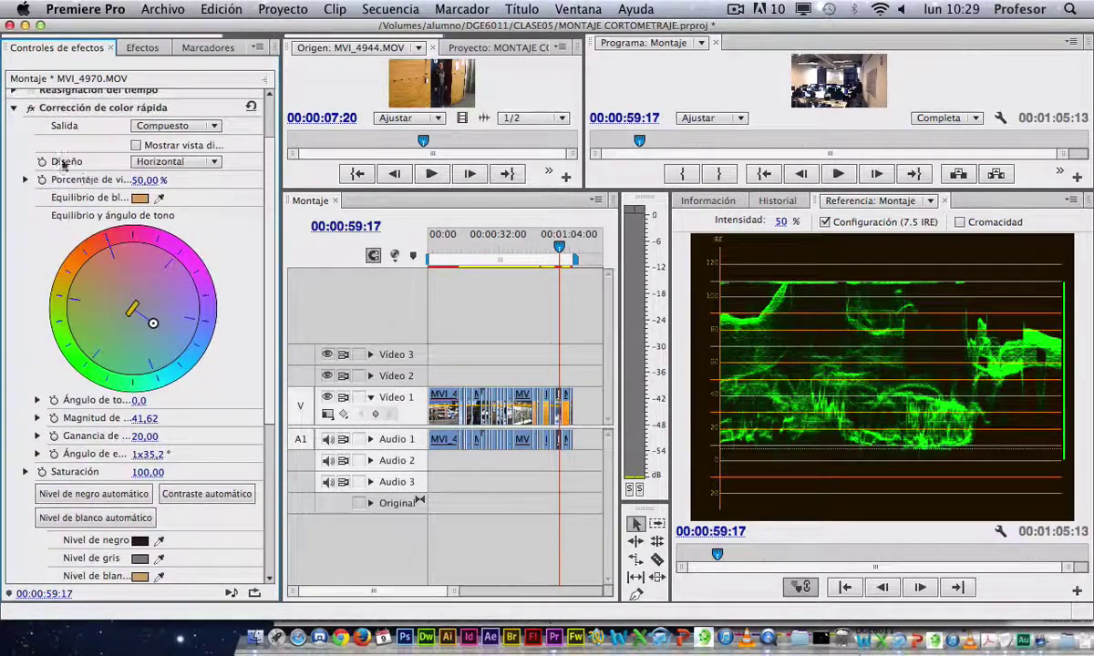
left_click(31, 110)
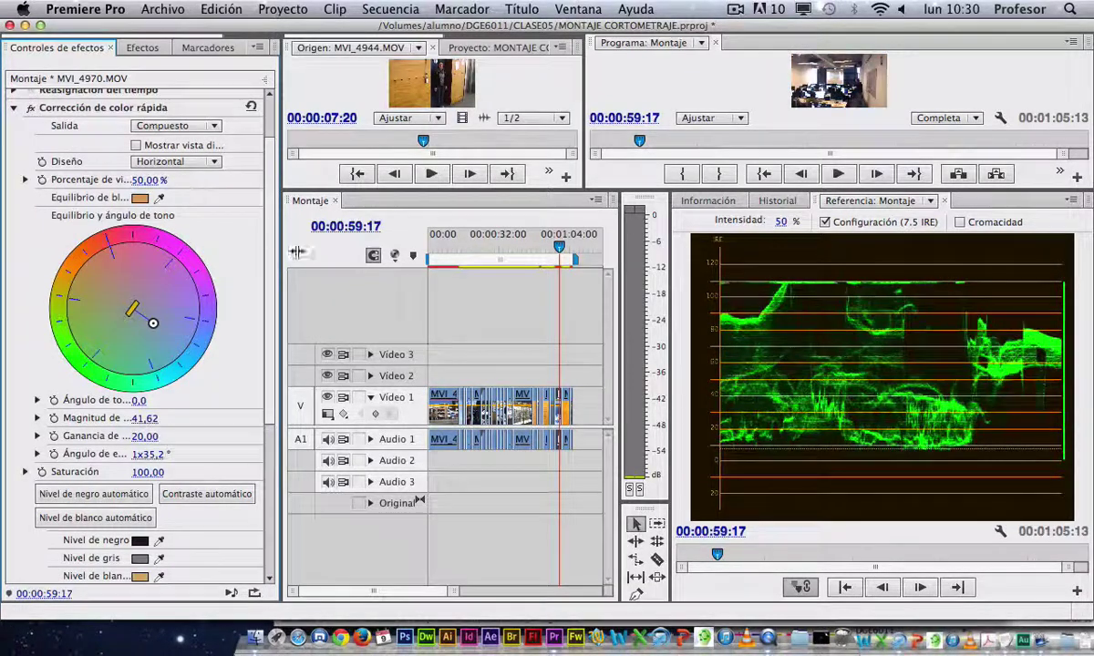
Step: Set the classroom clip's output levels to 8,90 for black and 180,87 for white, and enlarge the Program monitor again
scroll(267, 381, "down", 5)
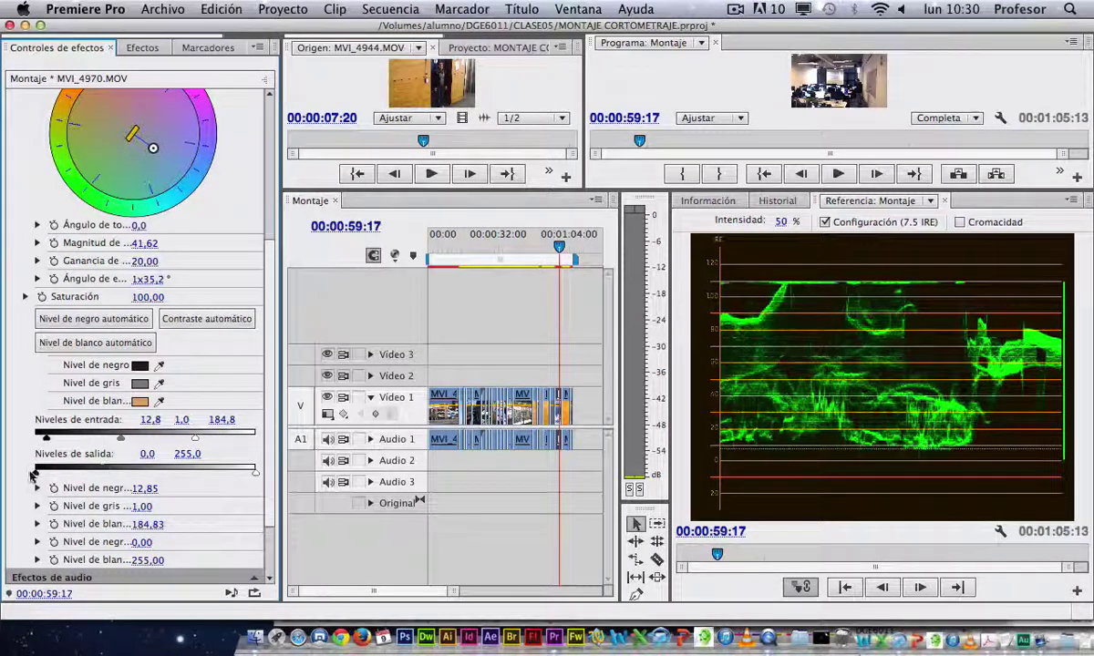
mouse_move(35, 472)
left_mouse_down()
mouse_move(49, 474)
mouse_move(37, 474)
left_mouse_up()
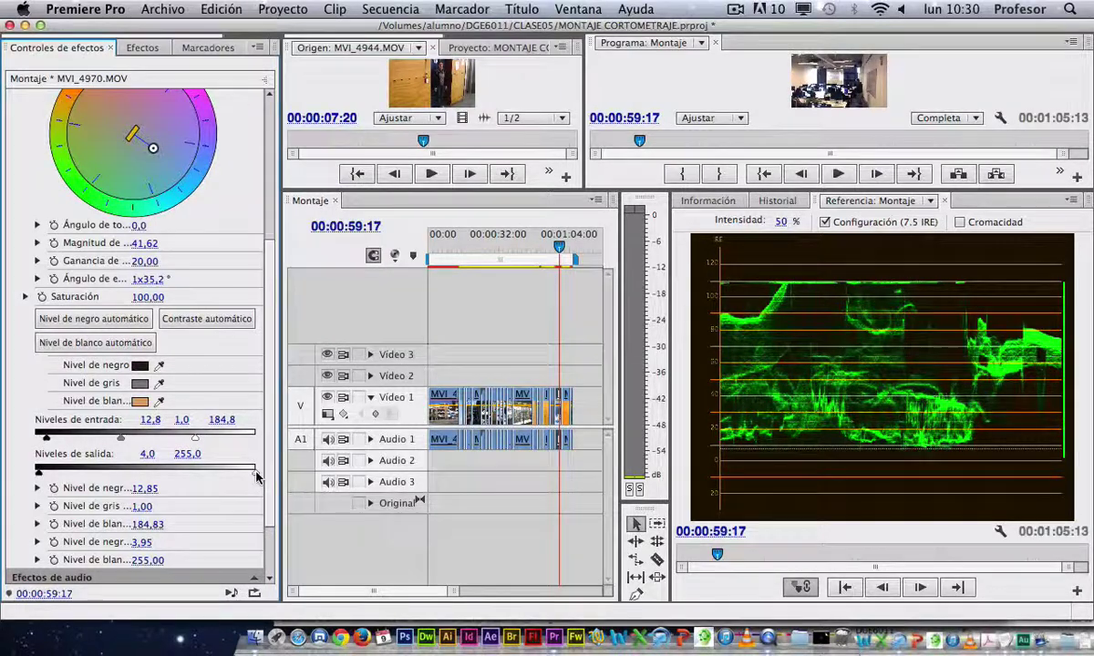
left_click_drag(257, 474, 191, 479)
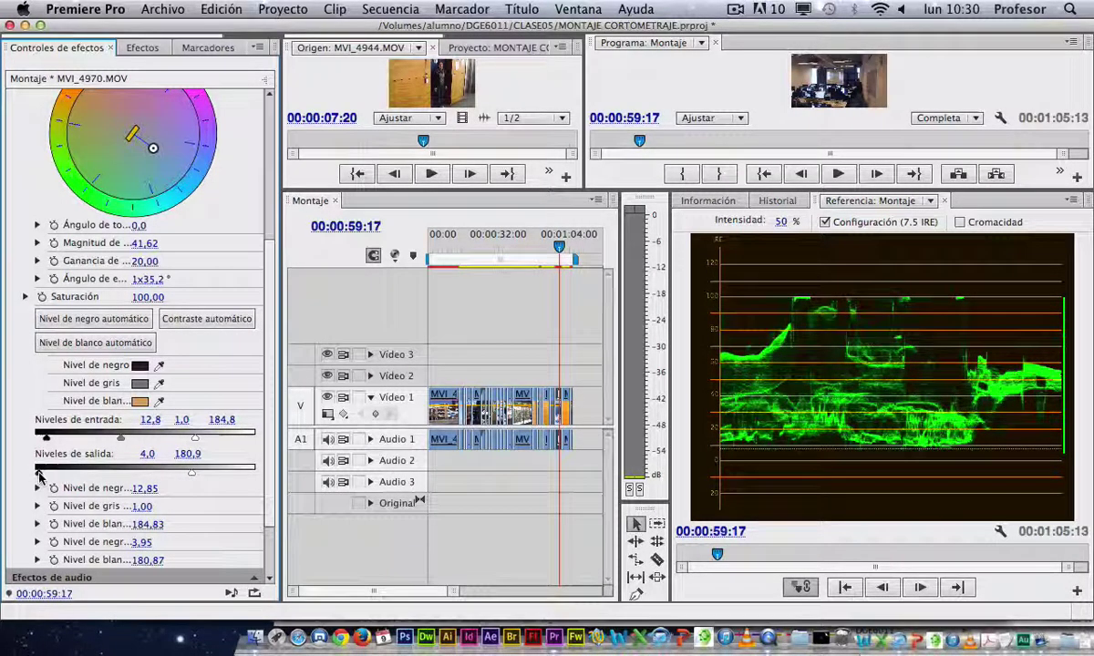
left_click_drag(39, 473, 41, 475)
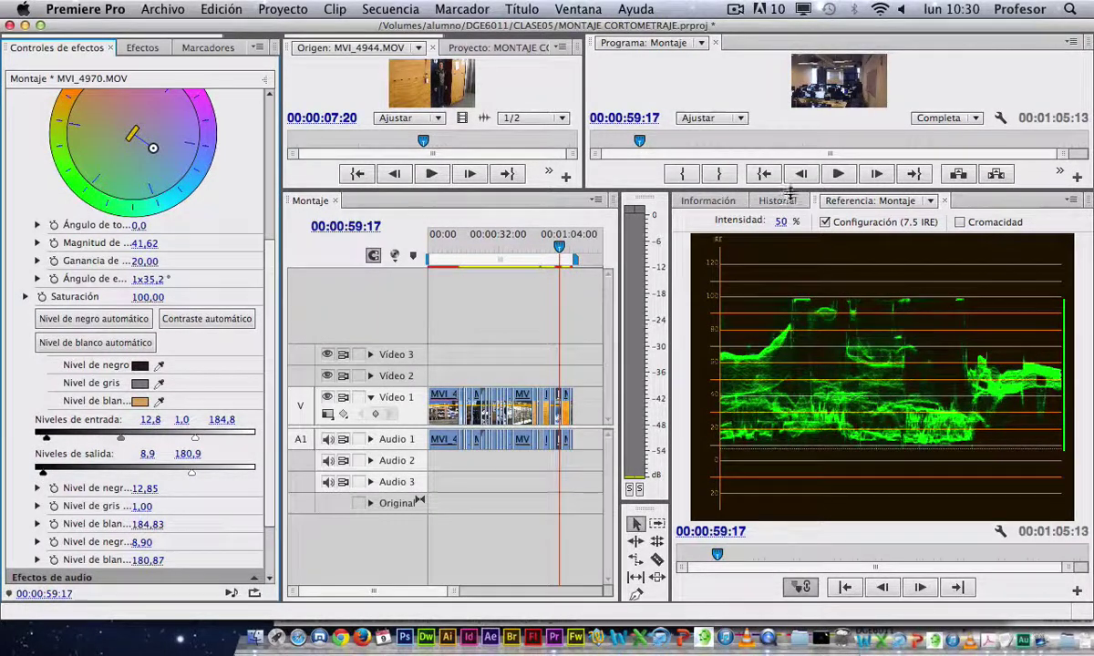
left_click_drag(789, 191, 789, 467)
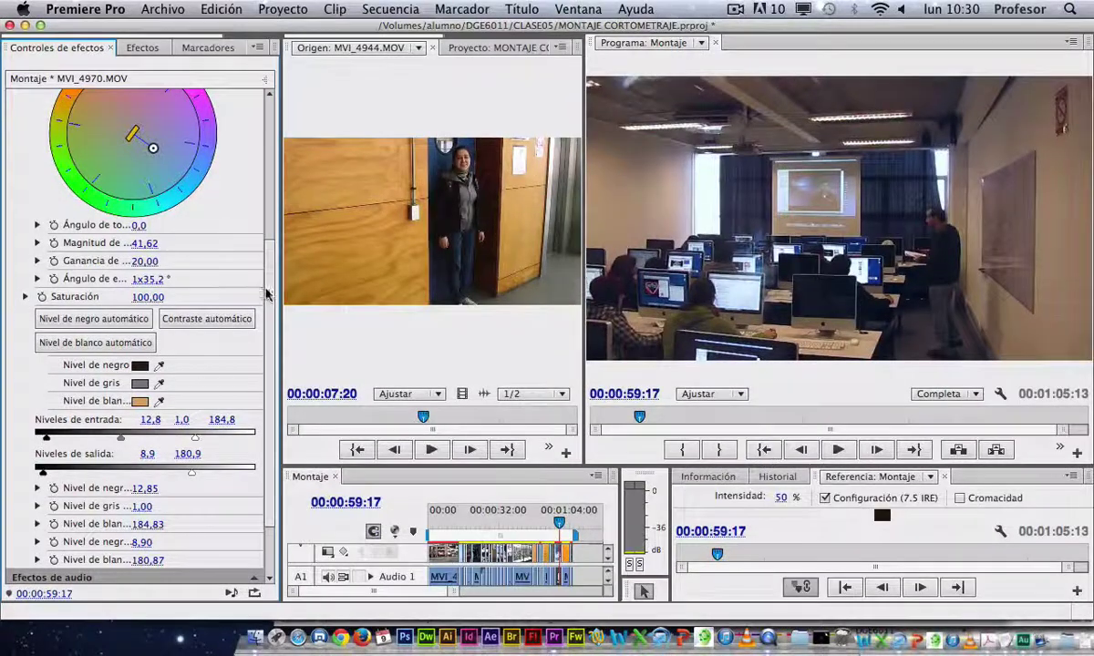
Step: Check the classroom shot's new output levels by toggling Corrección de color rápida, and enlarge the Reference monitor to examine the YC waveform
left_click_drag(267, 293, 244, 137)
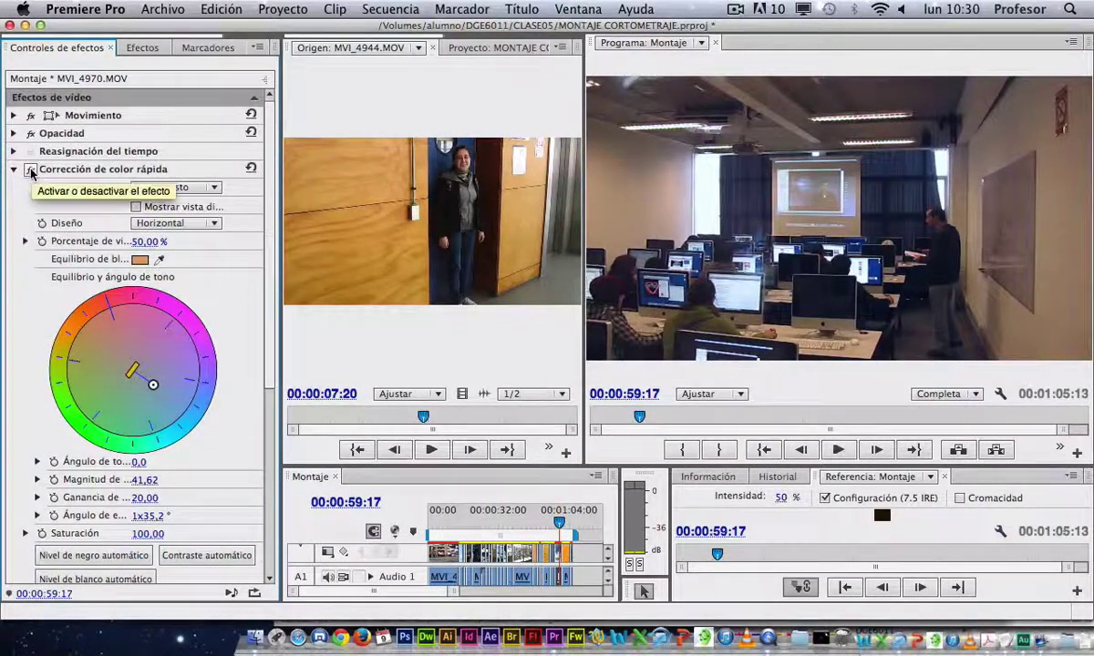
left_click(30, 170)
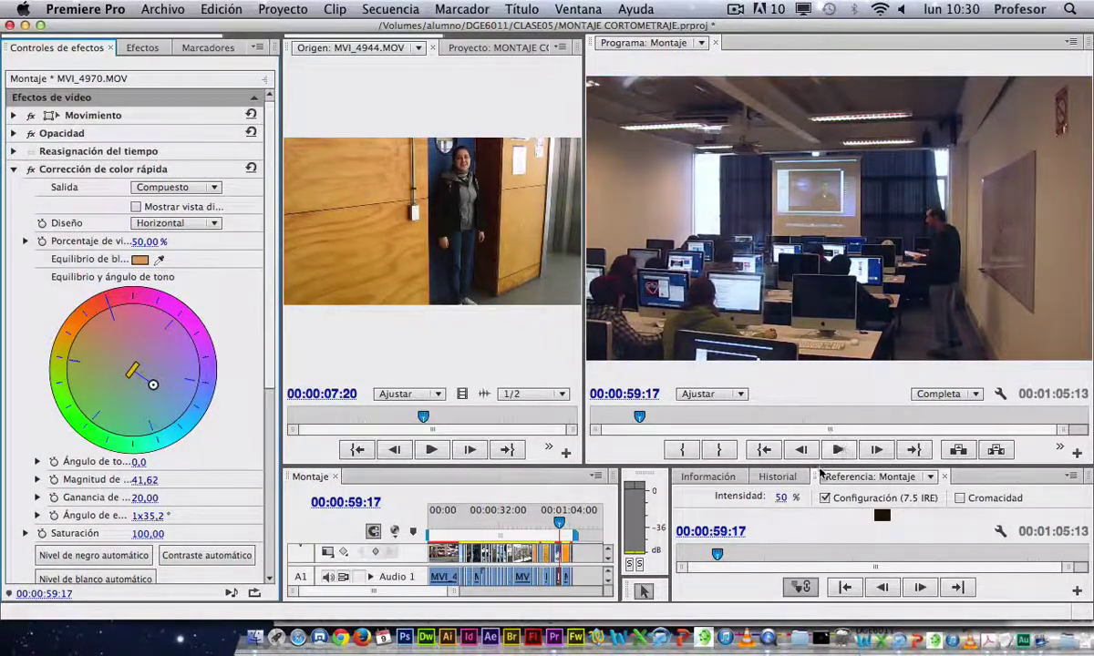
left_click_drag(775, 465, 817, 221)
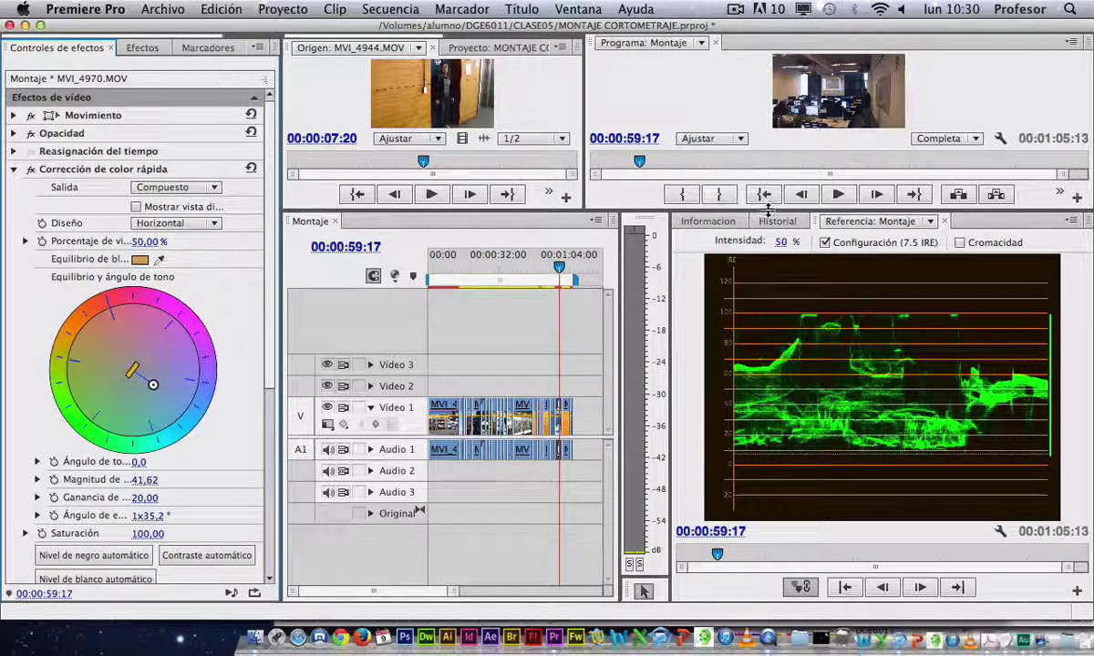
left_click_drag(768, 210, 768, 214)
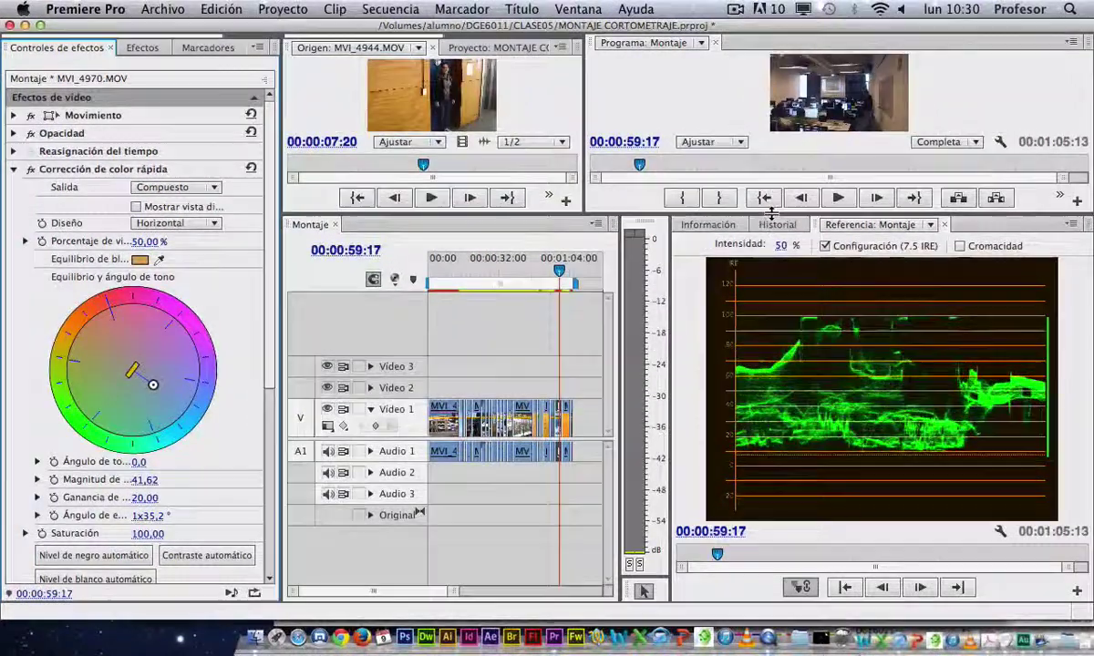
scroll(264, 223, "down", 5)
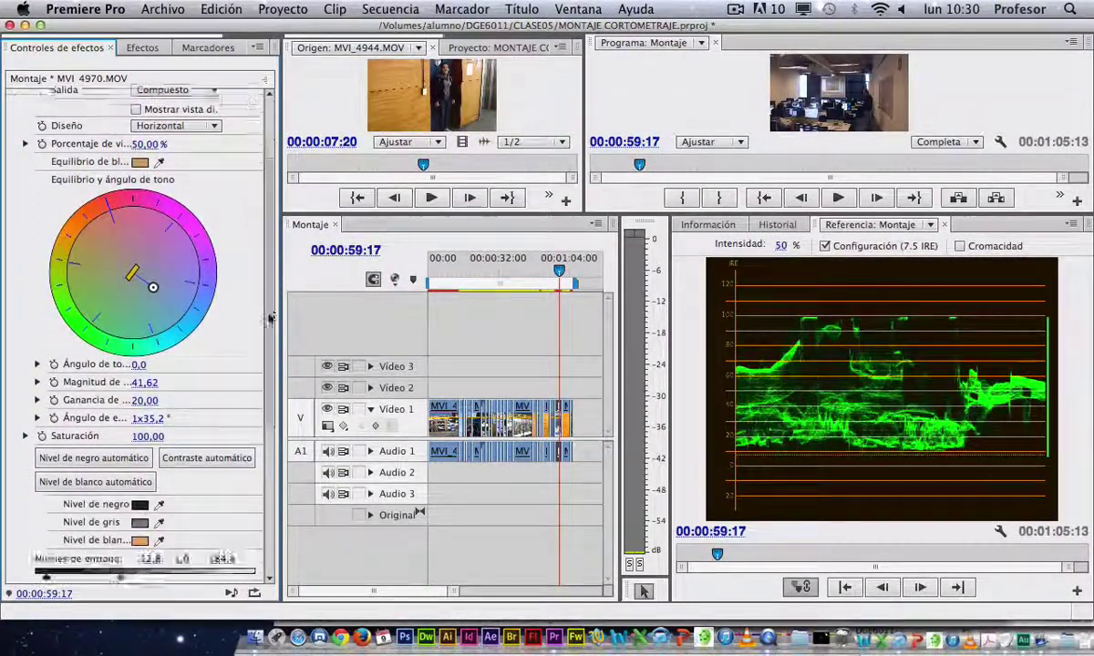
scroll(269, 209, "up", 5)
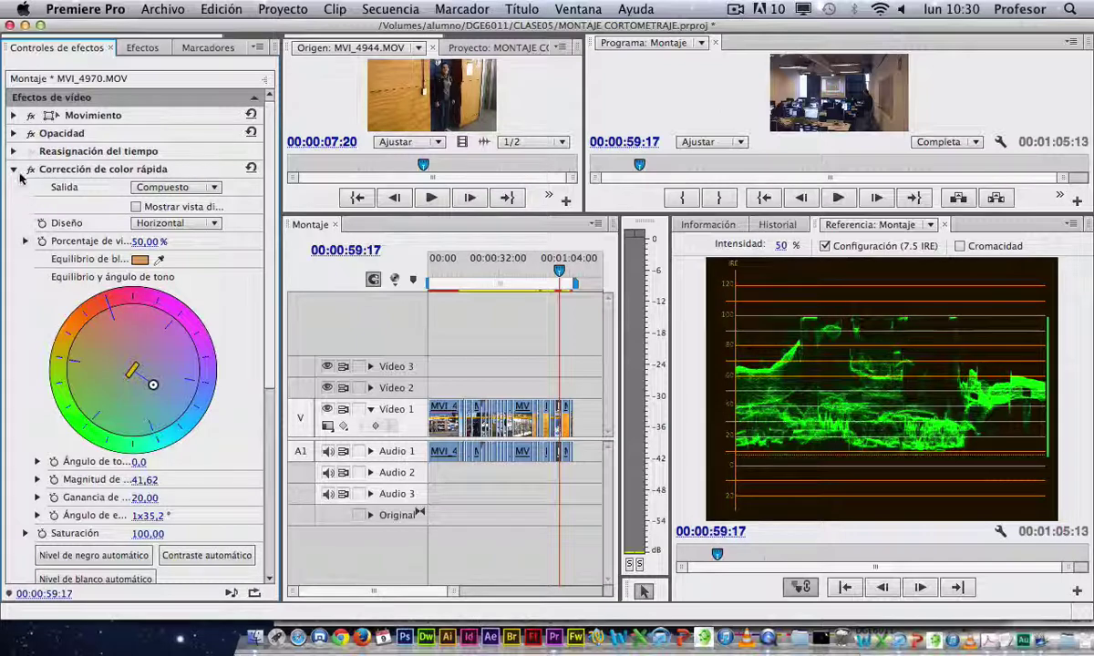